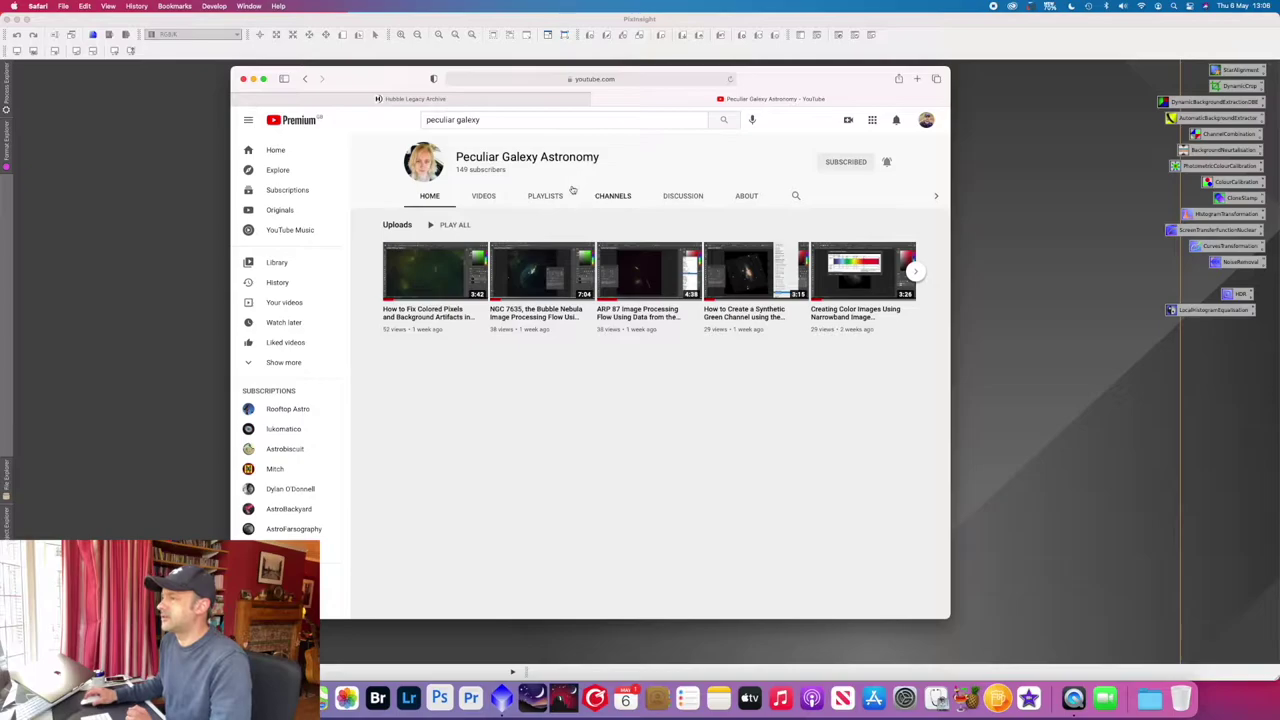
Step: Search the Hubble Legacy Archive for m51 and list its image results
click(455, 100)
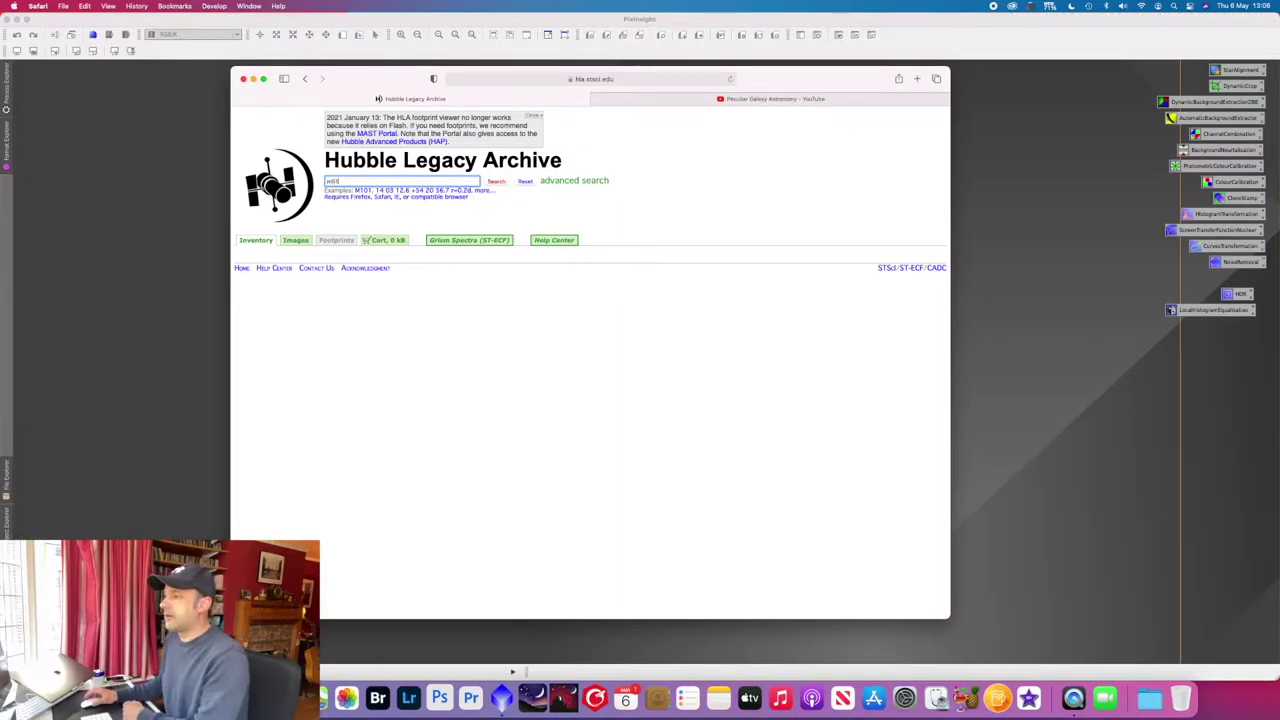
text(m51)
key(Return)
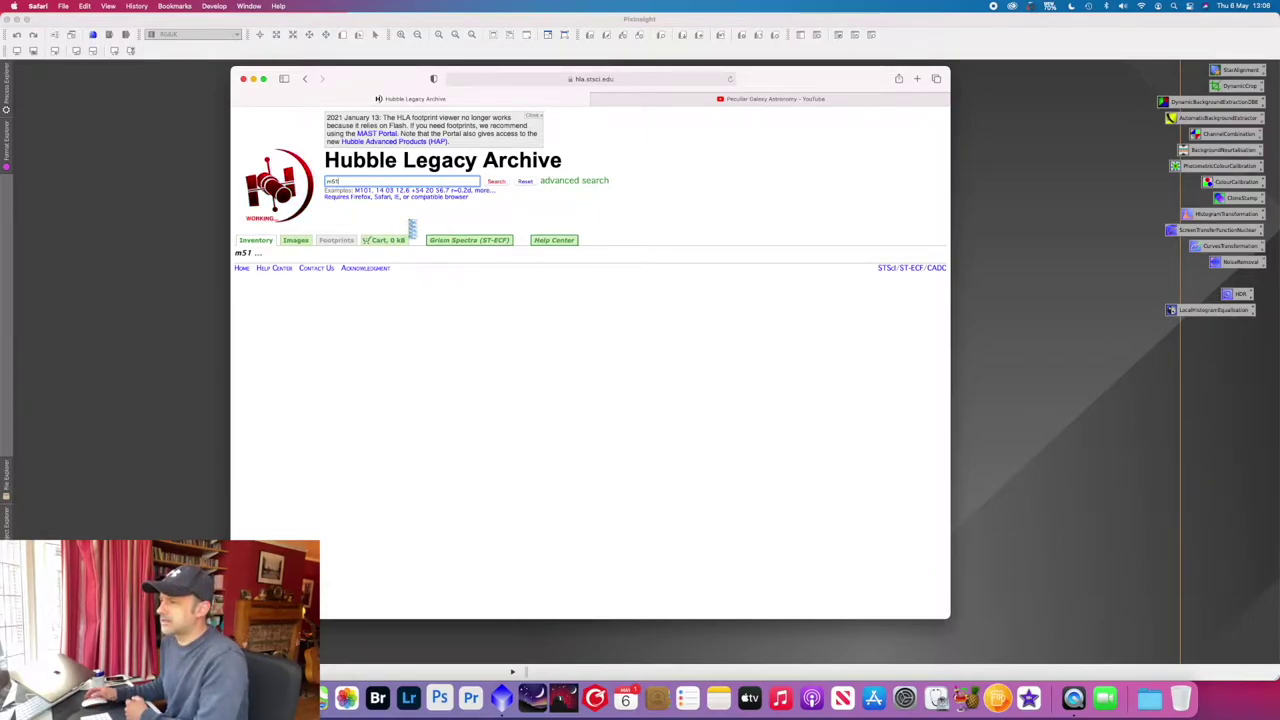
click(296, 242)
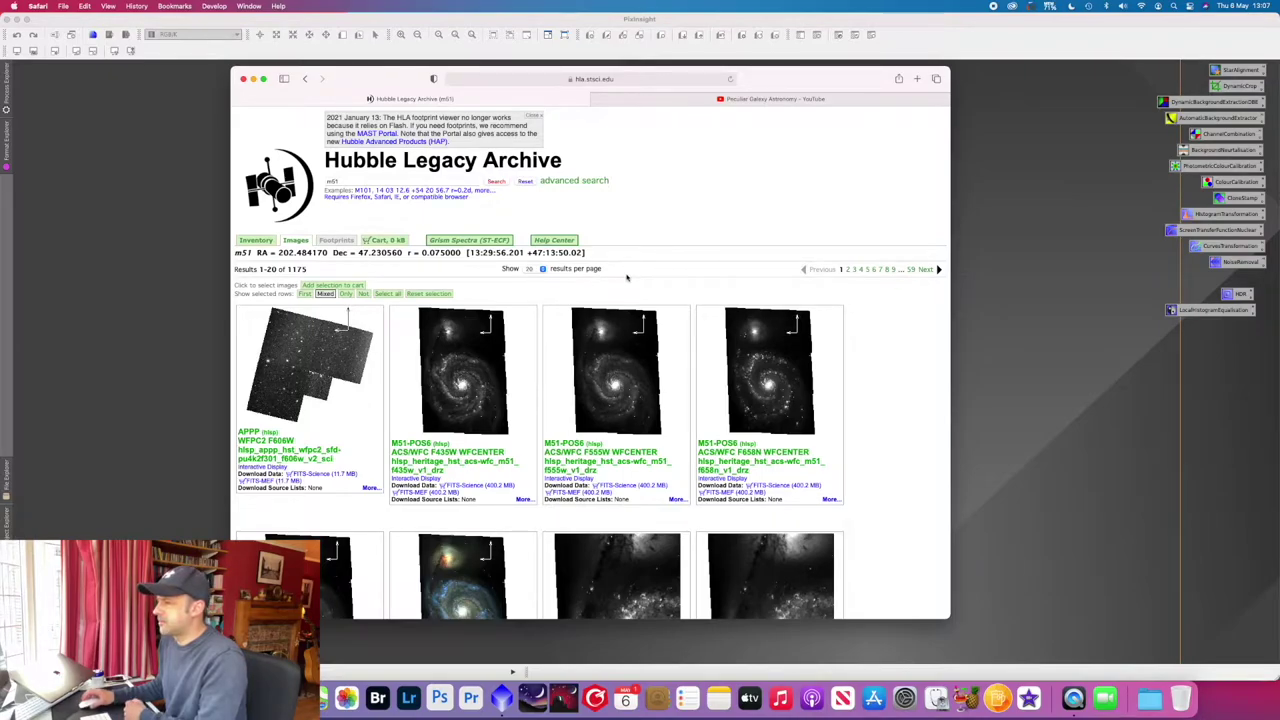
Step: Download the M51-POS6 F435W FITS-Science file and open the M51 folder of FITS files
scroll(511, 335, down, 2)
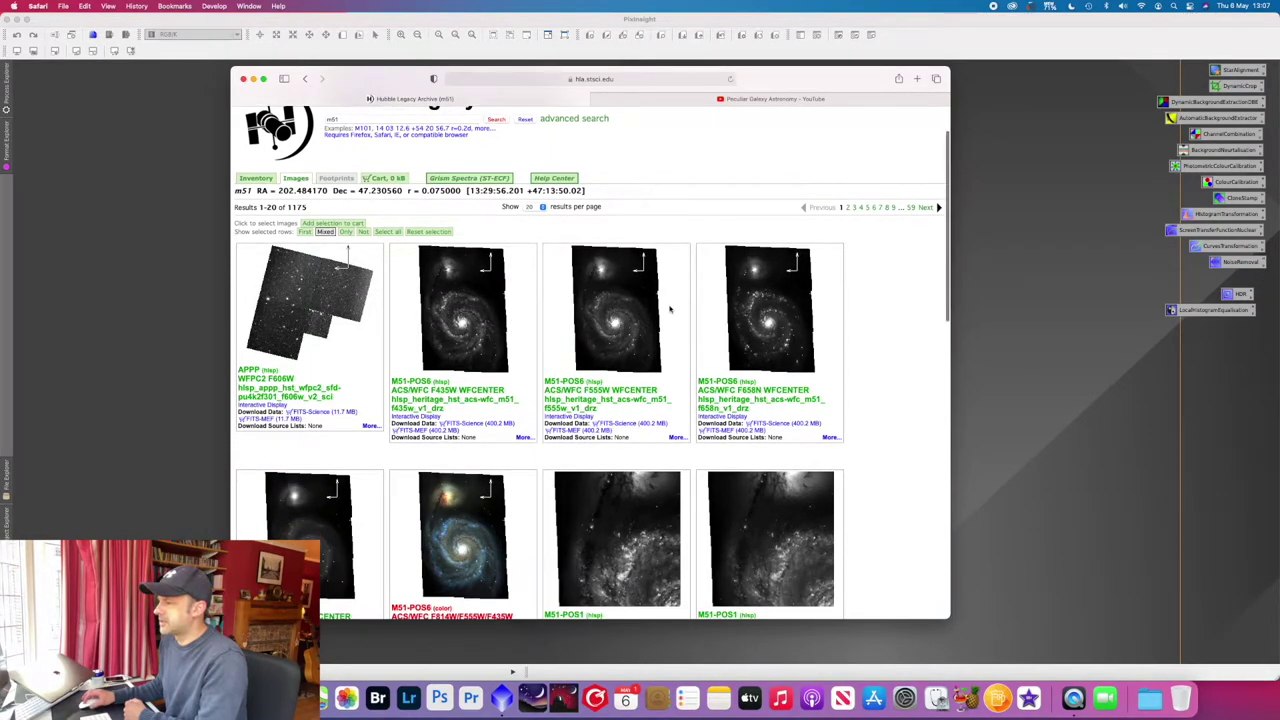
scroll(490, 286, down, 1)
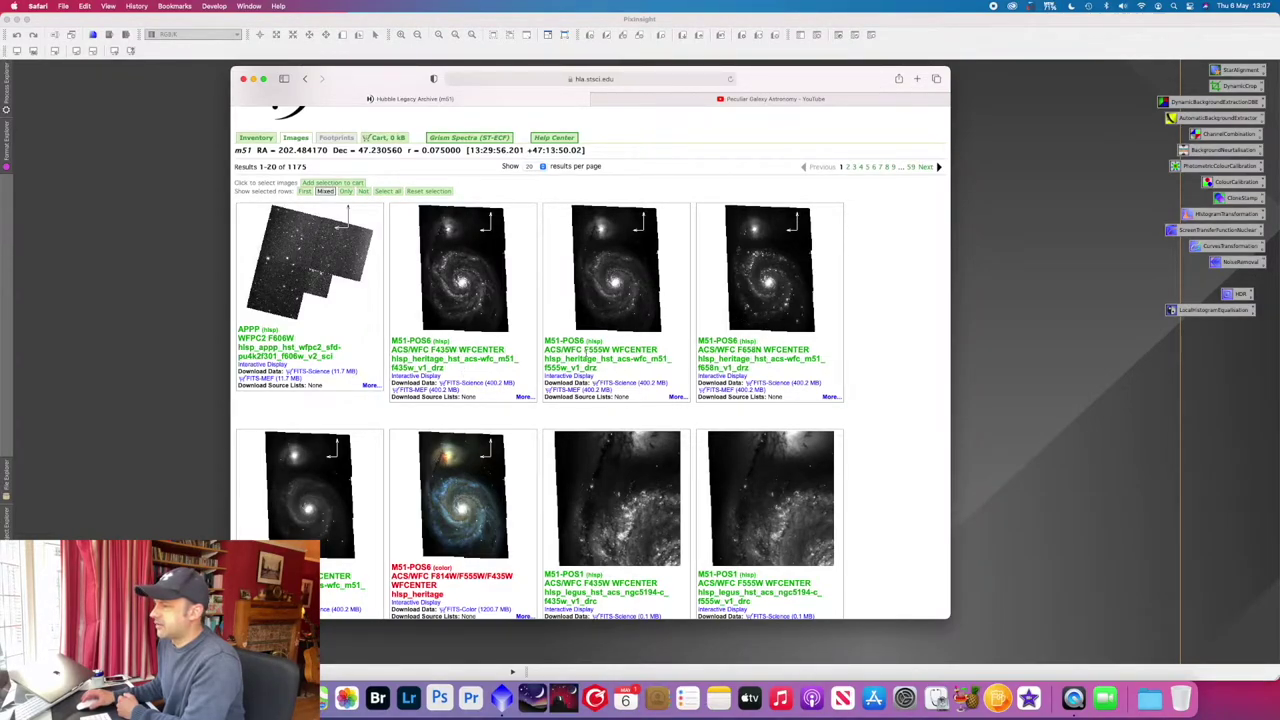
scroll(590, 360, down, 2)
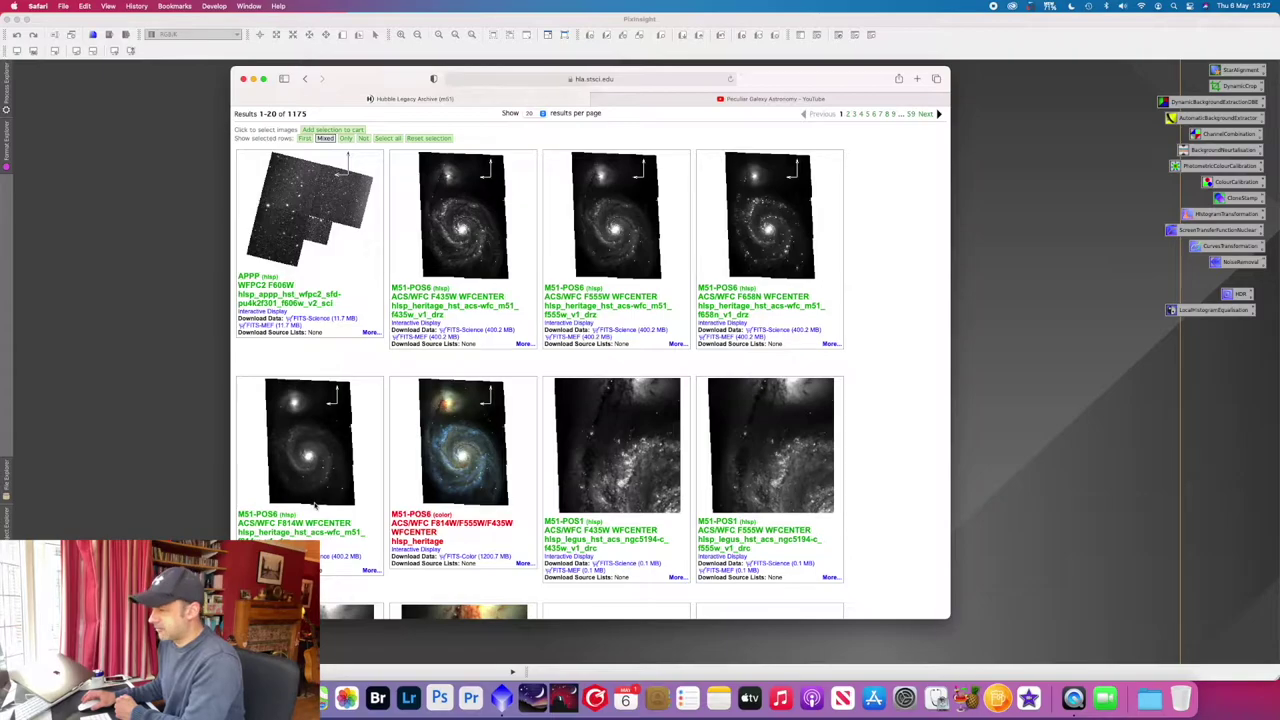
scroll(316, 505, up, 2)
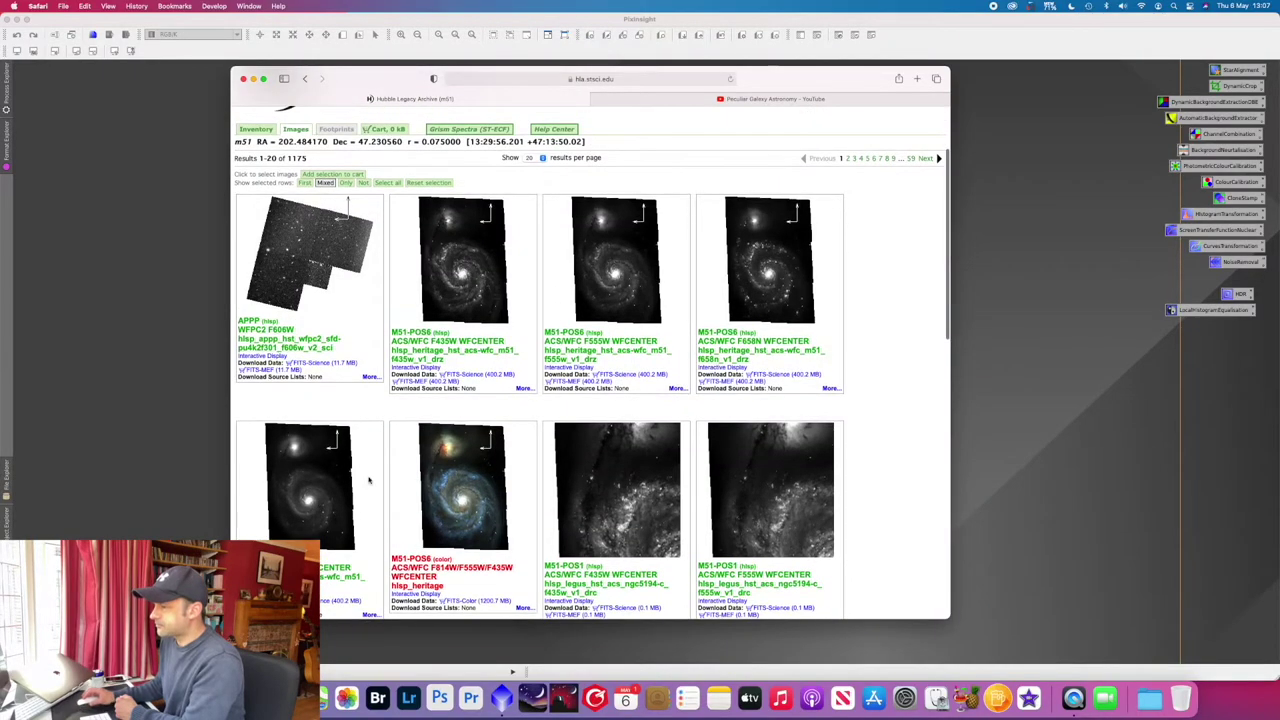
right_click(478, 375)
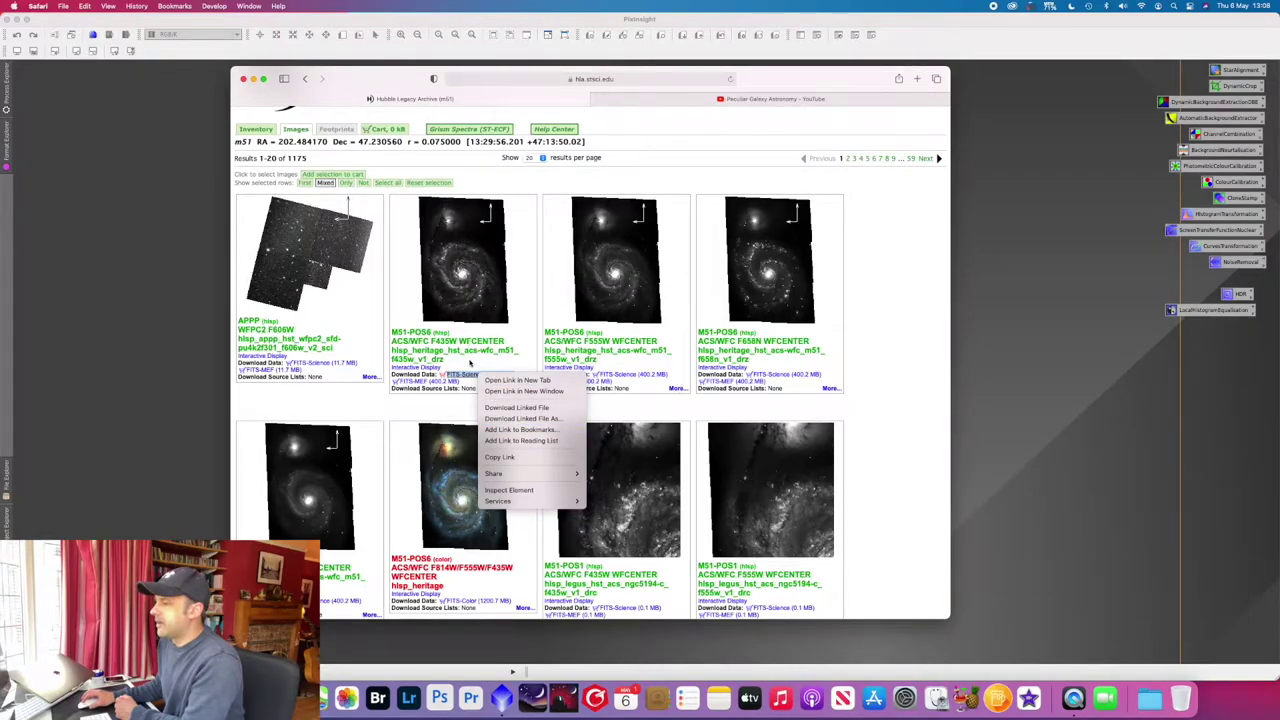
click(470, 363)
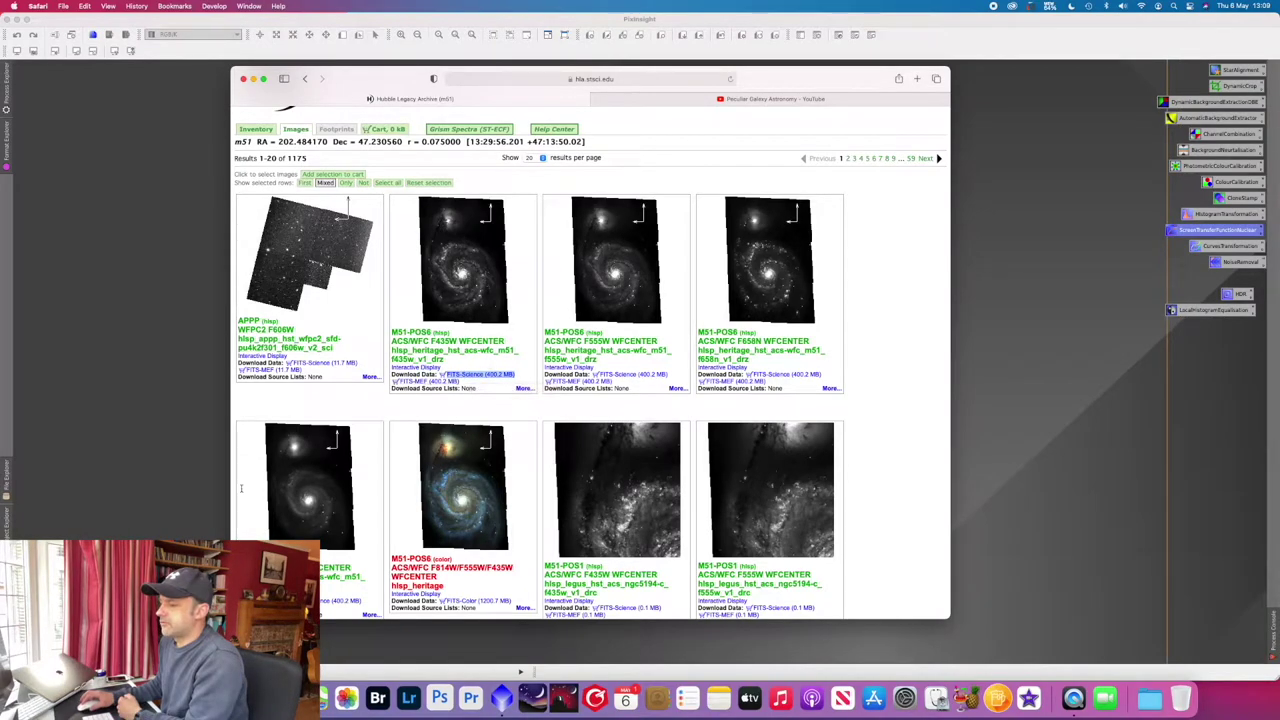
click(105, 700)
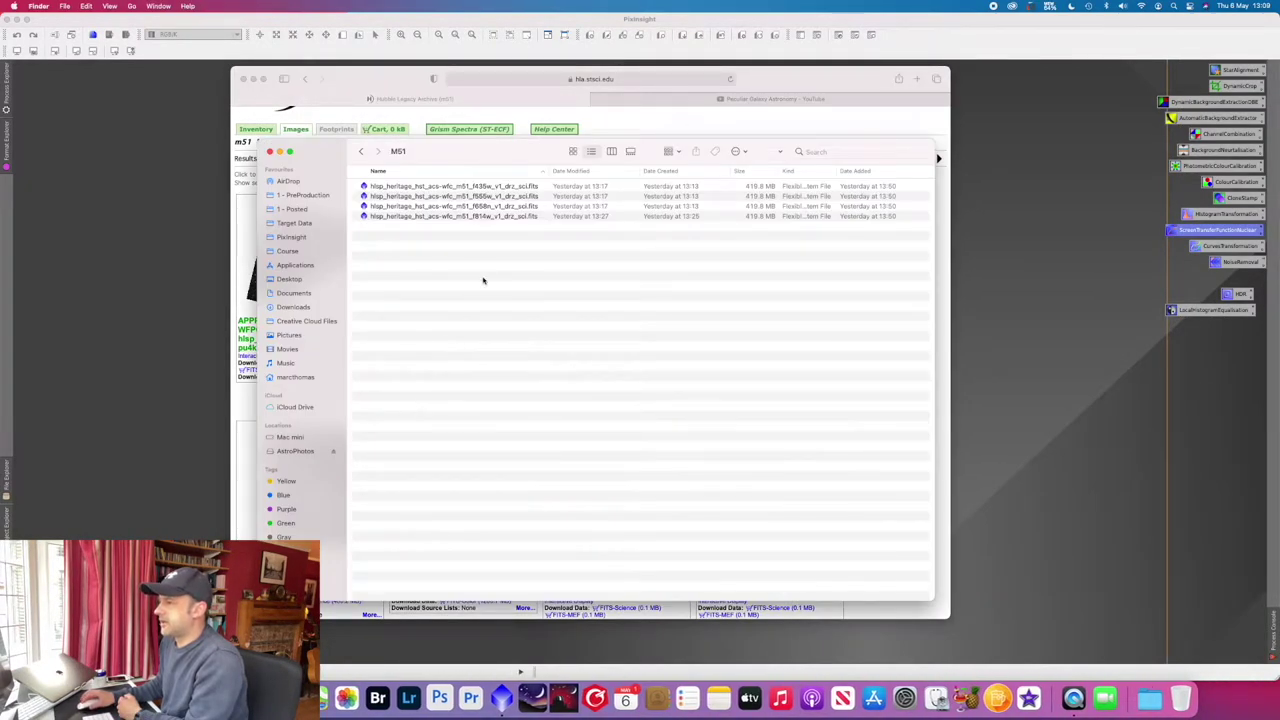
Step: Select all four M51 FITS files in Finder and drop them onto PixInsight
drag(511, 240, 400, 174)
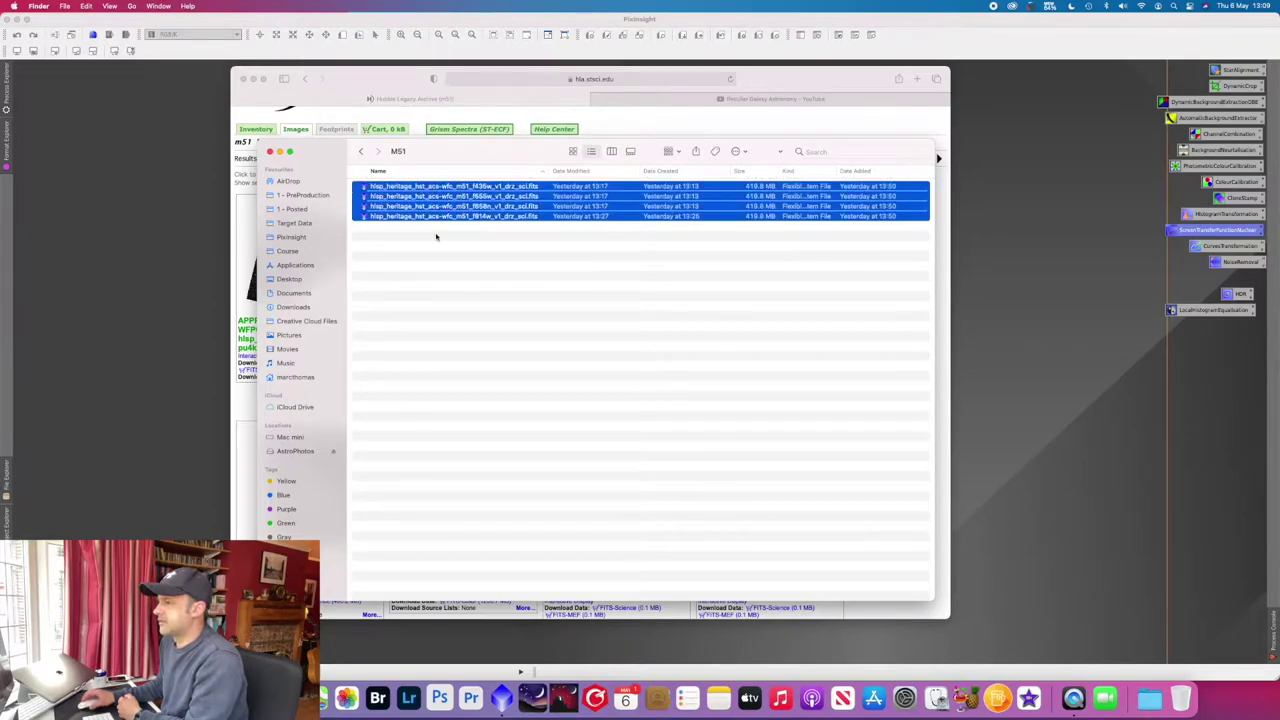
drag(443, 216, 145, 327)
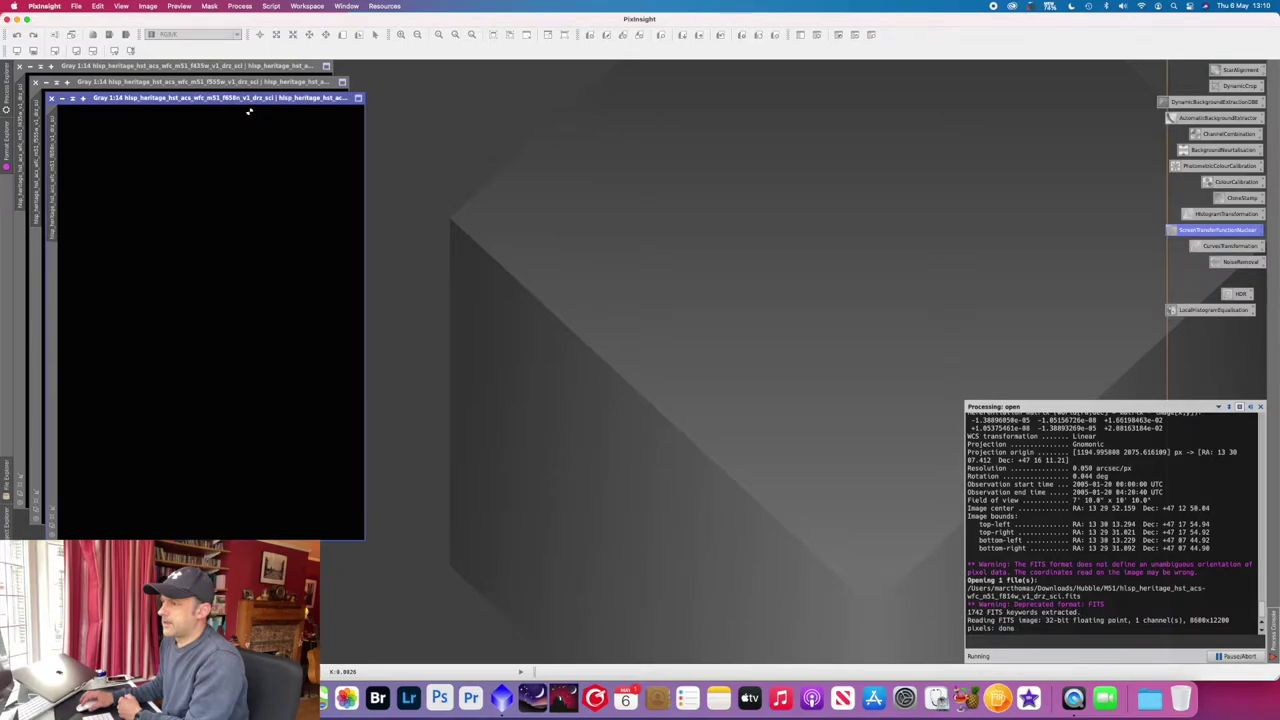
Step: Centre the f814w image window in the workspace and zoom it to 1:11
drag(230, 97, 608, 124)
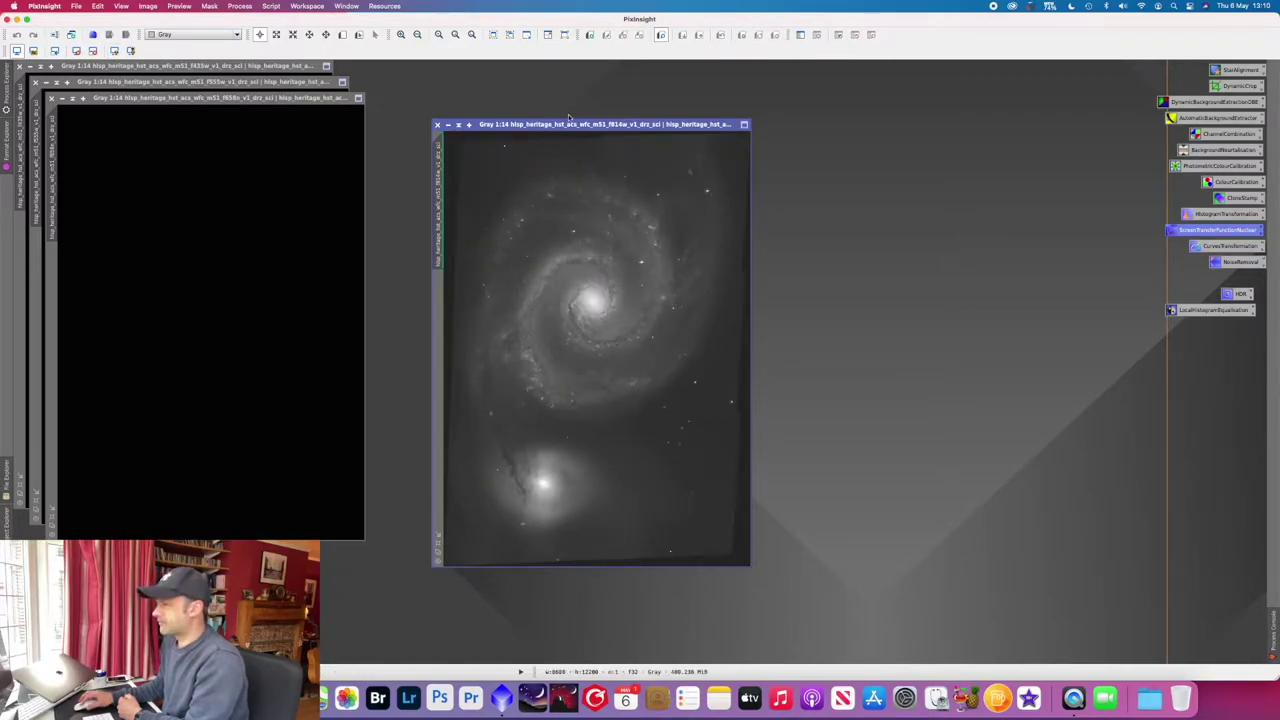
drag(567, 125, 203, 117)
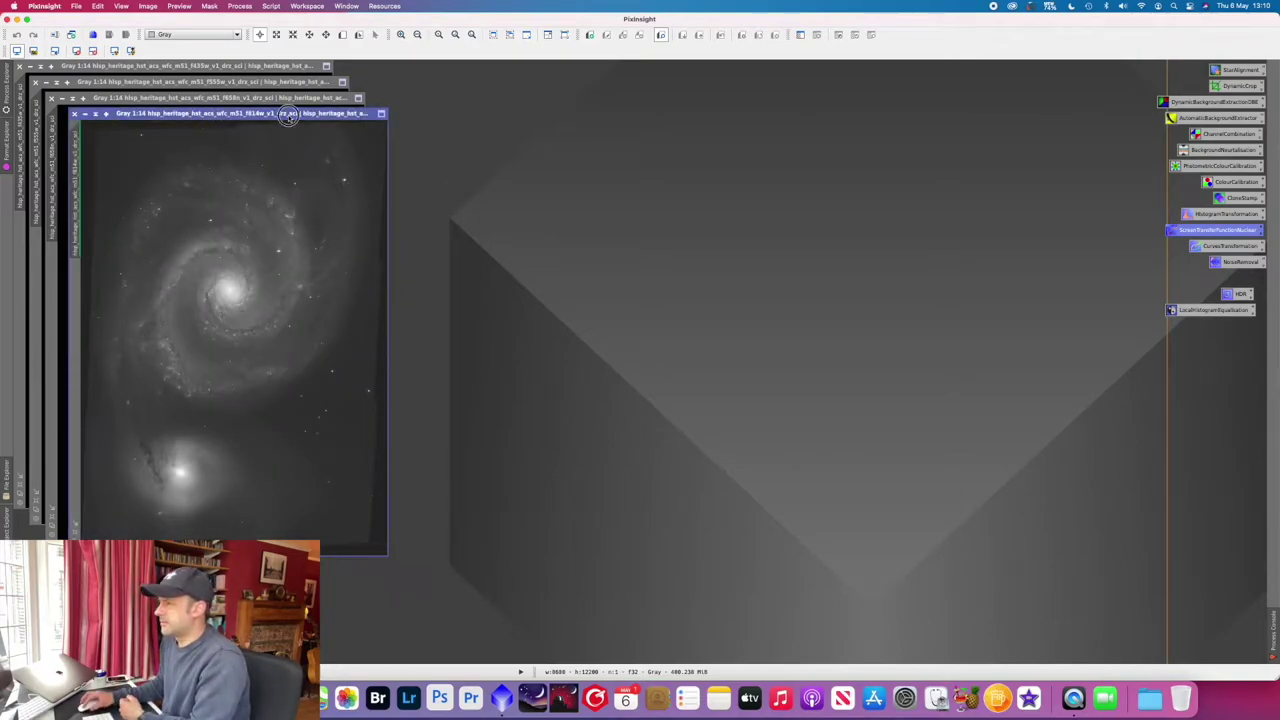
drag(297, 116, 649, 110)
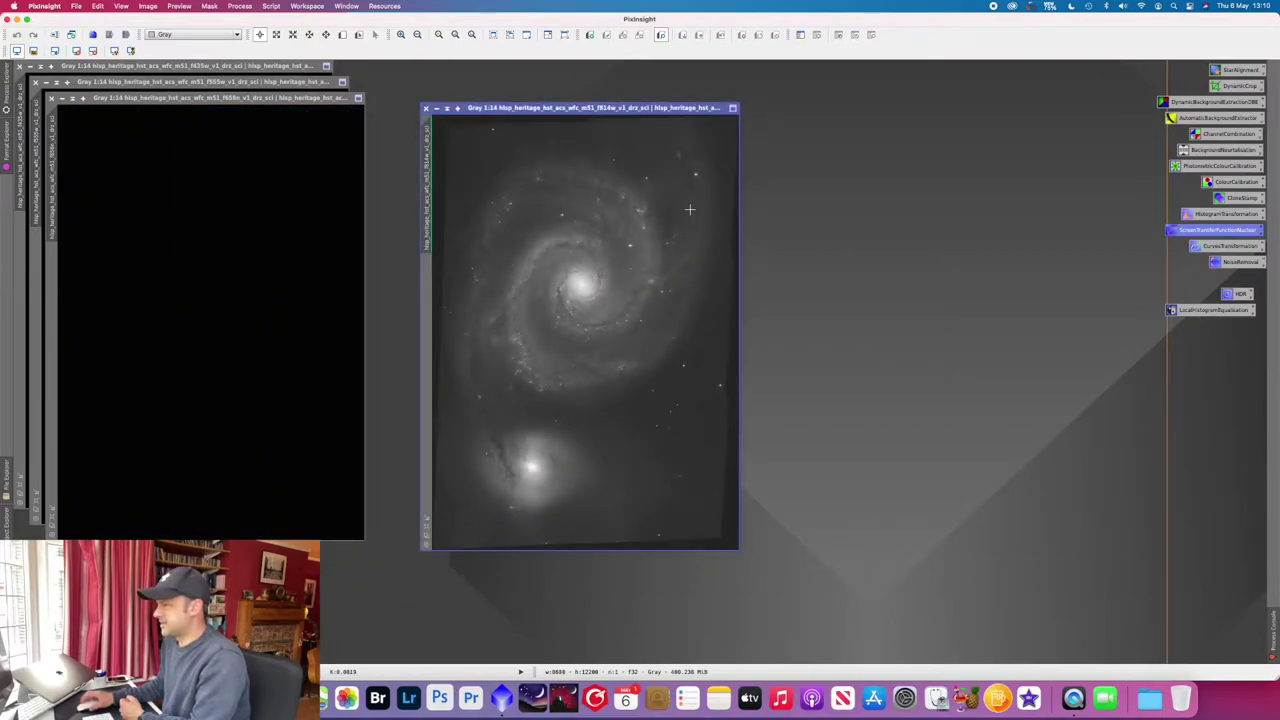
key(plus)
key(plus)
key(plus)
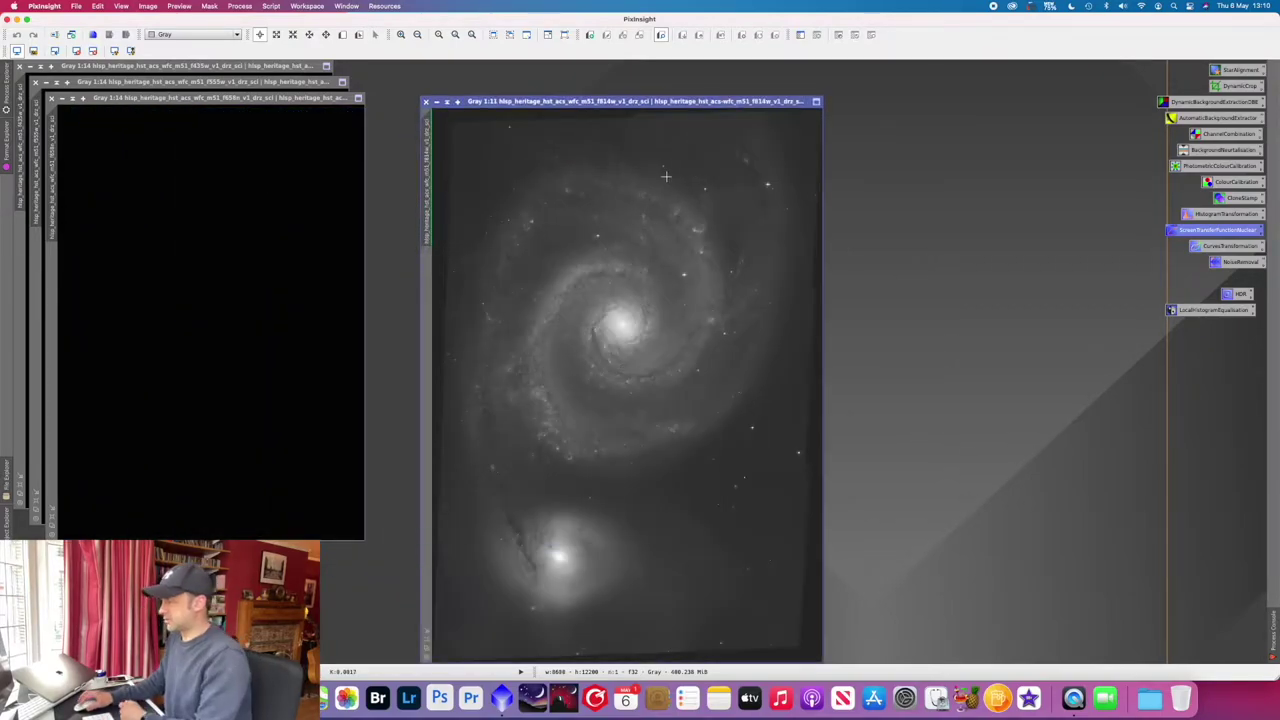
drag(710, 102, 695, 83)
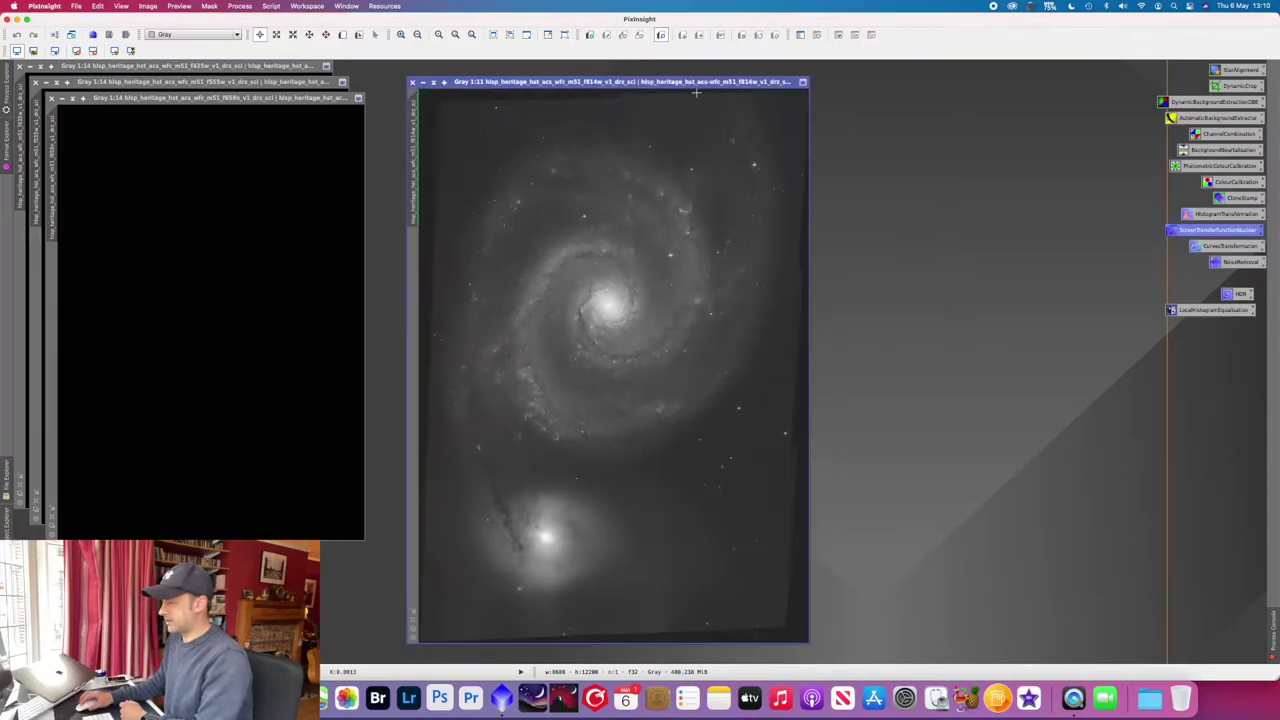
Step: Apply a DynamicCrop frame rotated 1.378°, trimming ragged edges and discarding the astrometric solution
double_click(1238, 88)
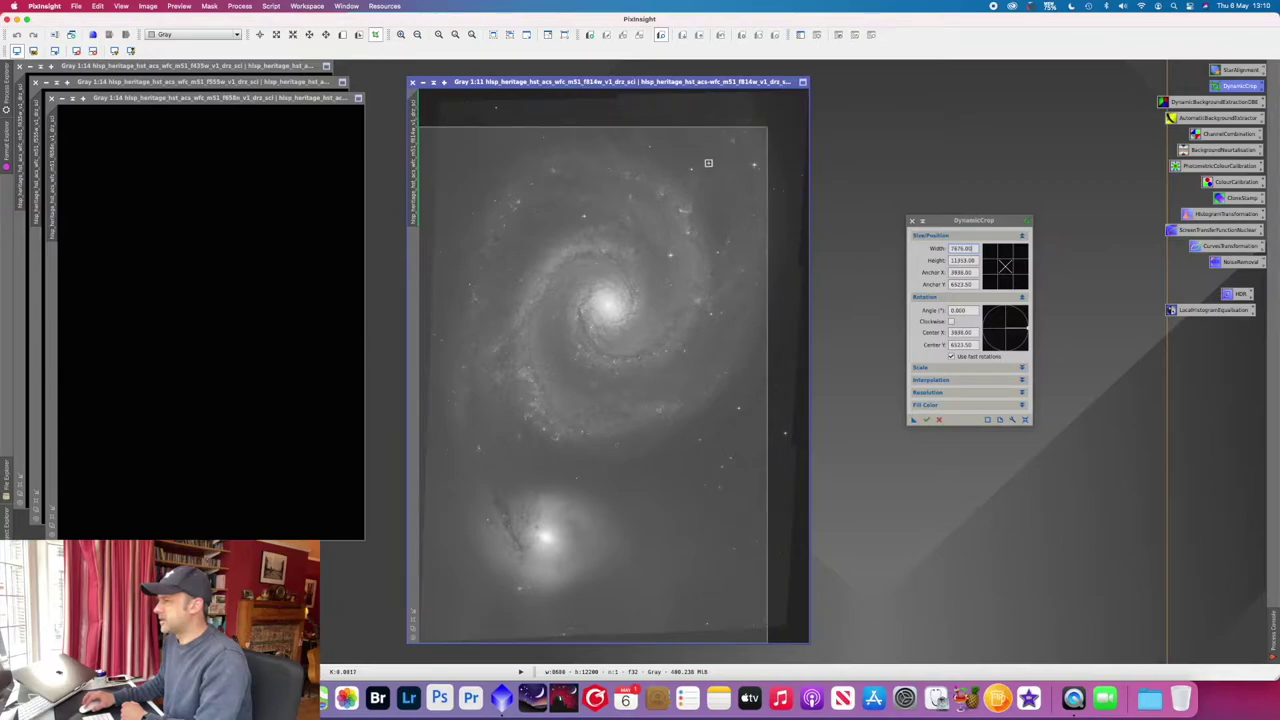
drag(765, 128, 725, 138)
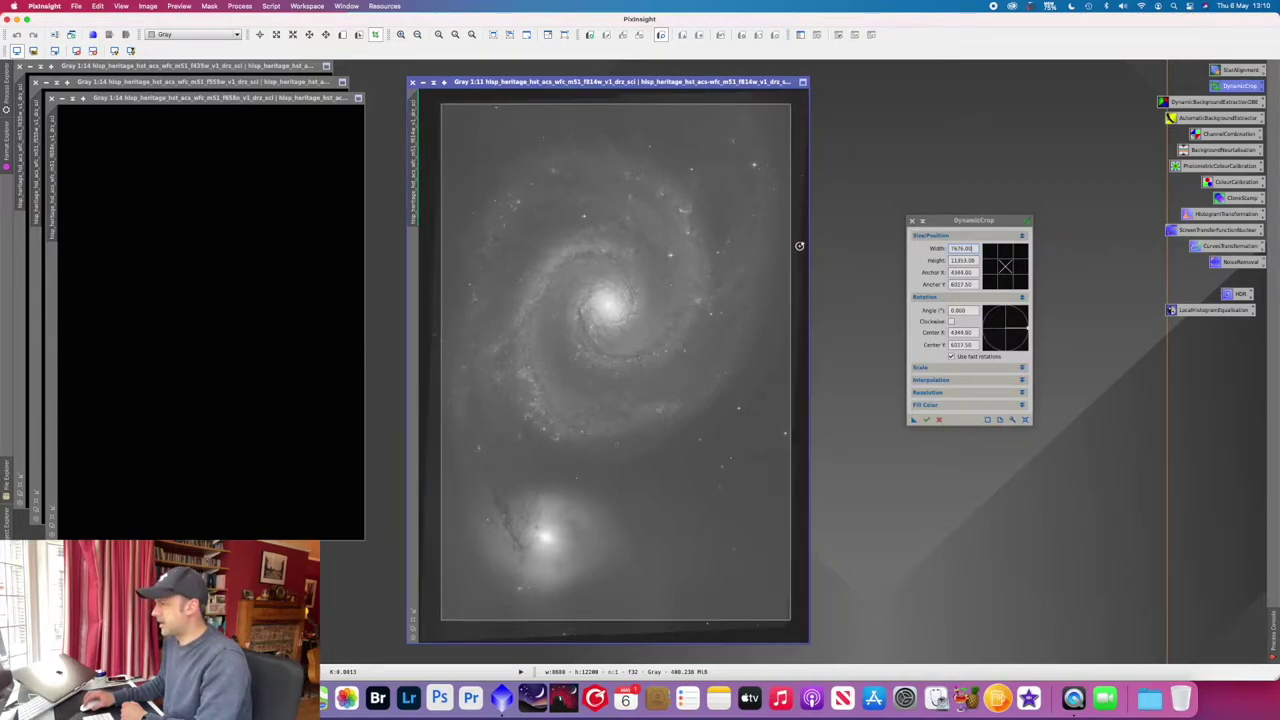
drag(799, 248, 800, 250)
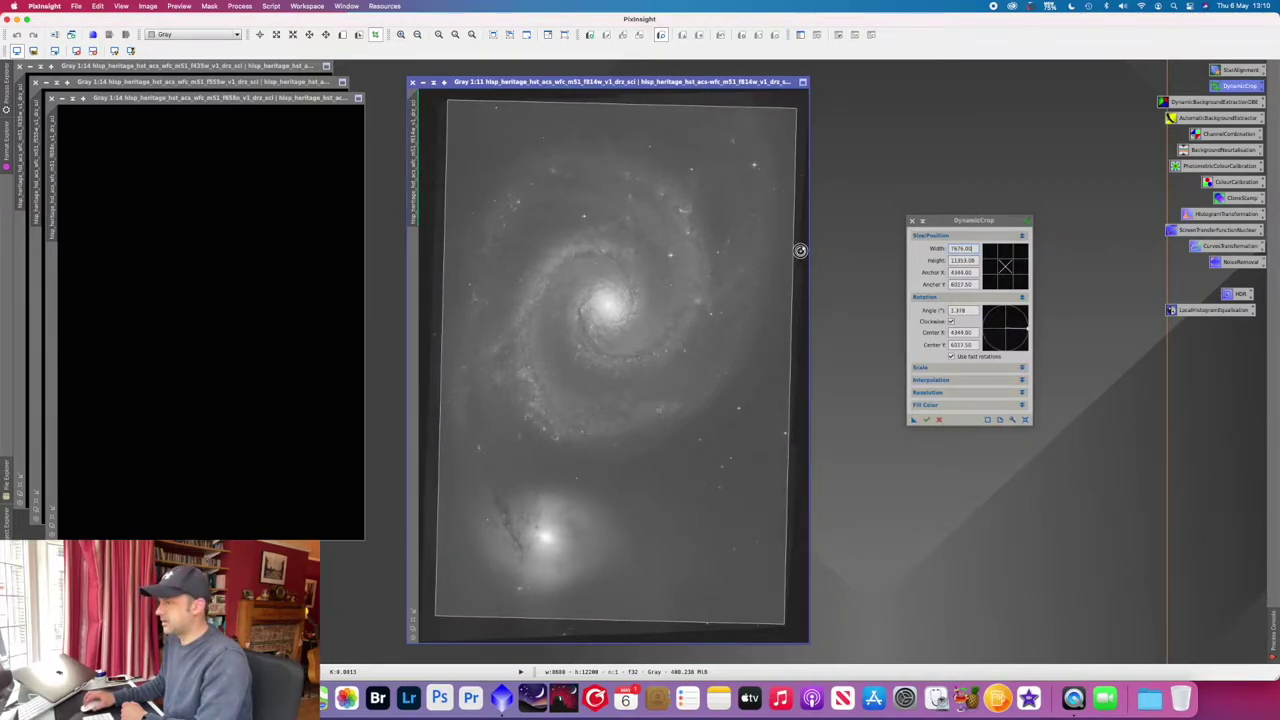
drag(695, 247, 681, 246)
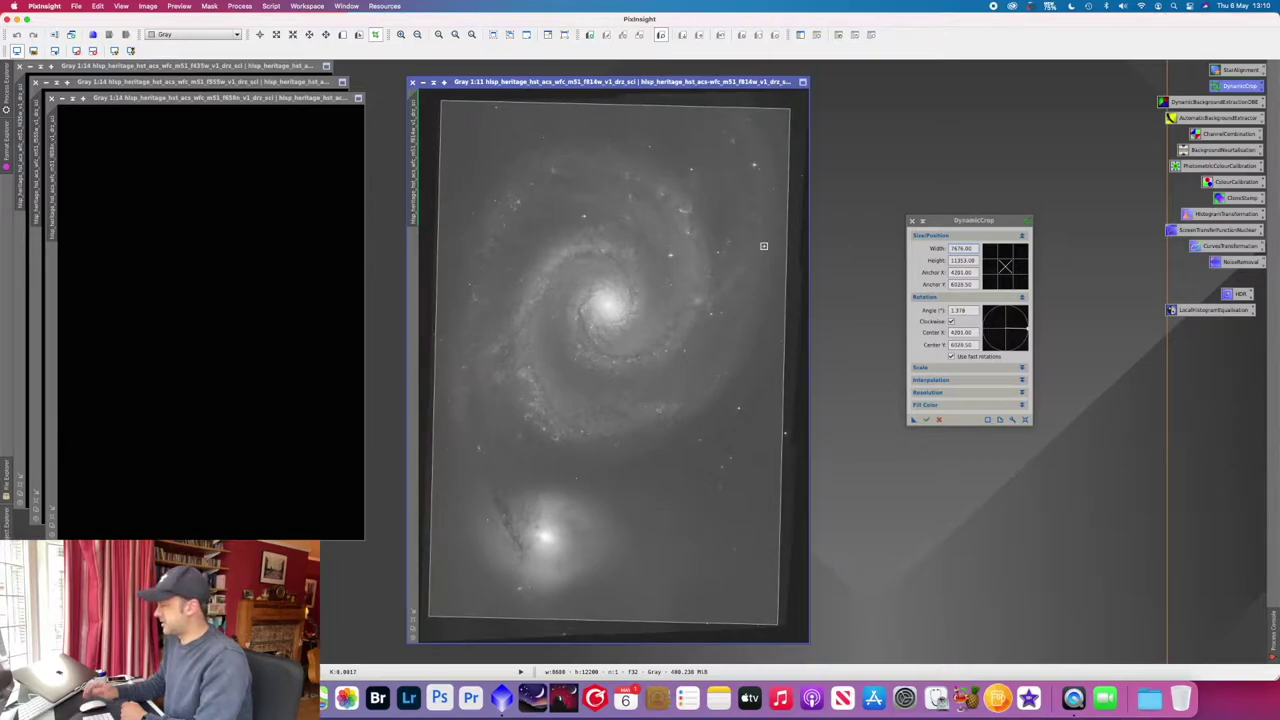
mouse_move(615, 238)
mouse_down()
mouse_move(636, 238)
mouse_move(616, 238)
mouse_up()
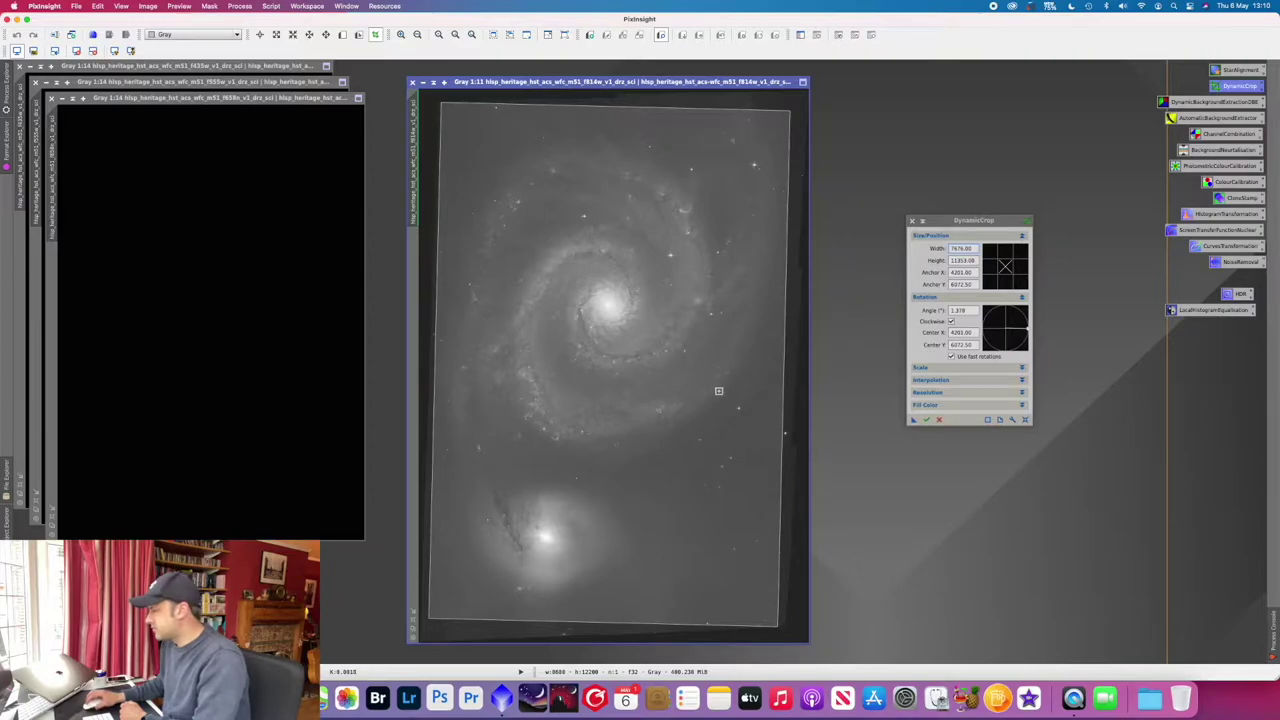
drag(776, 628, 783, 624)
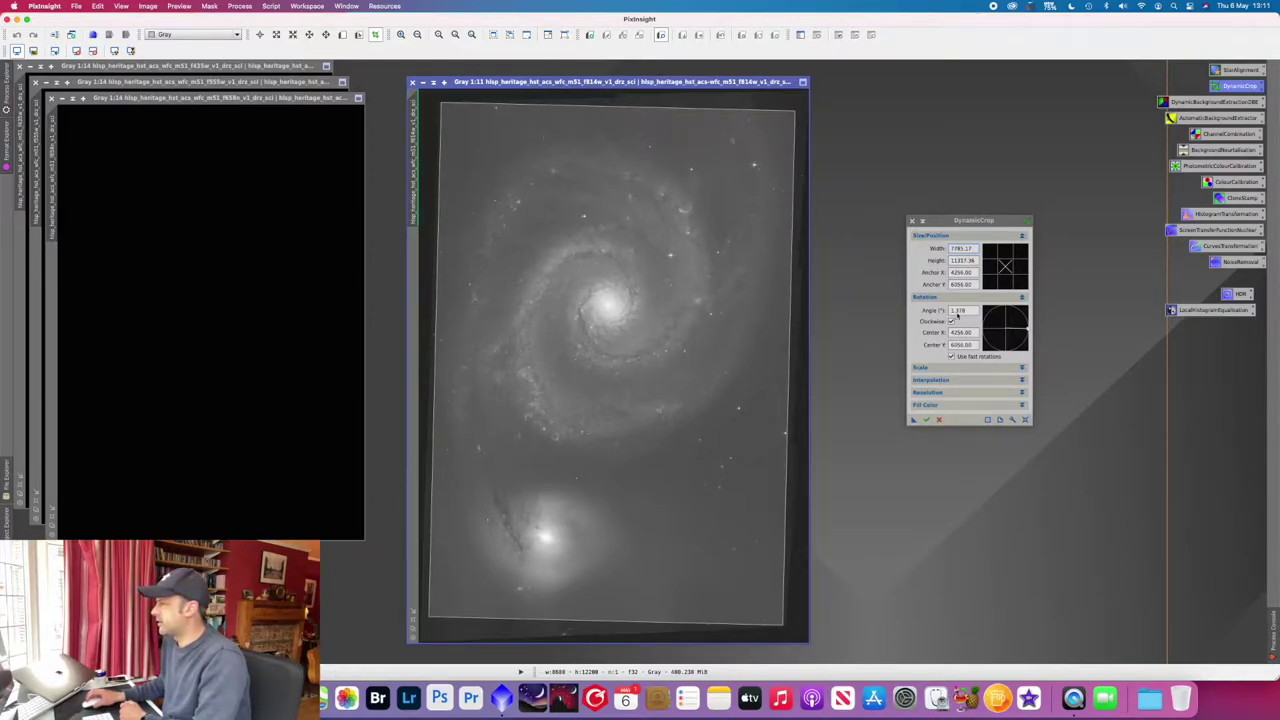
click(913, 420)
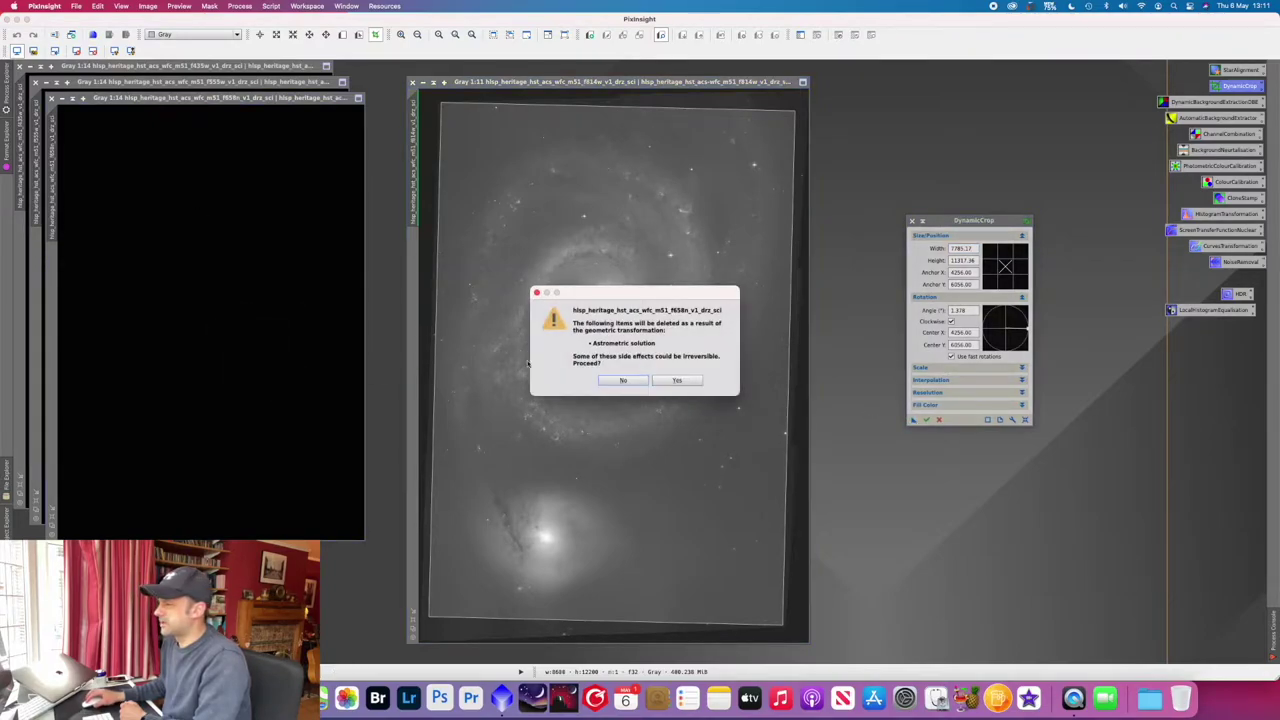
click(677, 380)
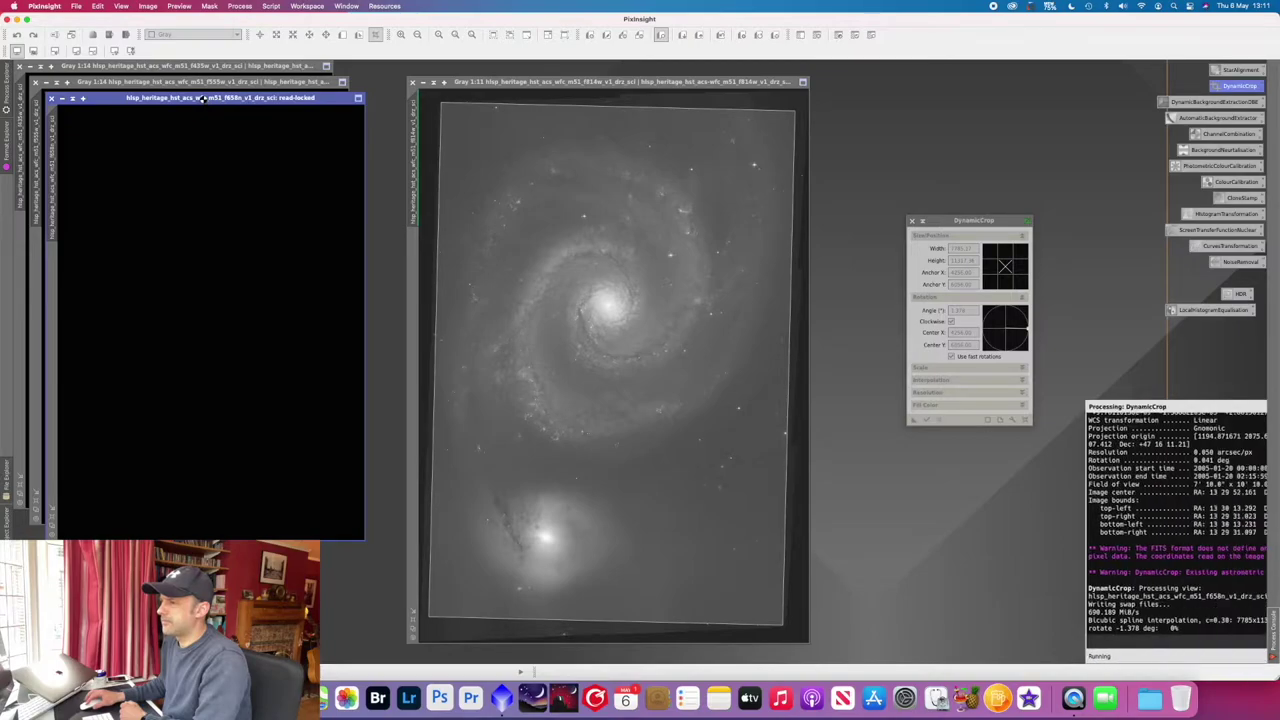
Step: Apply the same crop to the f435w image, accepting loss of its astrometric solution
drag(203, 99, 223, 221)
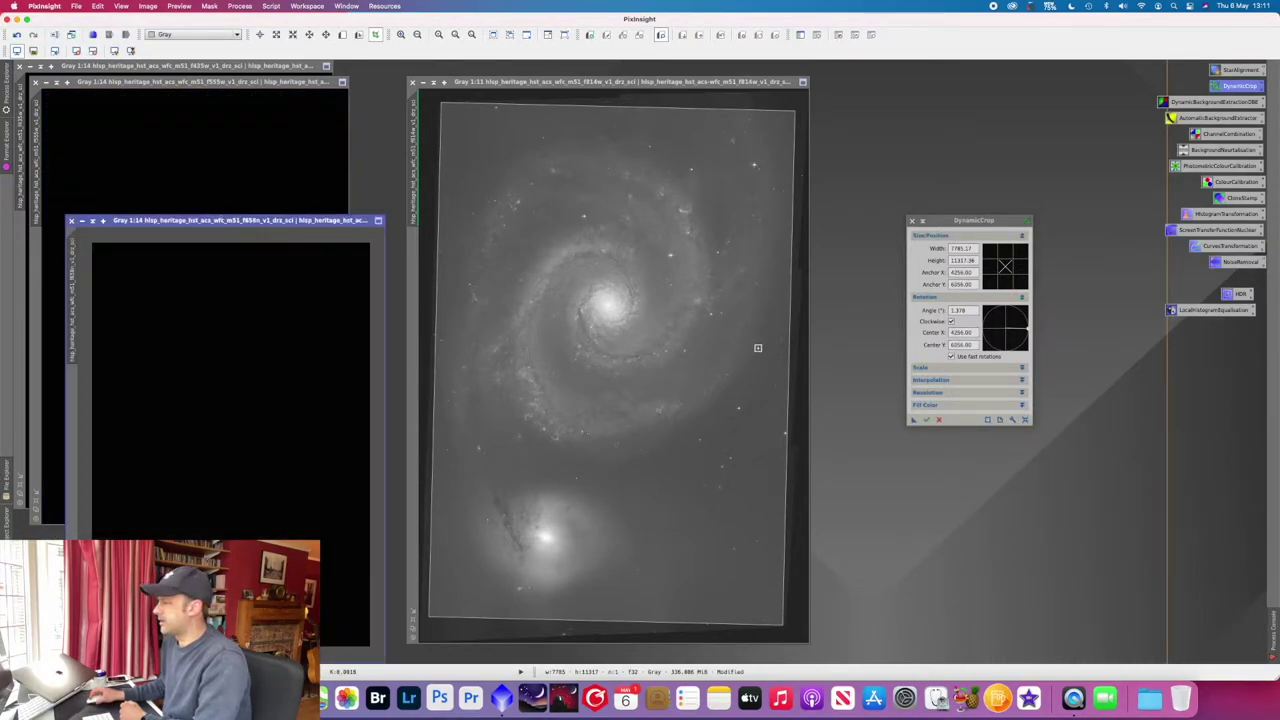
click(176, 121)
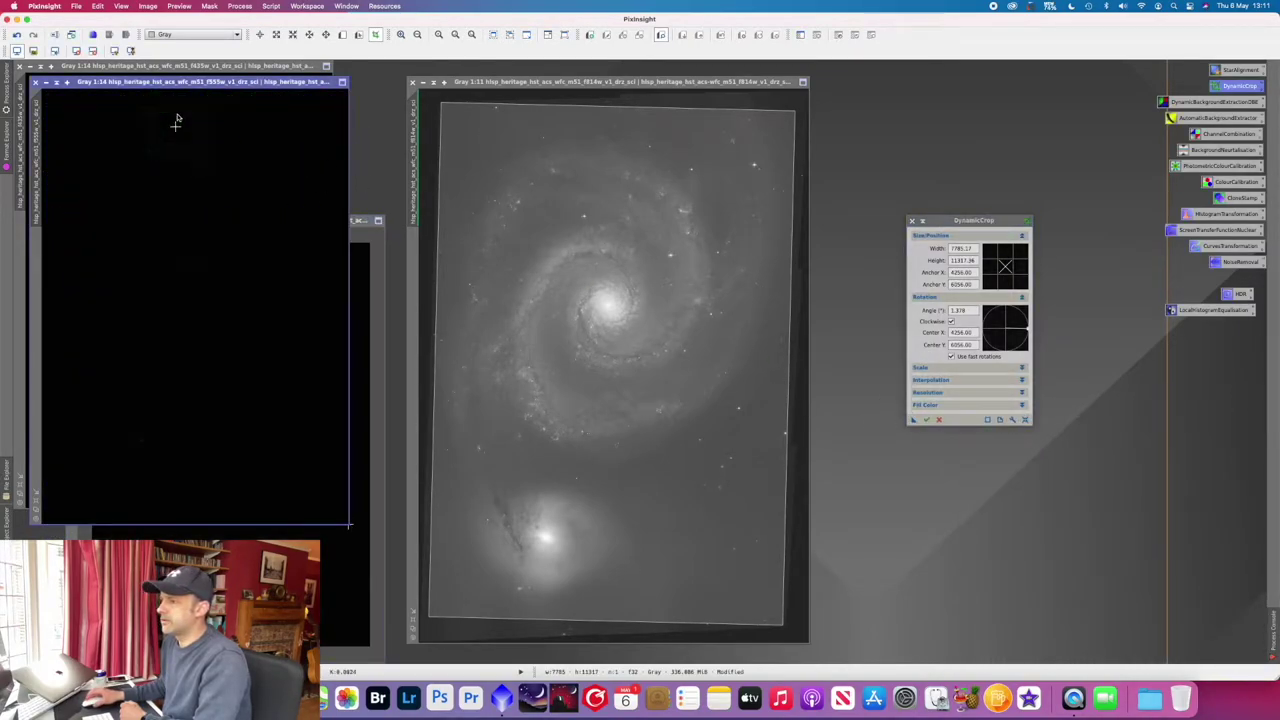
click(668, 380)
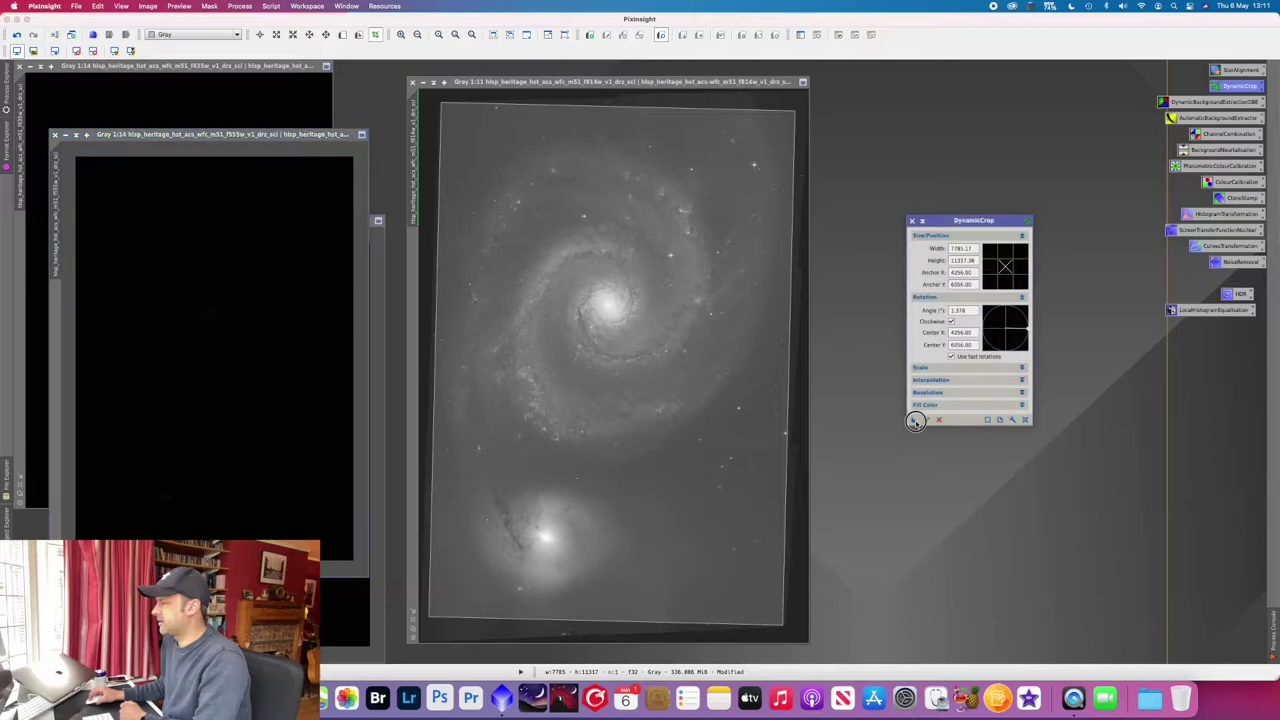
click(208, 107)
key(Return)
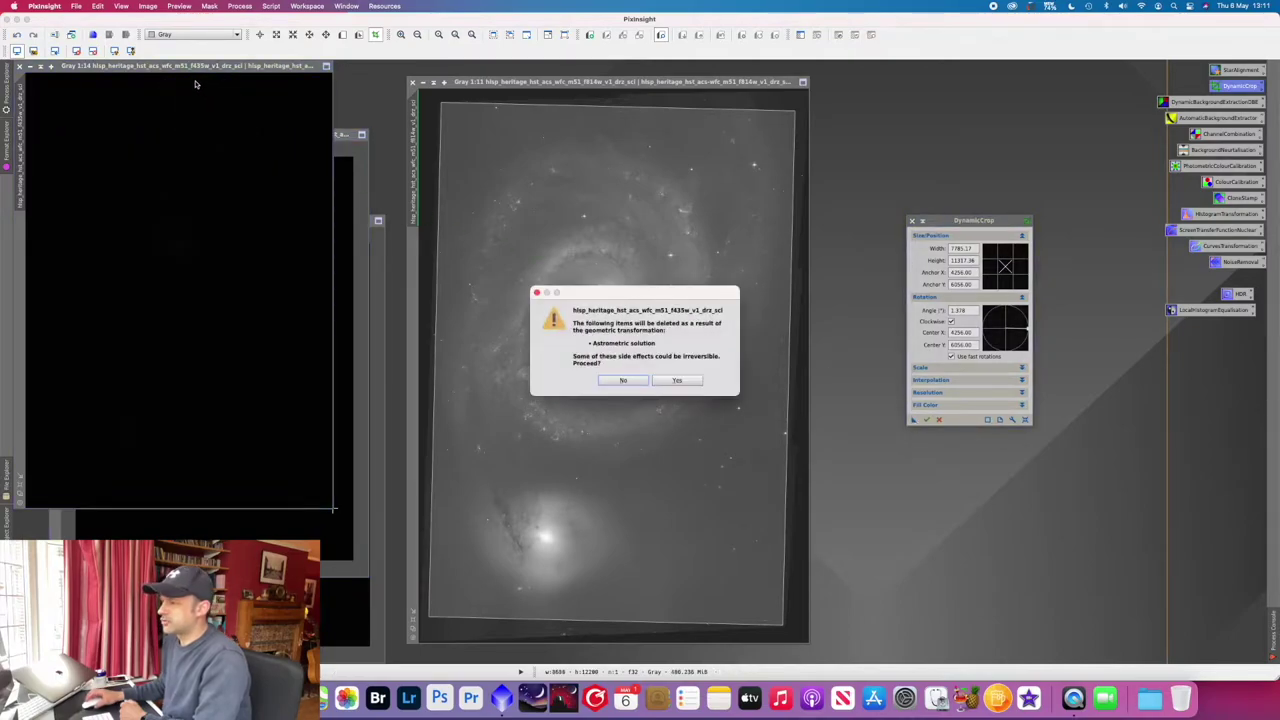
click(680, 381)
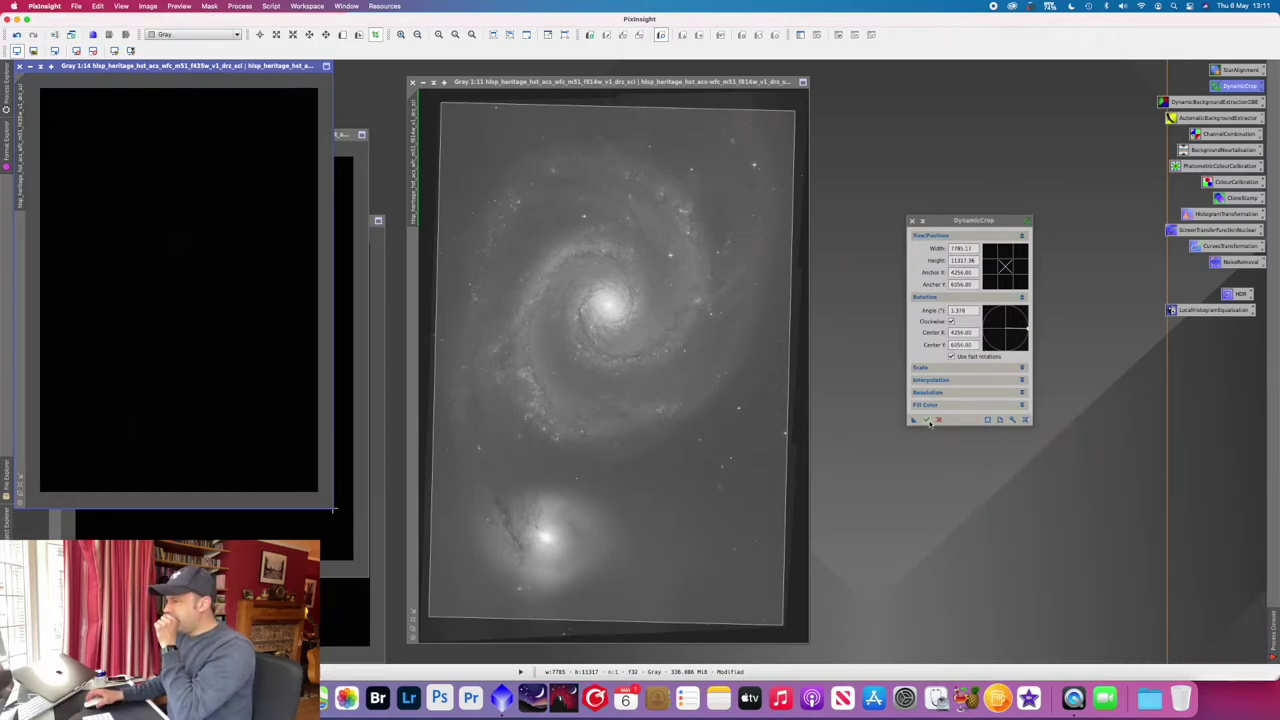
Step: Crop the f814w image the same way despite the data-loss warning
click(928, 420)
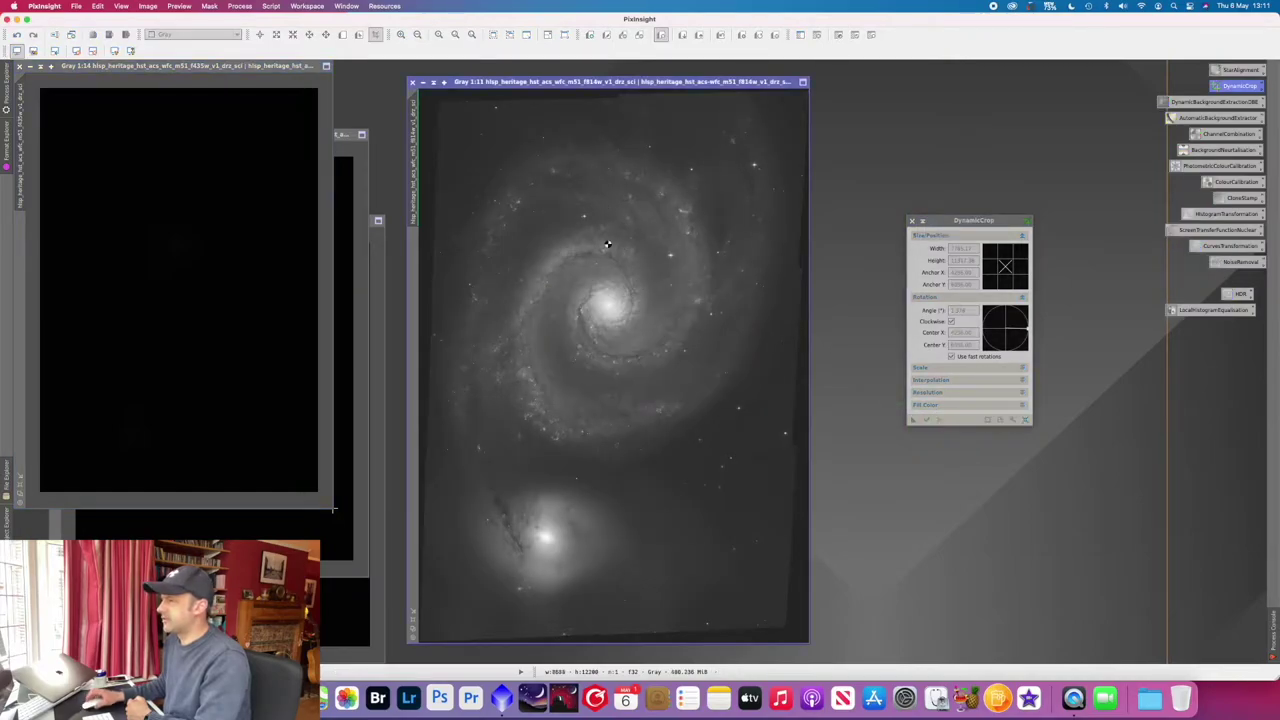
key(Return)
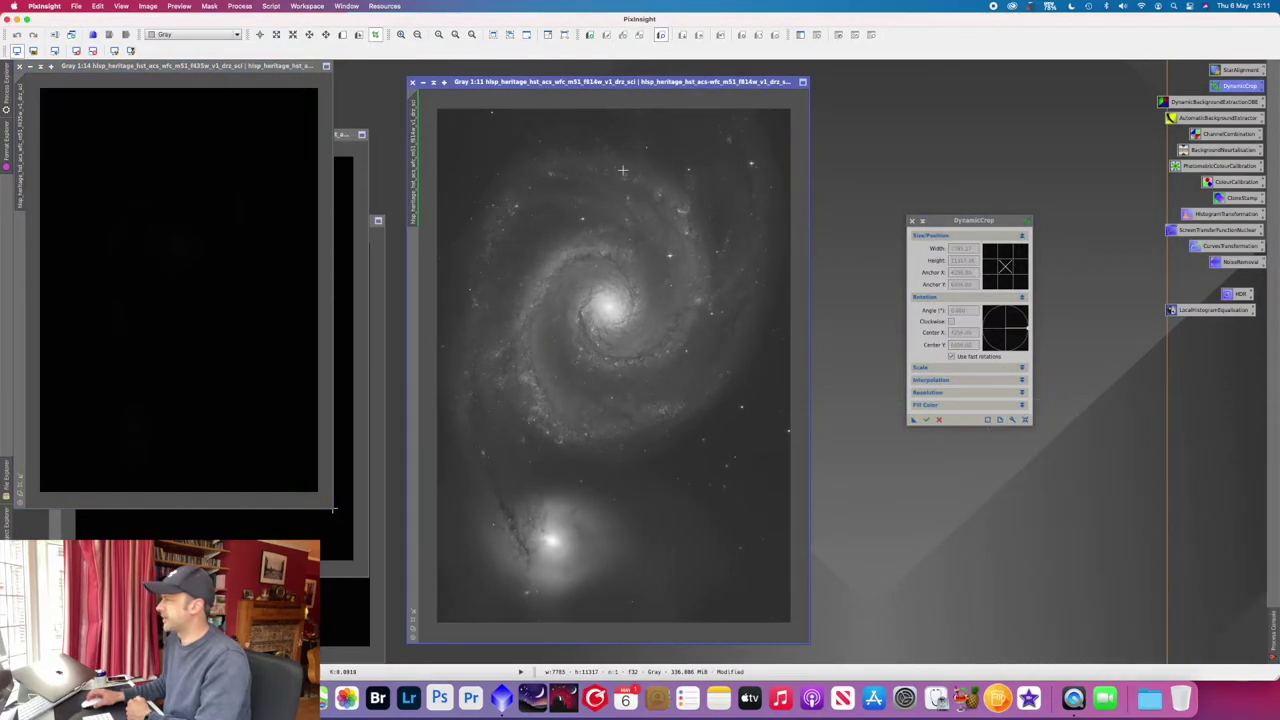
drag(569, 86, 548, 84)
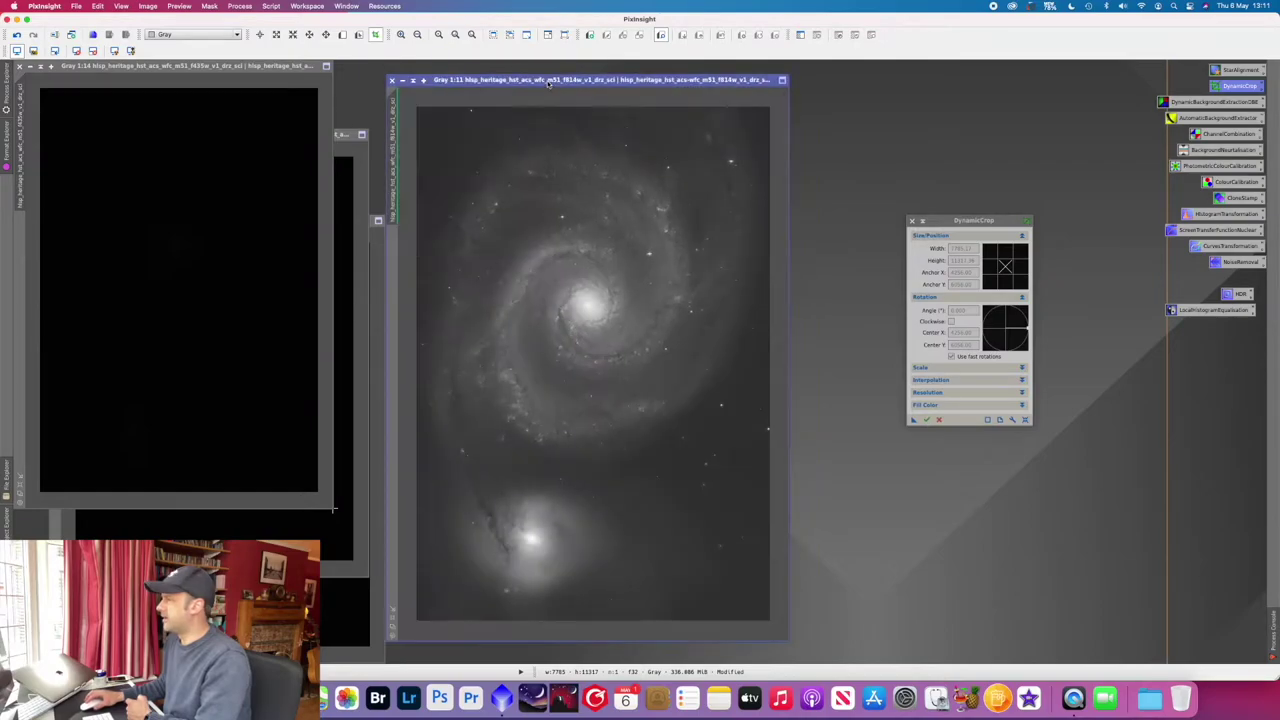
click(240, 6)
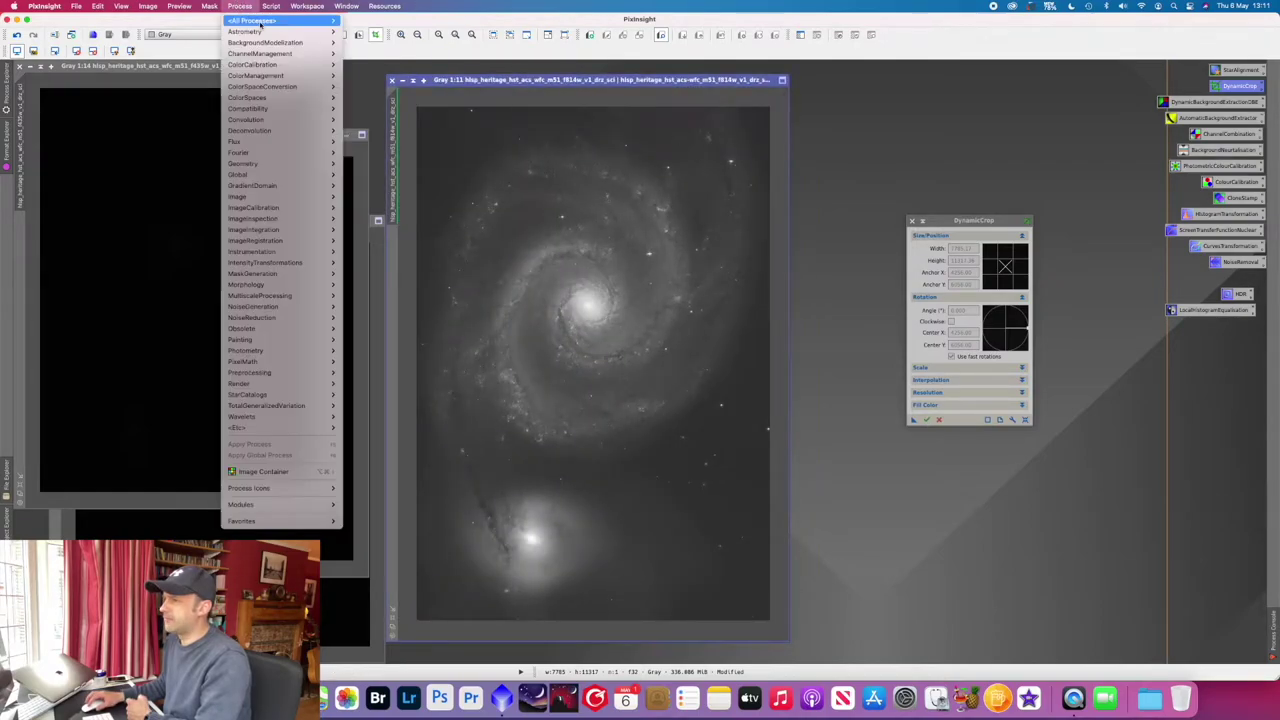
Step: In LRGBCombination, set f814w as the lightness source and f658n as red
mouse_move(260, 20)
scroll(366, 405, down, 3)
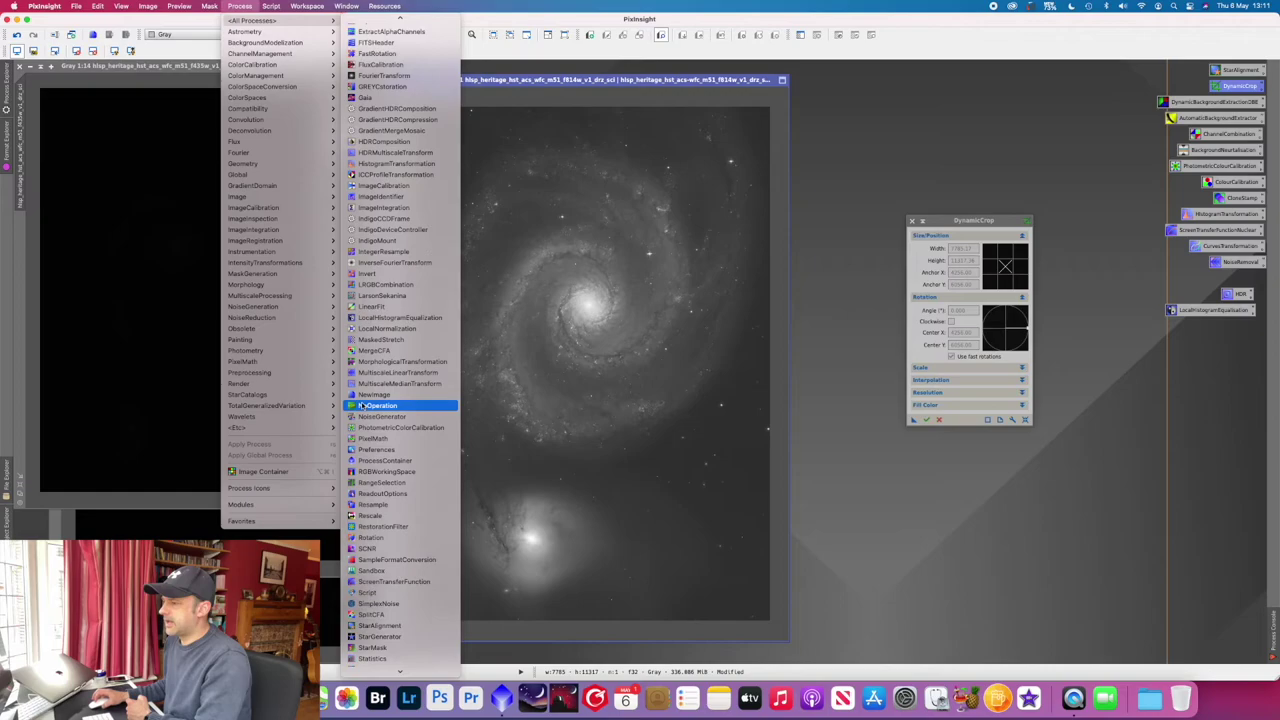
click(388, 285)
drag(876, 296, 540, 245)
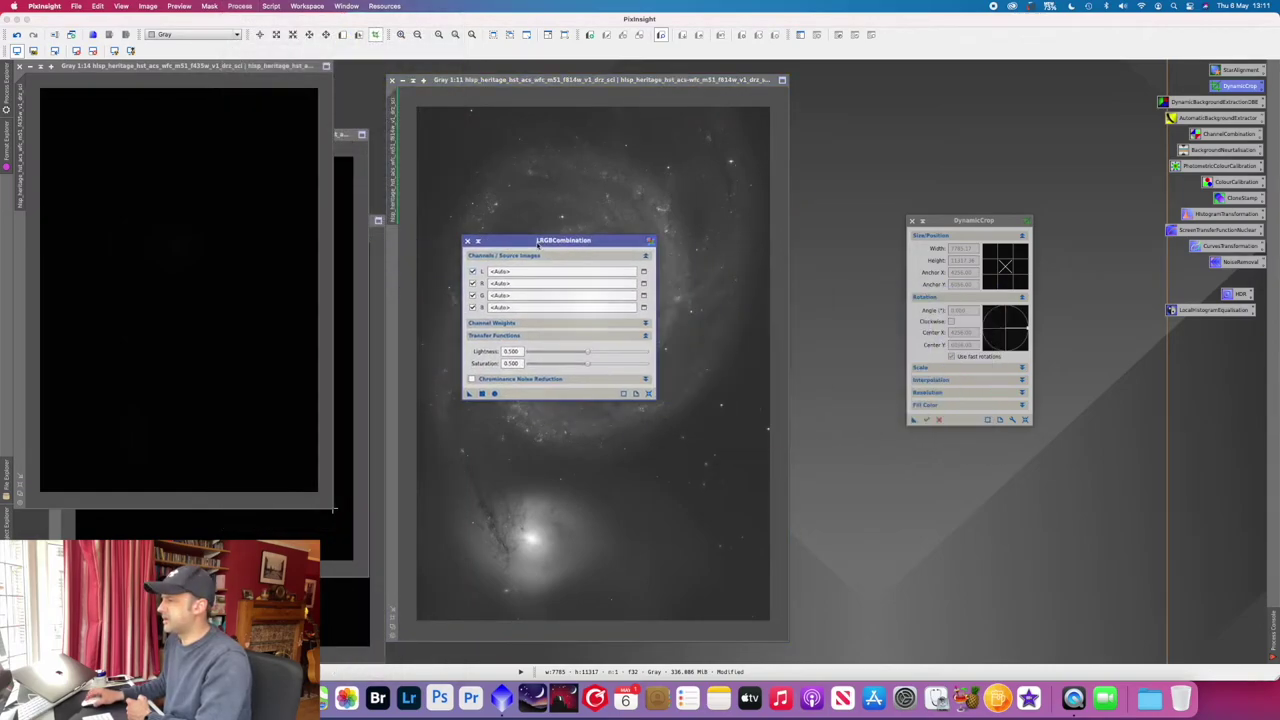
click(644, 272)
click(630, 340)
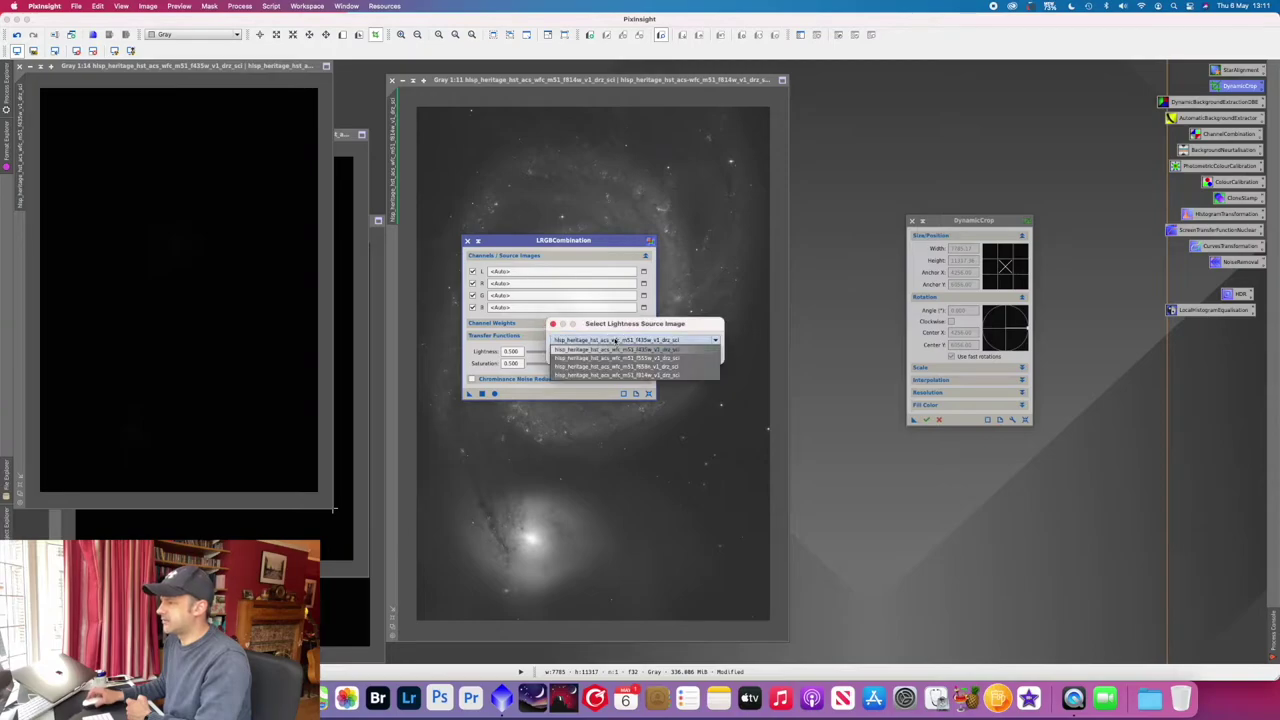
click(634, 375)
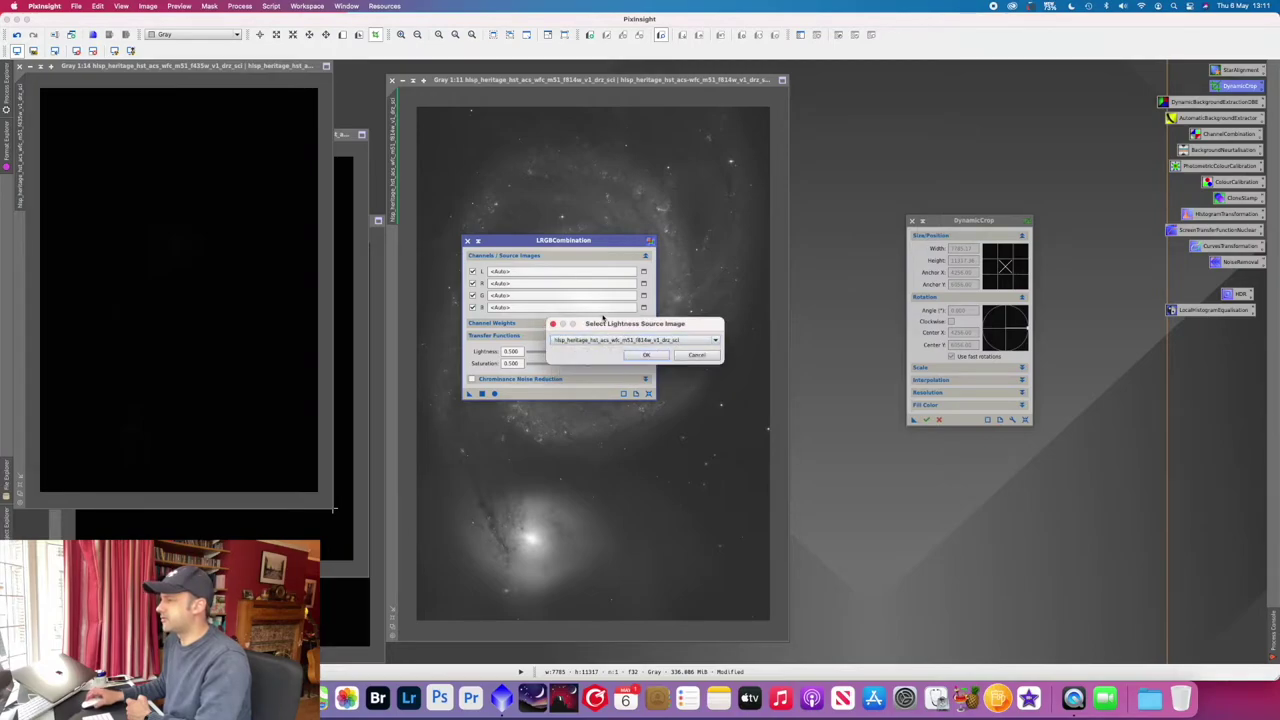
click(646, 355)
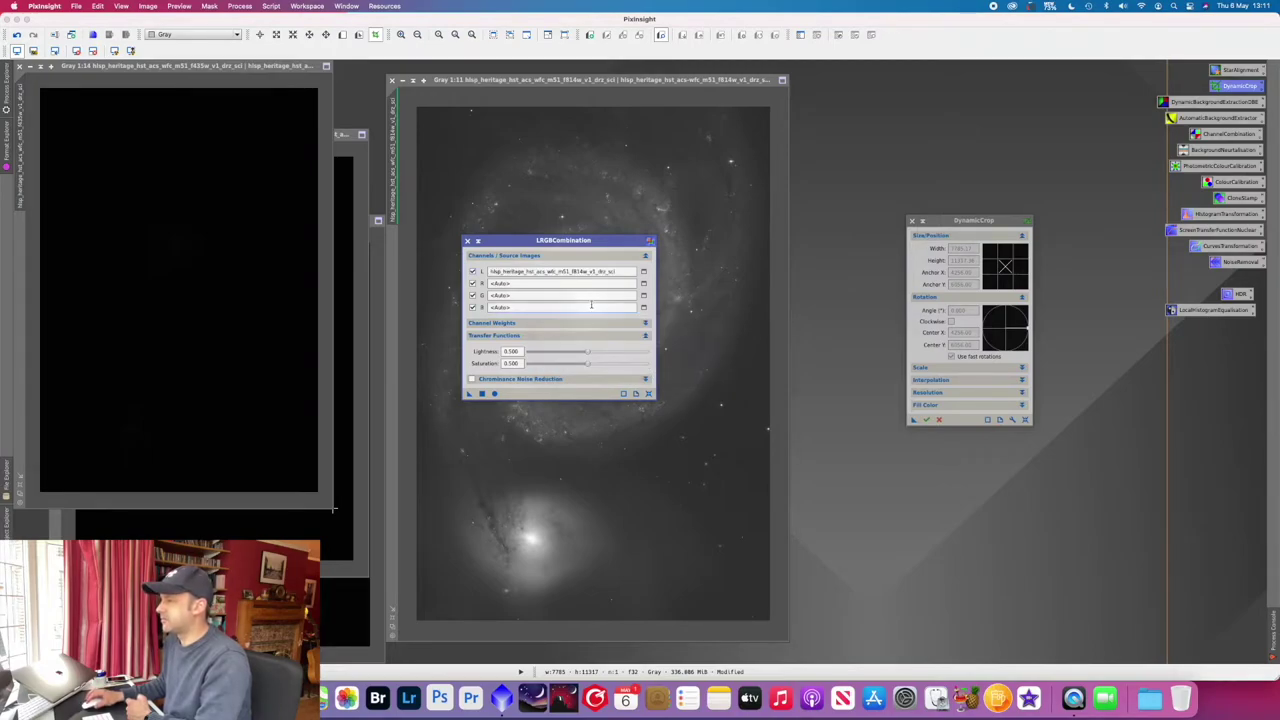
click(644, 284)
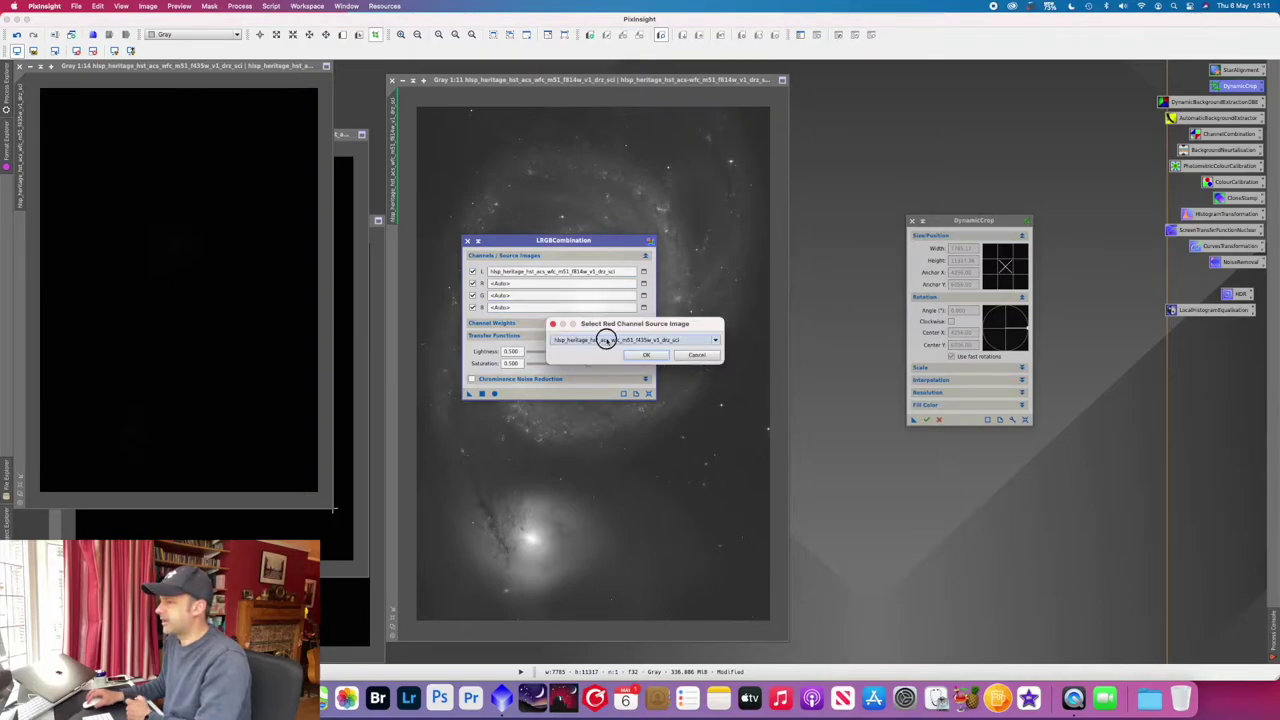
click(630, 340)
click(664, 374)
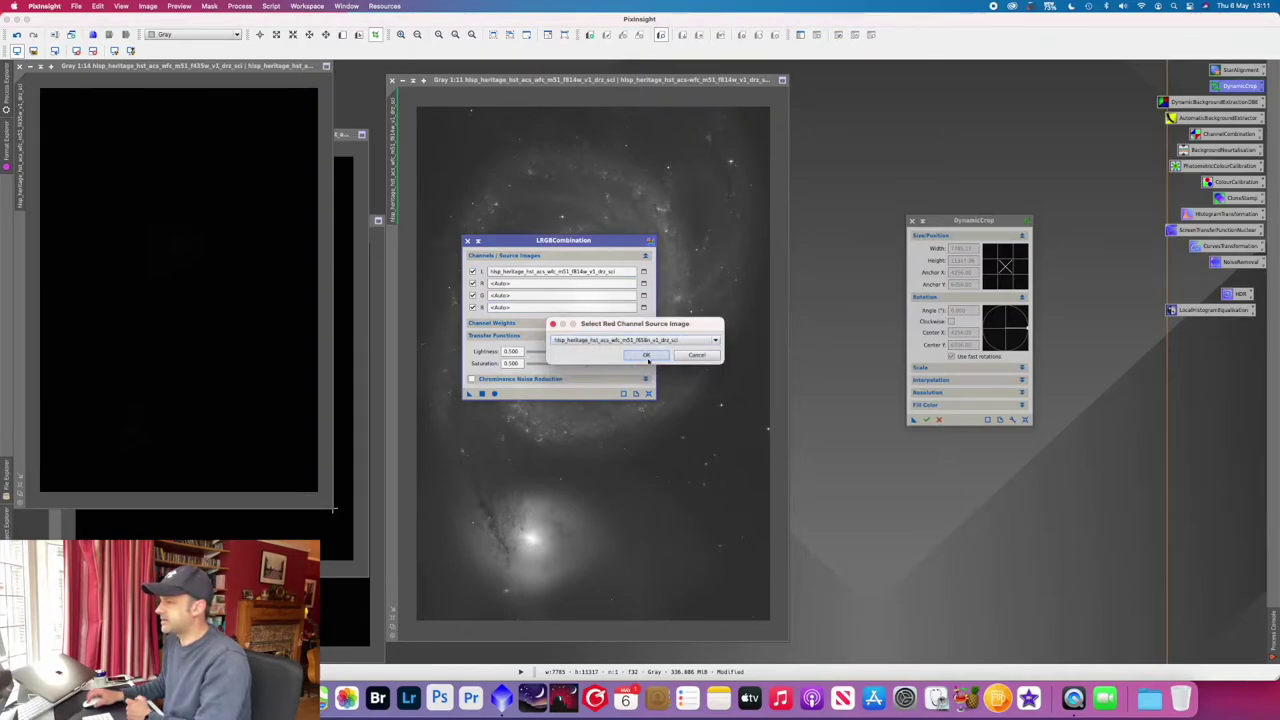
click(646, 355)
Step: Set f555w as green and f435w as blue, then combine into a colour image
click(644, 295)
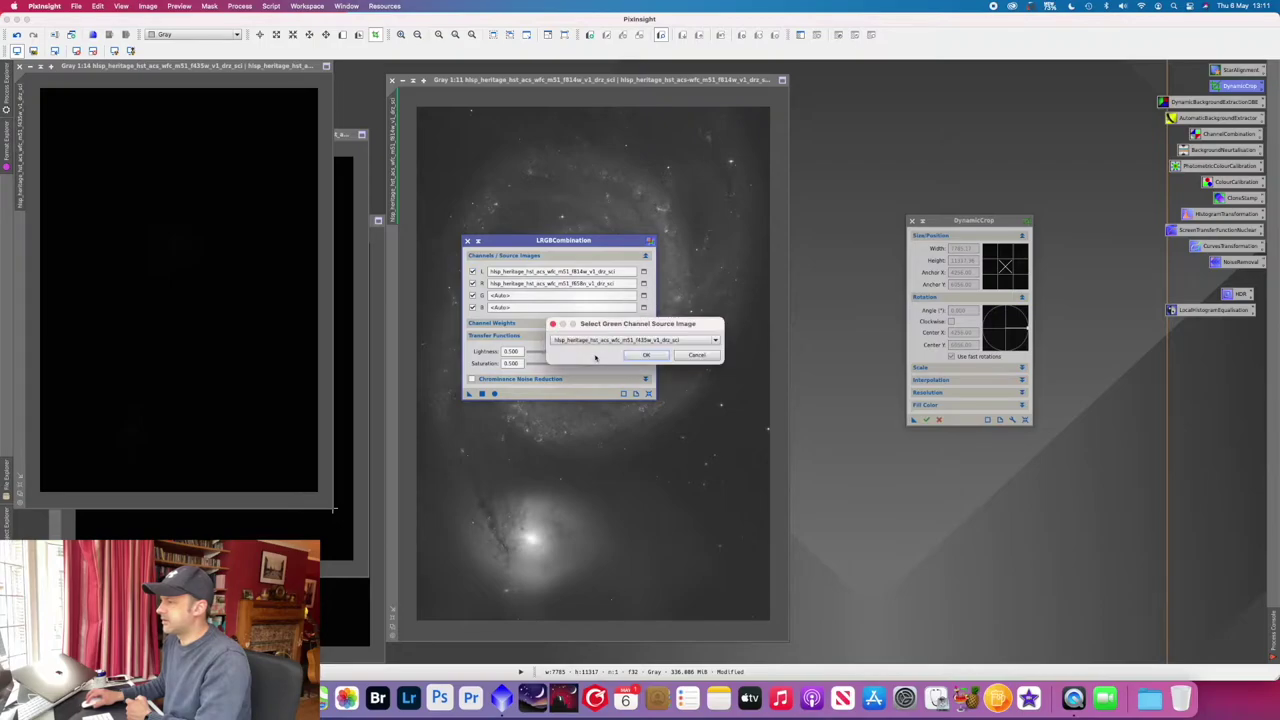
click(630, 340)
click(636, 357)
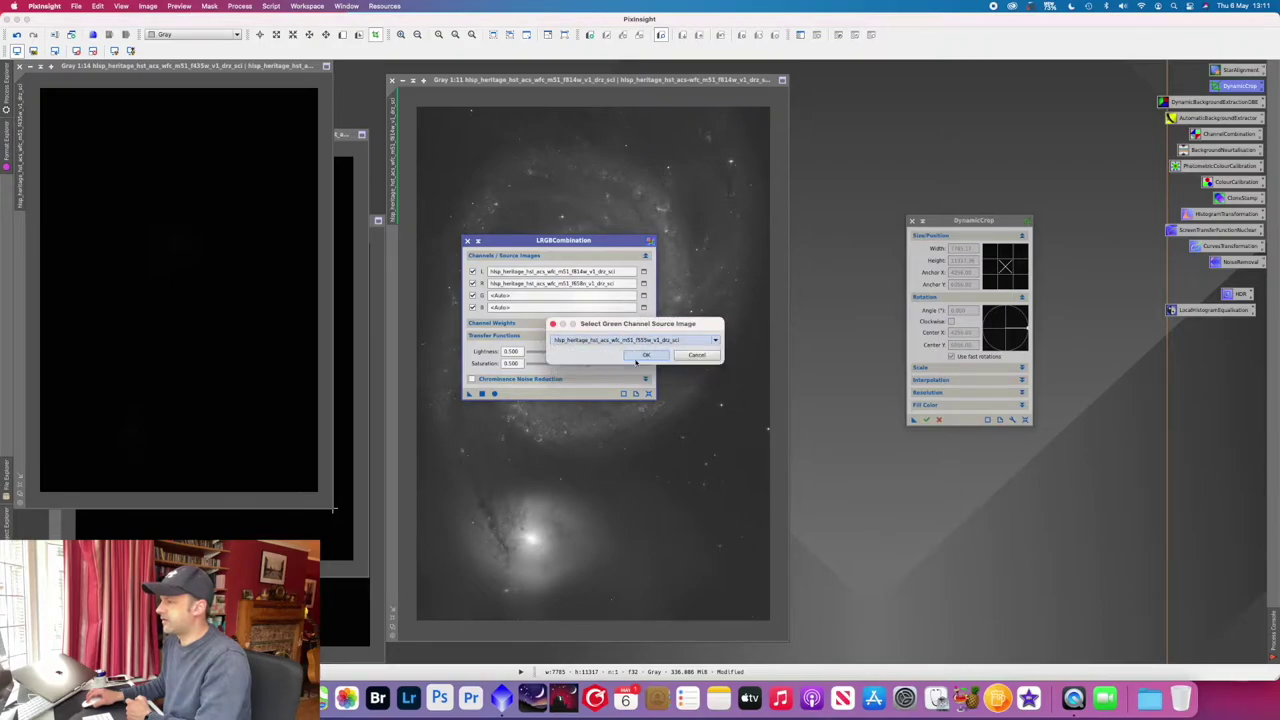
click(646, 356)
click(644, 308)
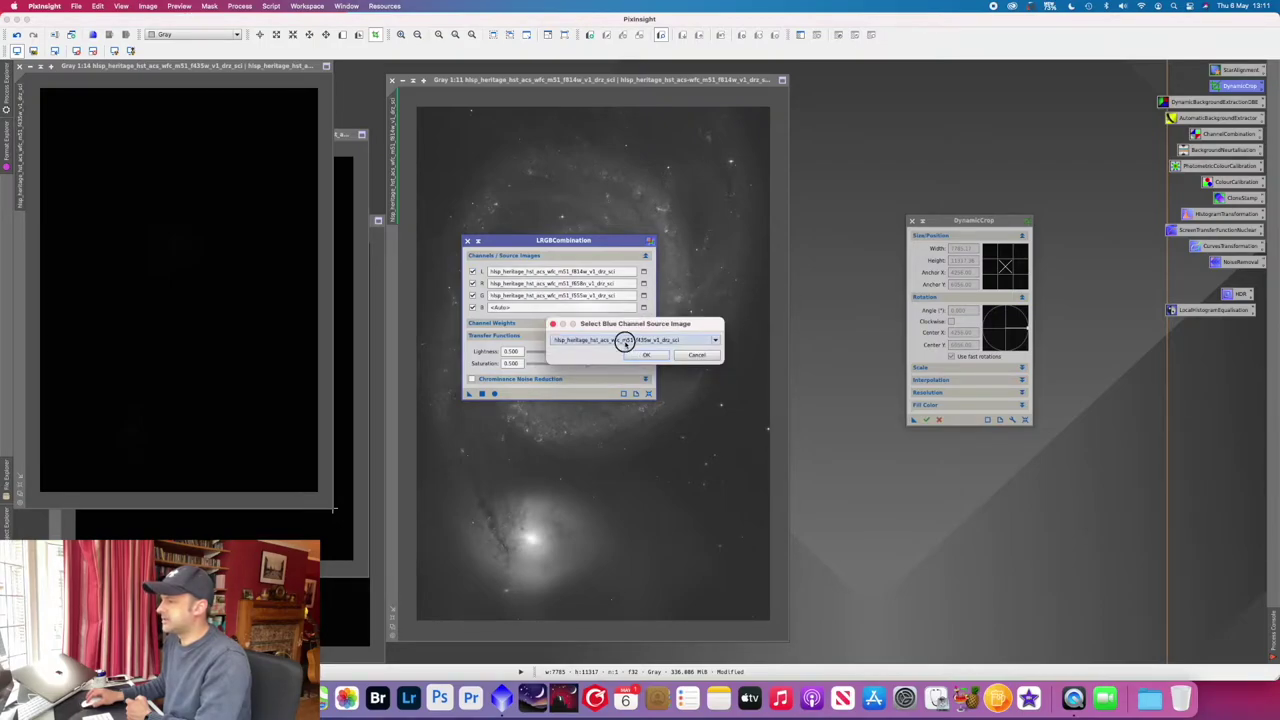
click(630, 341)
click(643, 350)
click(646, 356)
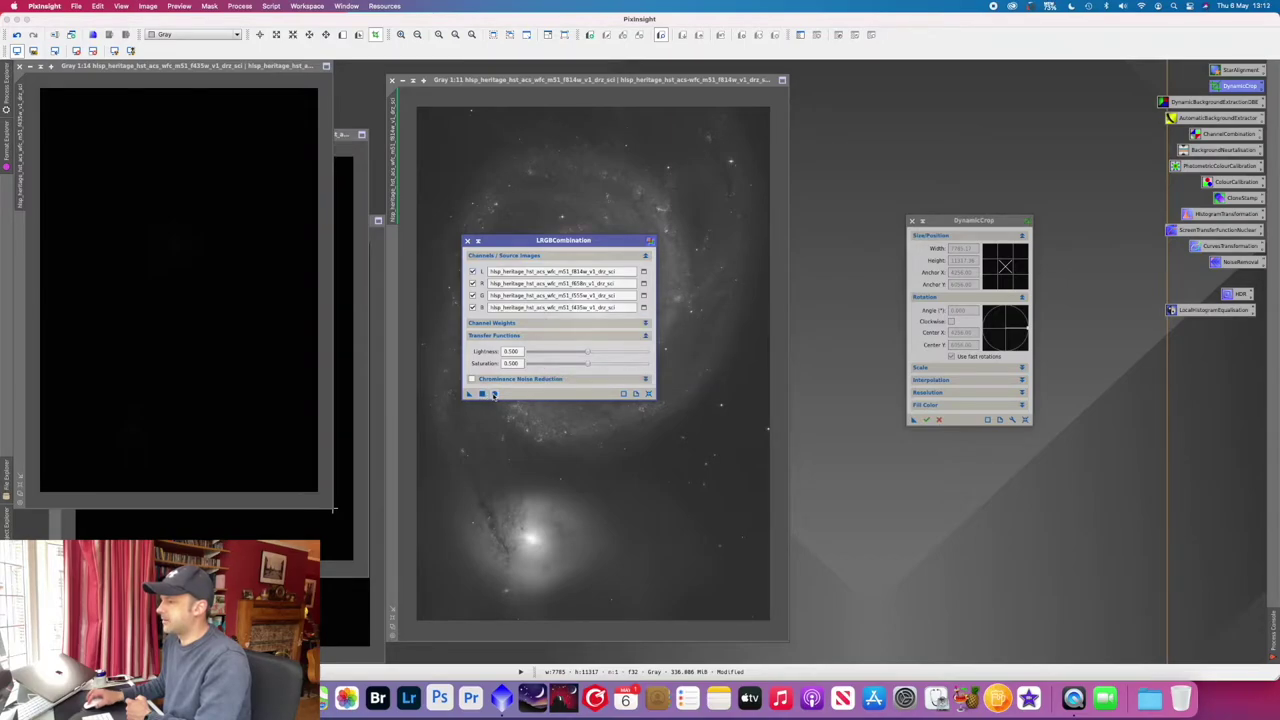
click(494, 394)
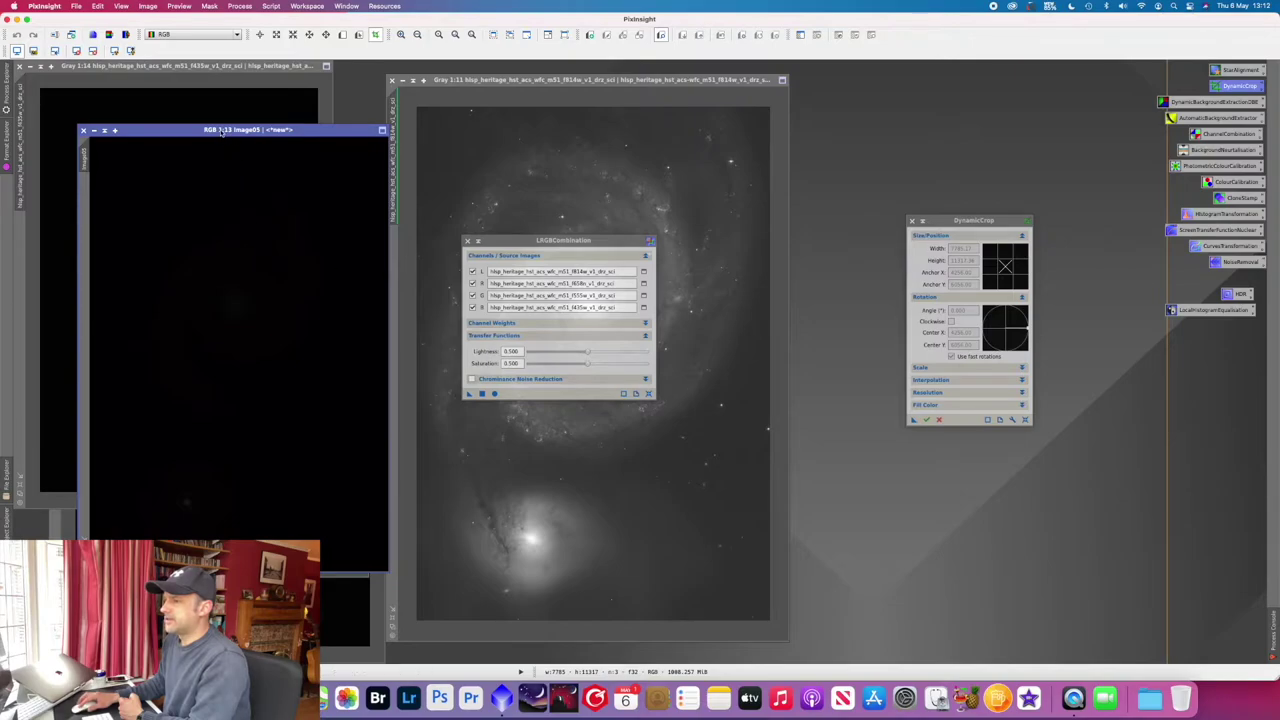
Step: Move the Image05 colour window to the centre and minimise the f814w and f435w windows
drag(220, 130, 242, 134)
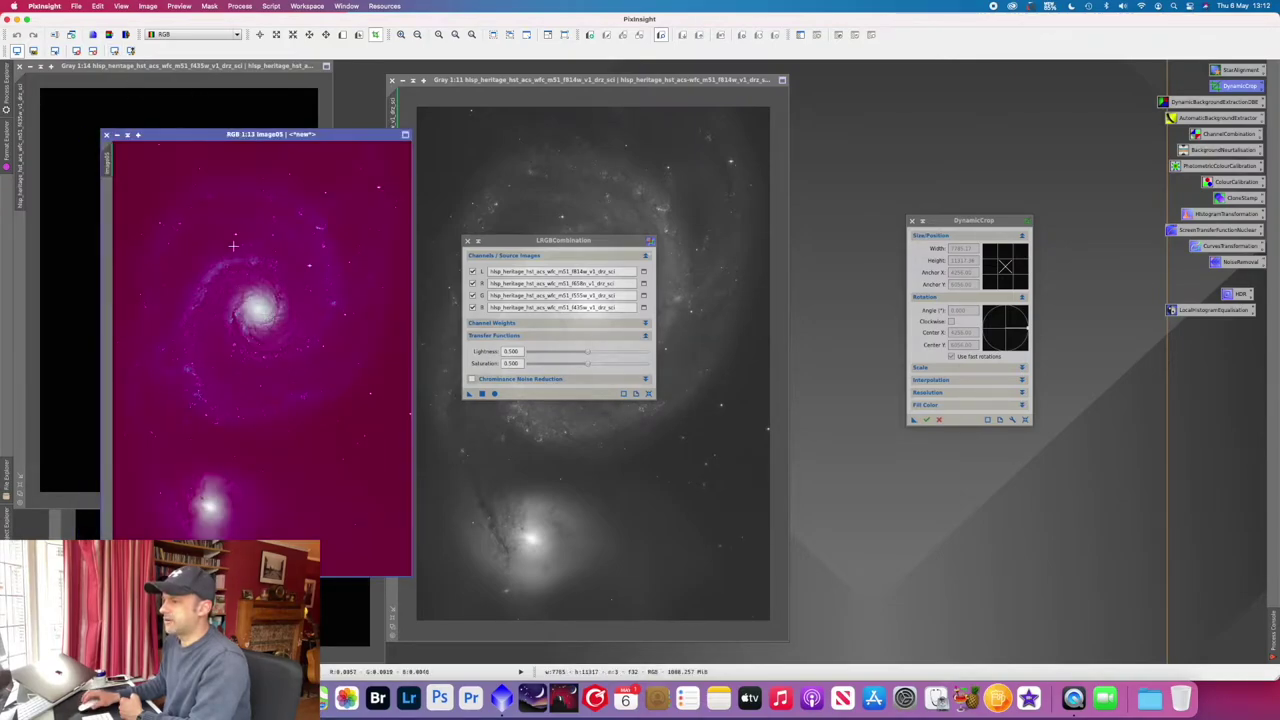
drag(251, 134, 641, 164)
click(413, 80)
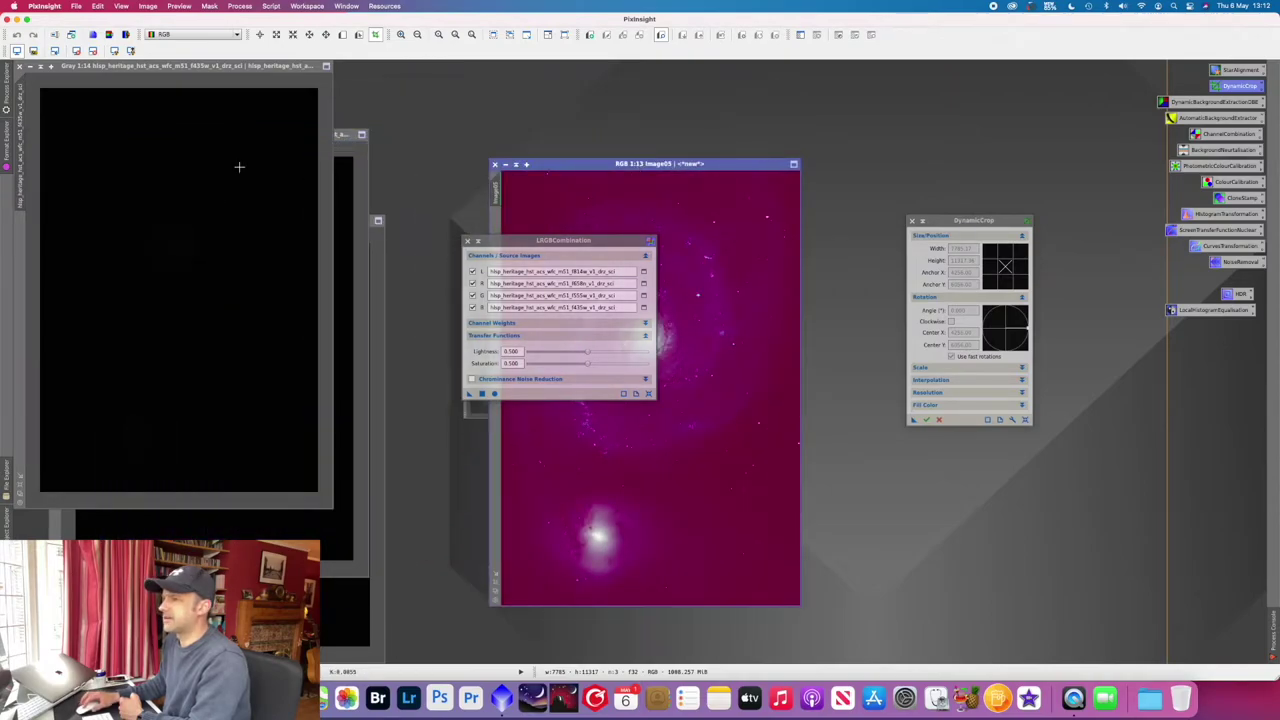
click(41, 65)
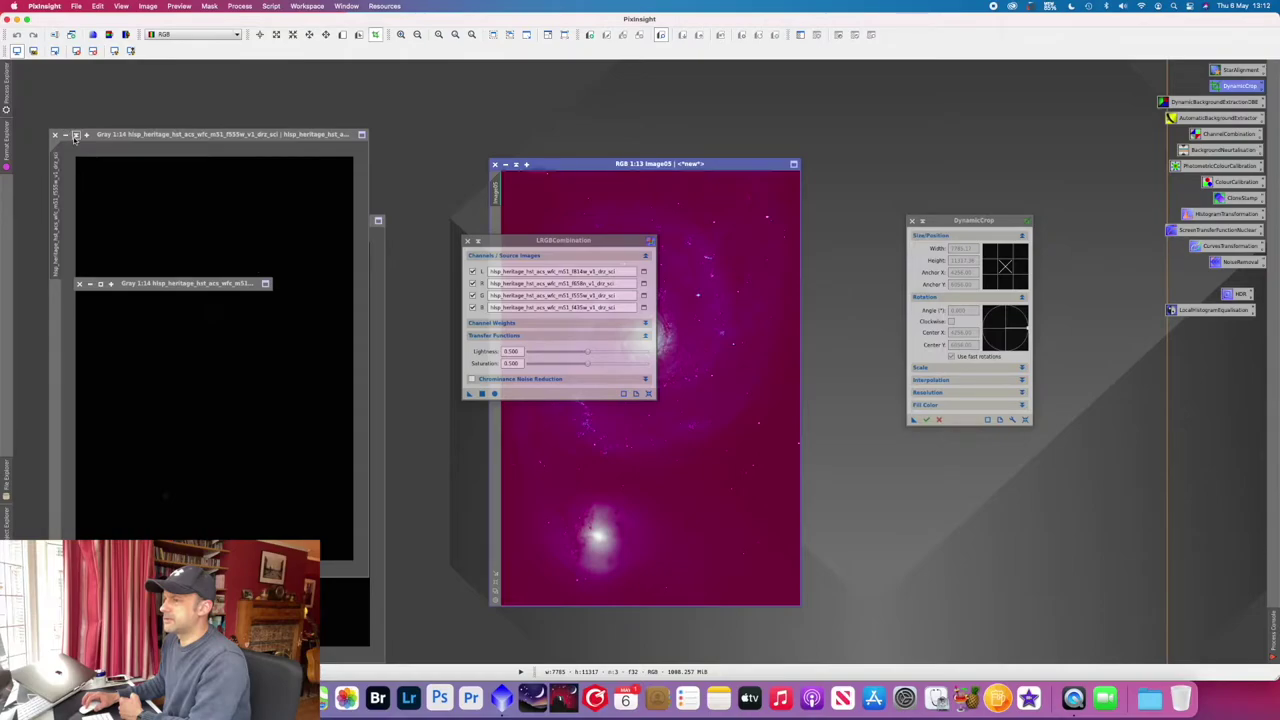
Step: Minimise the f555w and f658n windows and stack the minimised images at top-left
click(75, 135)
click(93, 222)
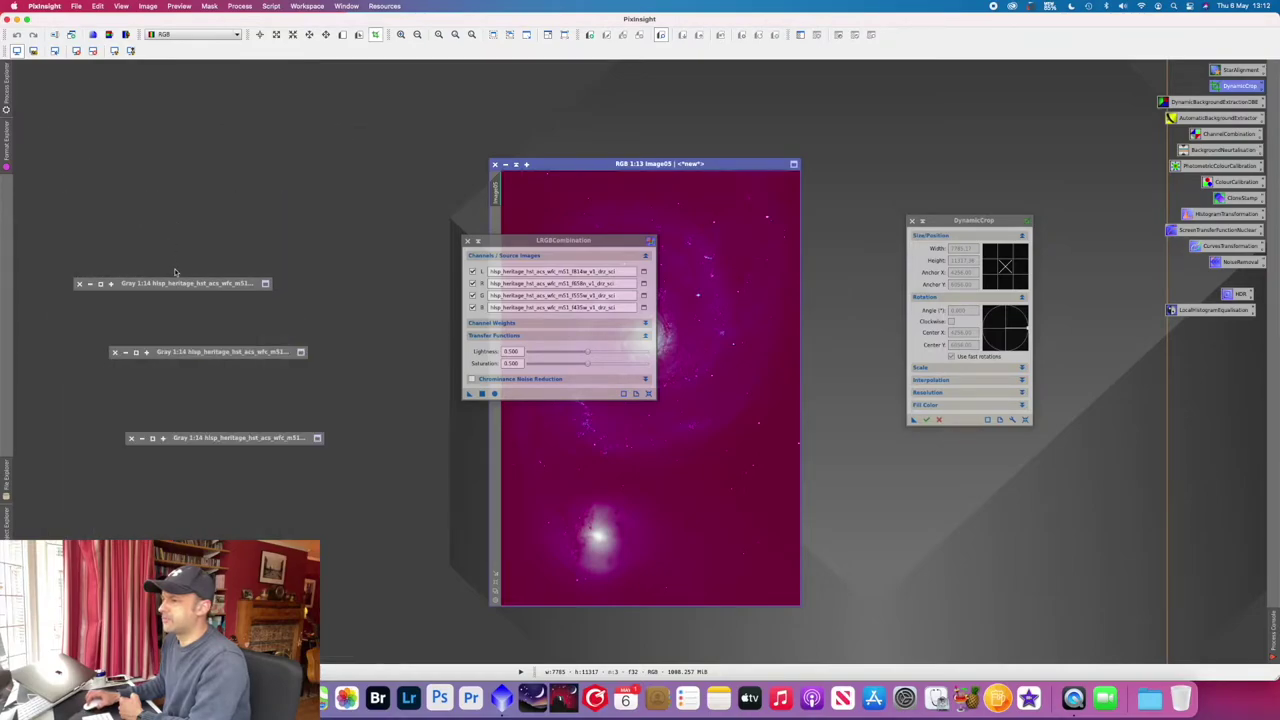
drag(183, 283, 144, 83)
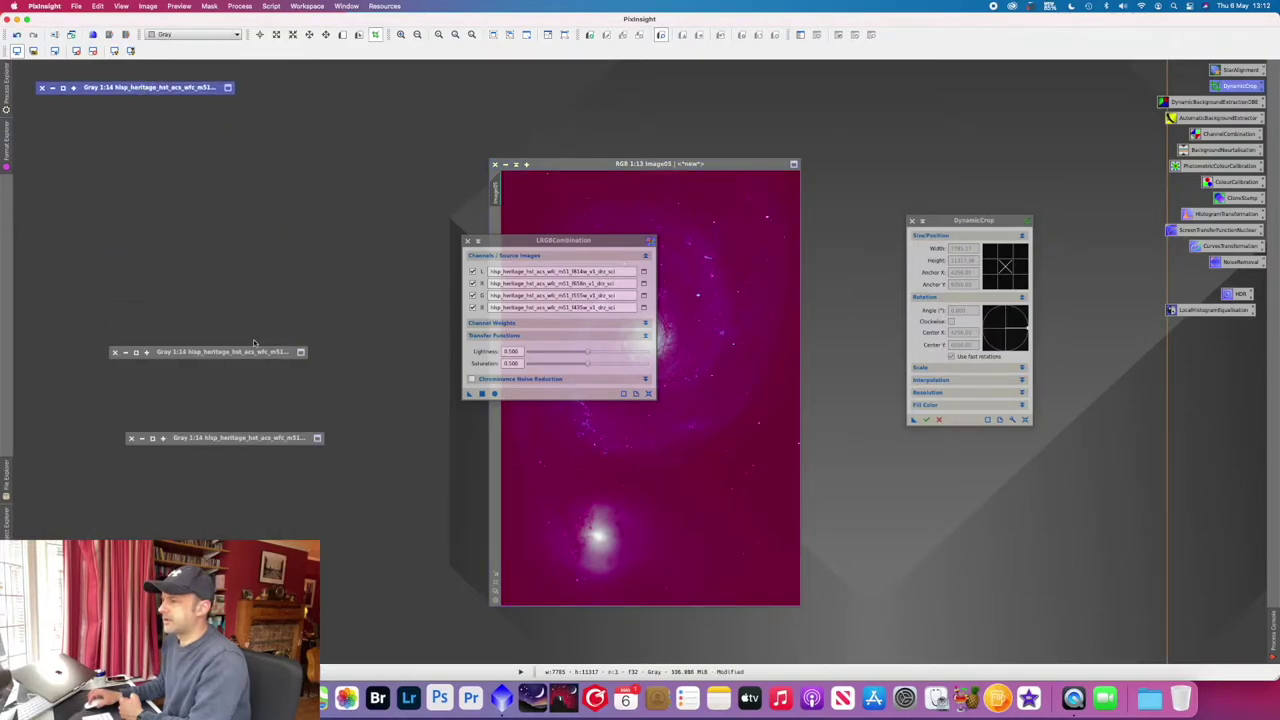
drag(237, 357, 164, 117)
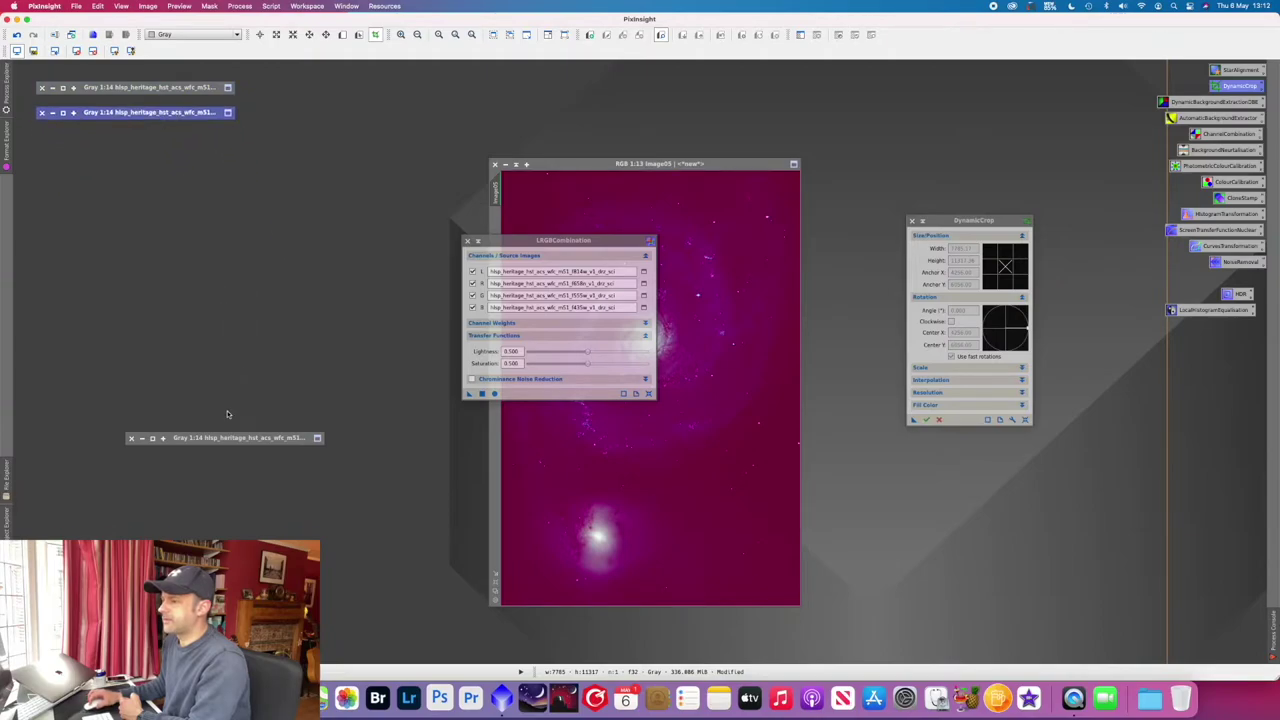
drag(229, 438, 139, 135)
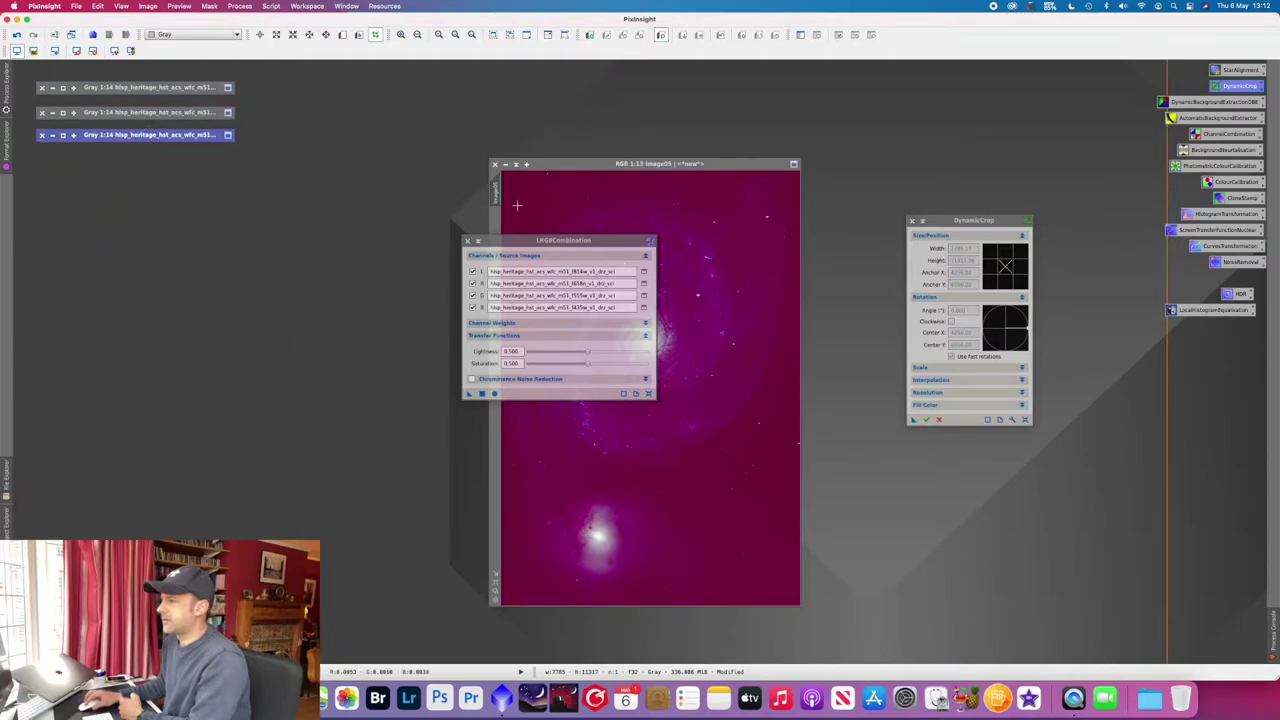
Step: Close LRGBCombination and DynamicCrop, and enlarge the Image05 window near the top
click(477, 241)
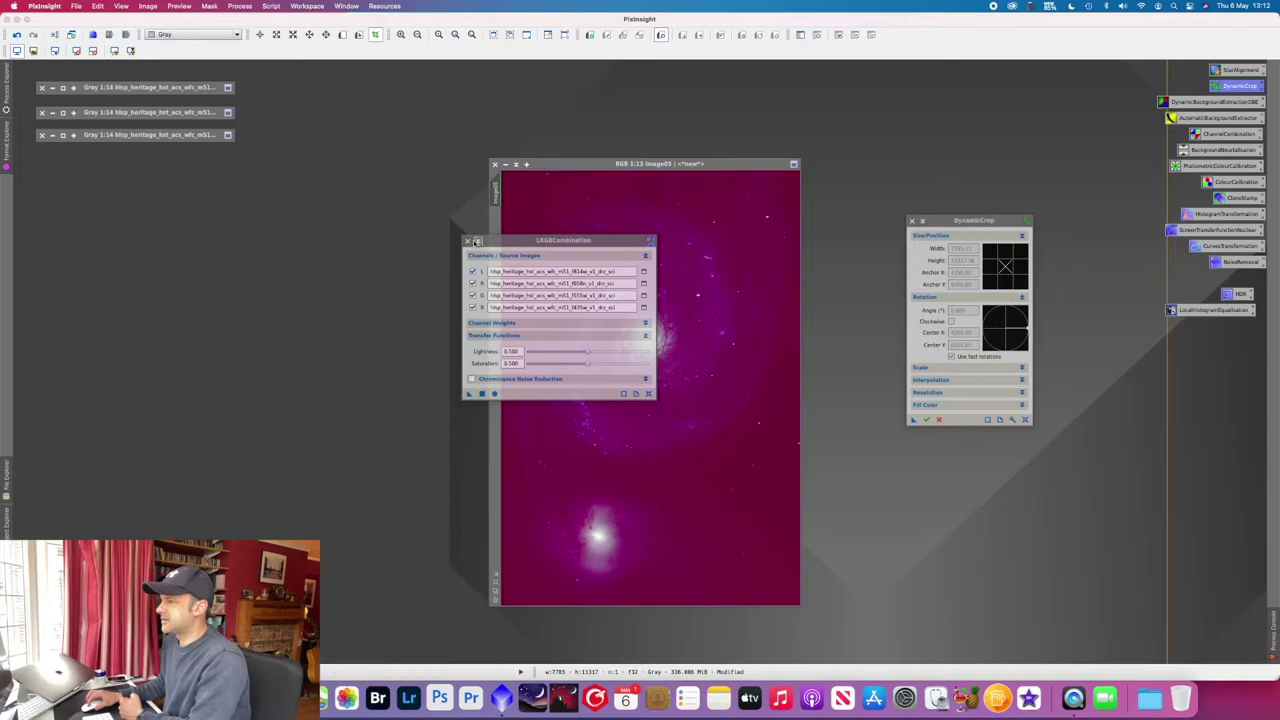
click(477, 241)
drag(594, 163, 470, 133)
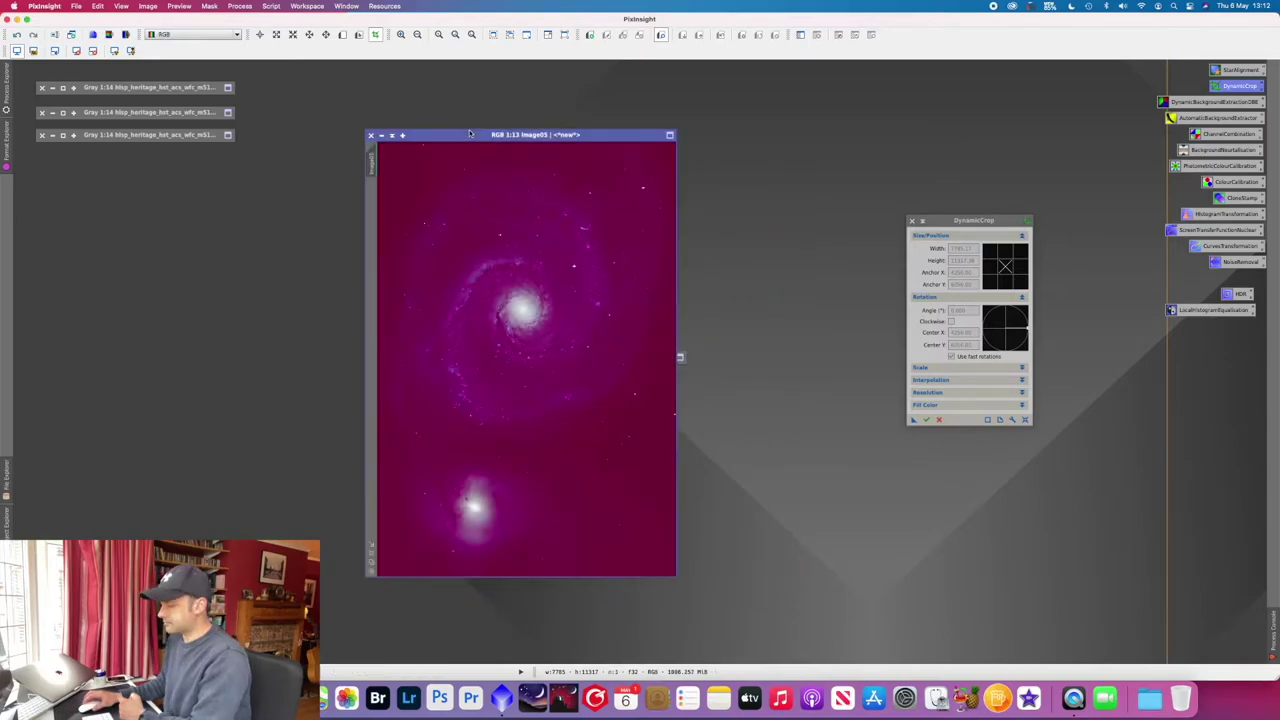
double_click(470, 133)
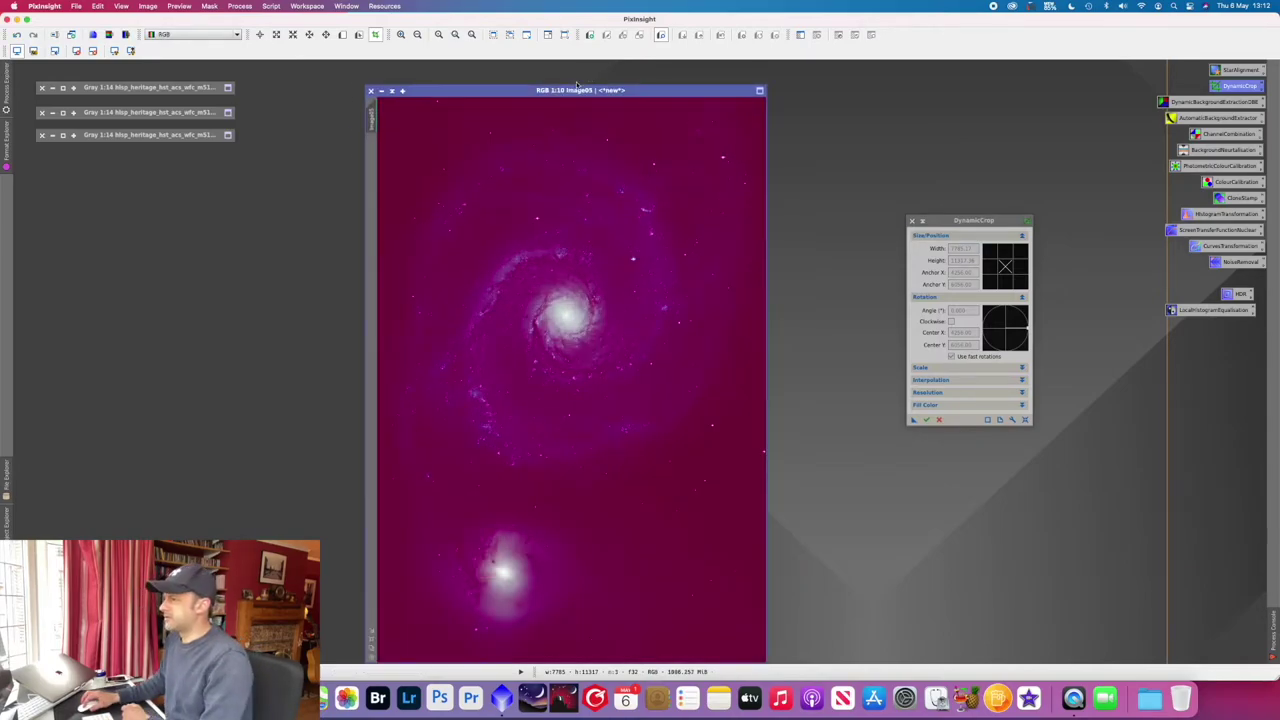
drag(576, 88, 571, 63)
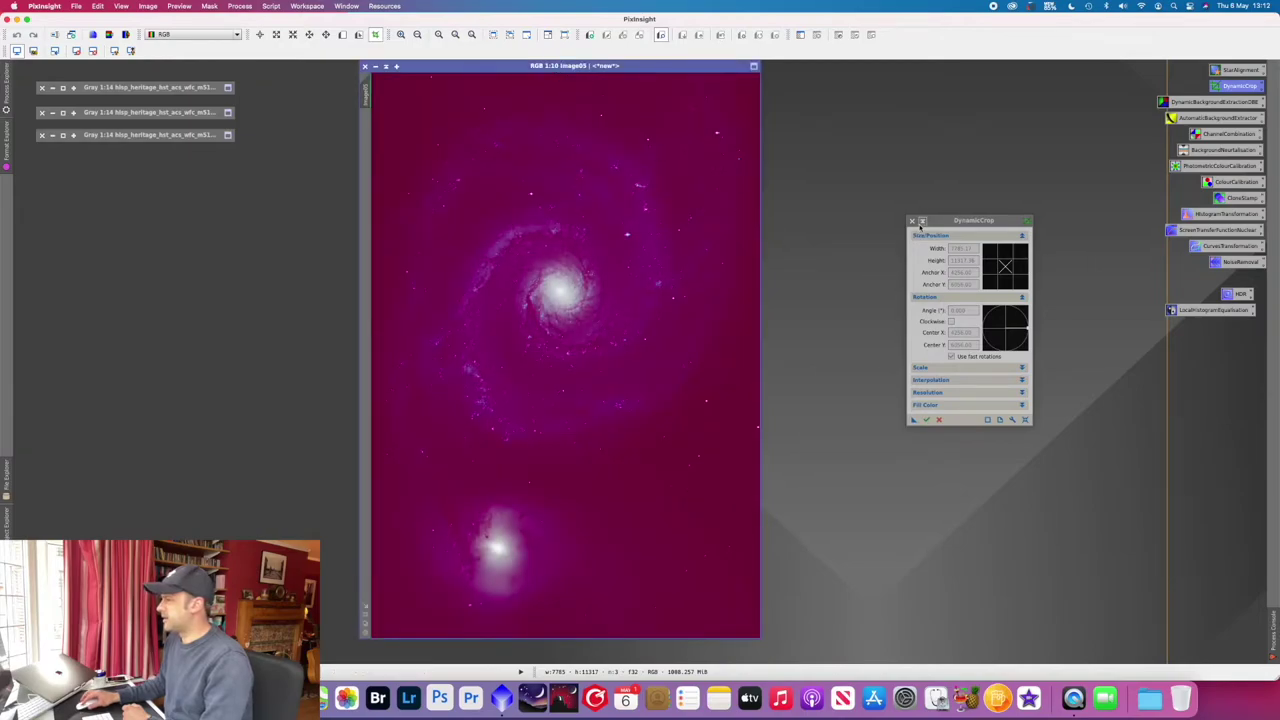
click(912, 221)
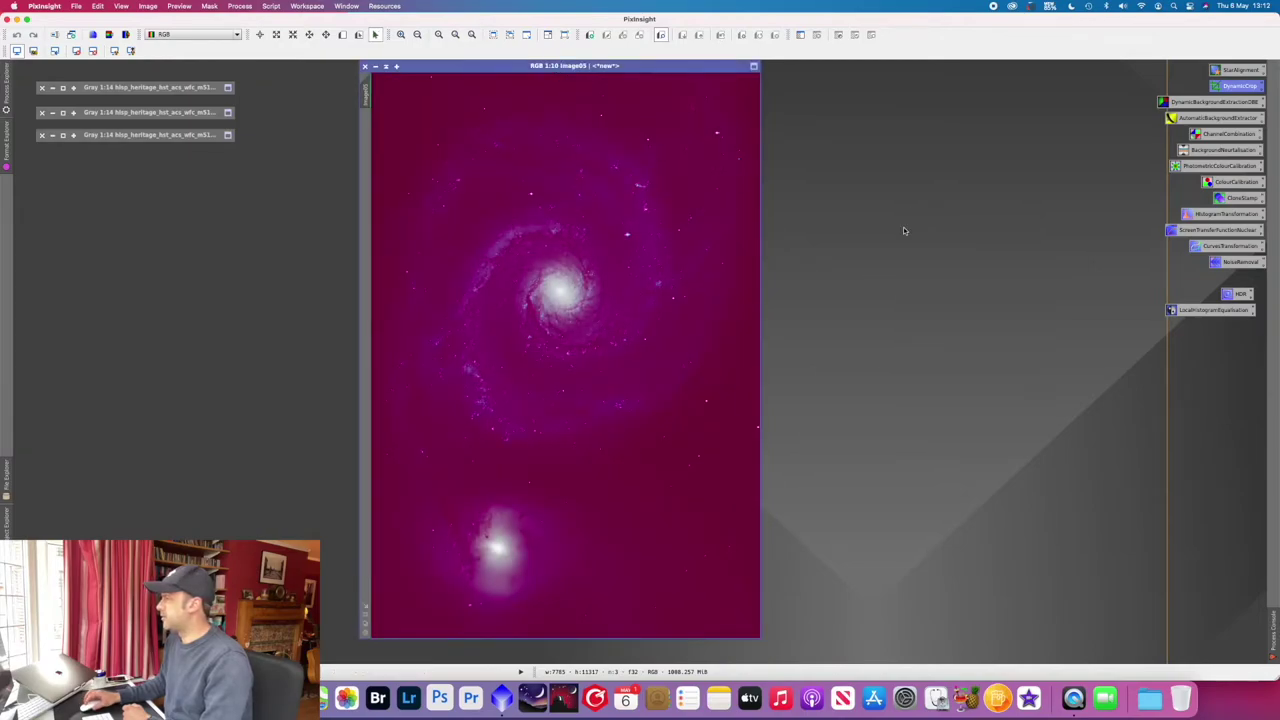
Step: Run BackgroundNeutralization on Image05 using Image05 itself as the background reference
double_click(1219, 150)
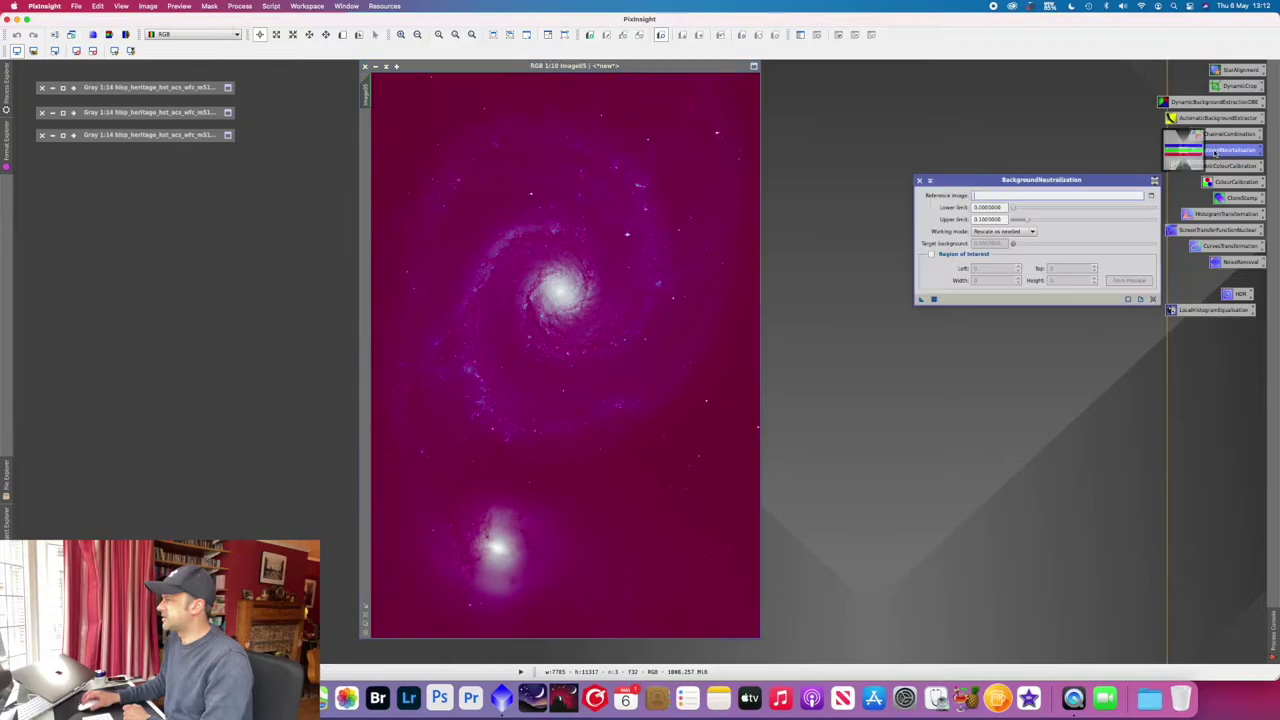
click(1151, 195)
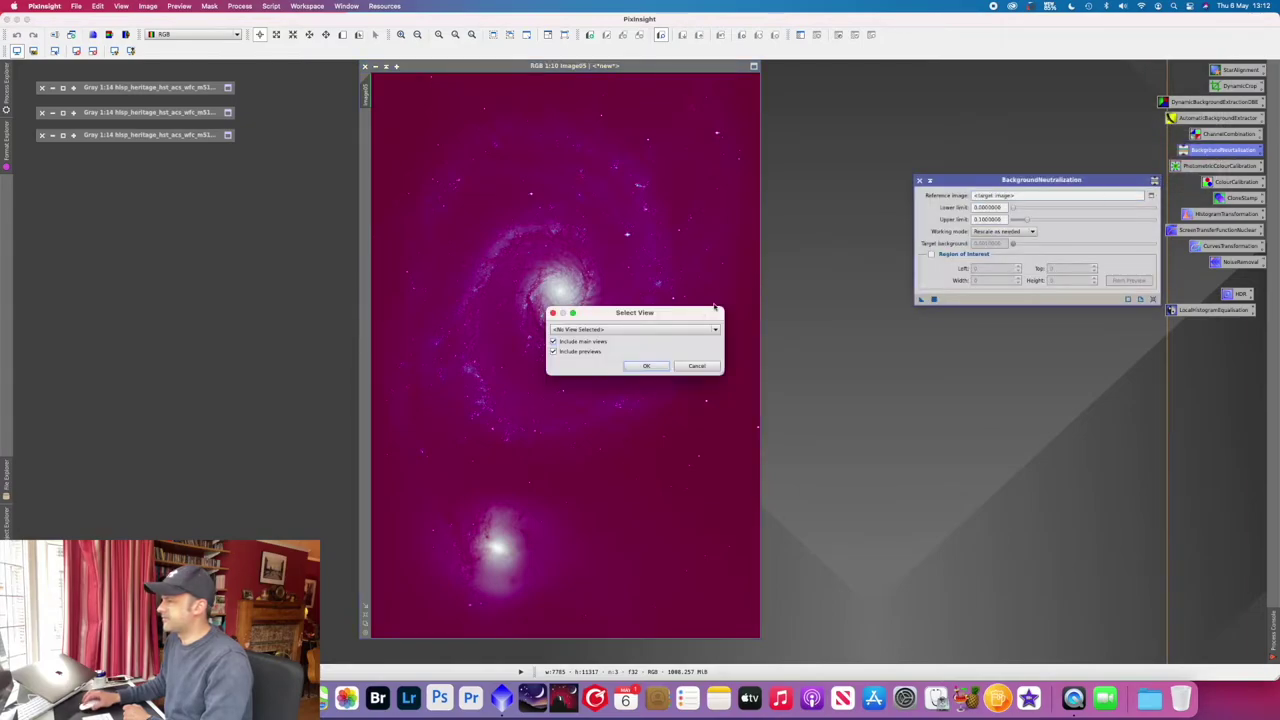
click(638, 328)
click(590, 345)
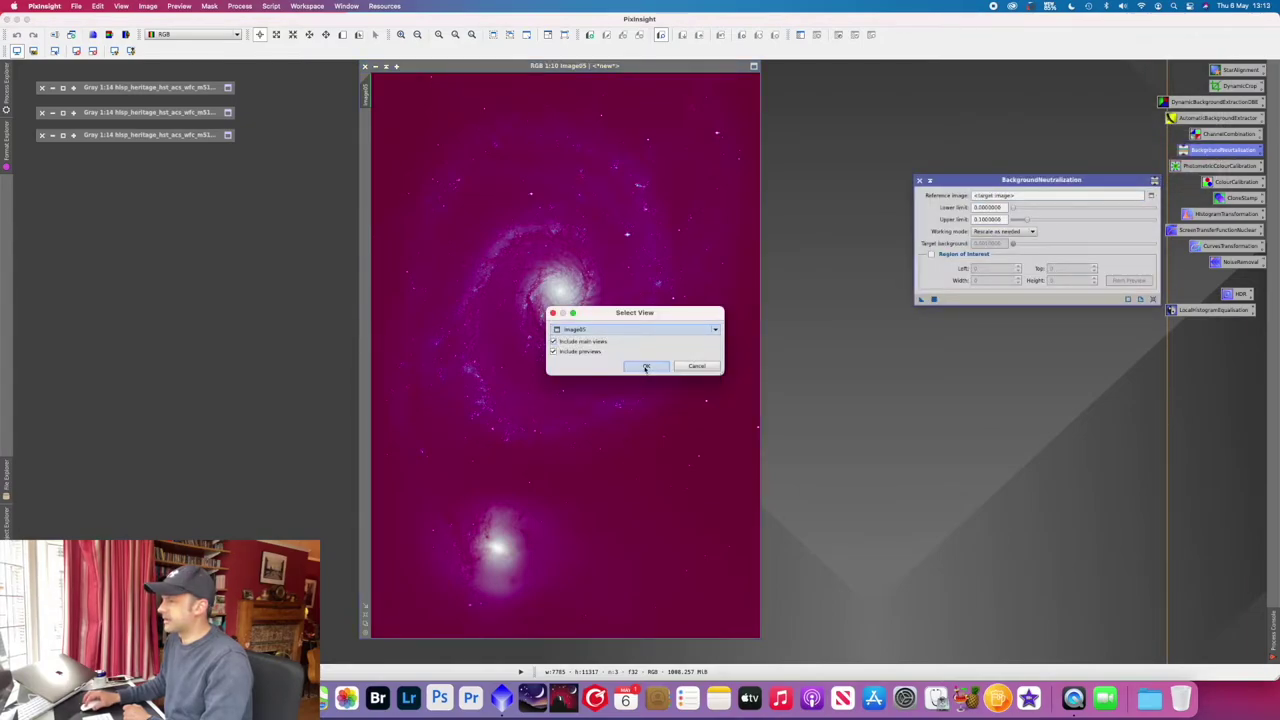
click(646, 366)
drag(921, 302, 622, 322)
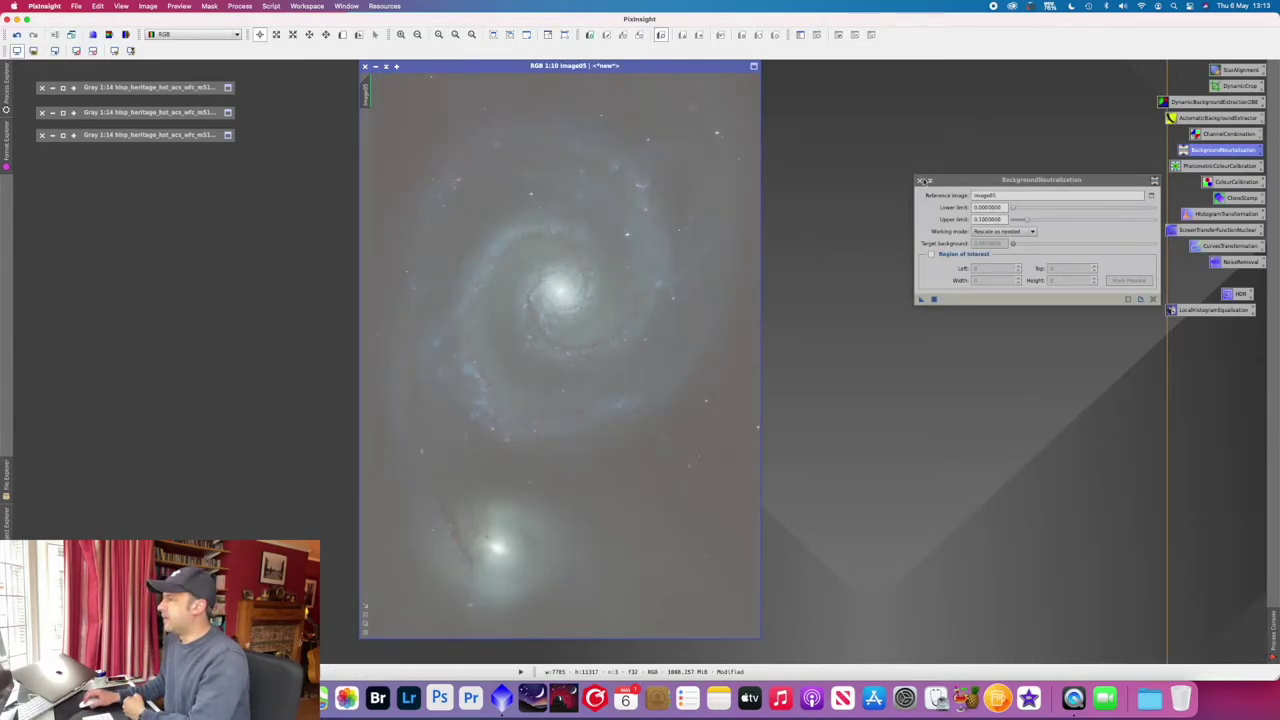
Step: Re-apply the automatic STF screen stretch and close BackgroundNeutralization
click(114, 50)
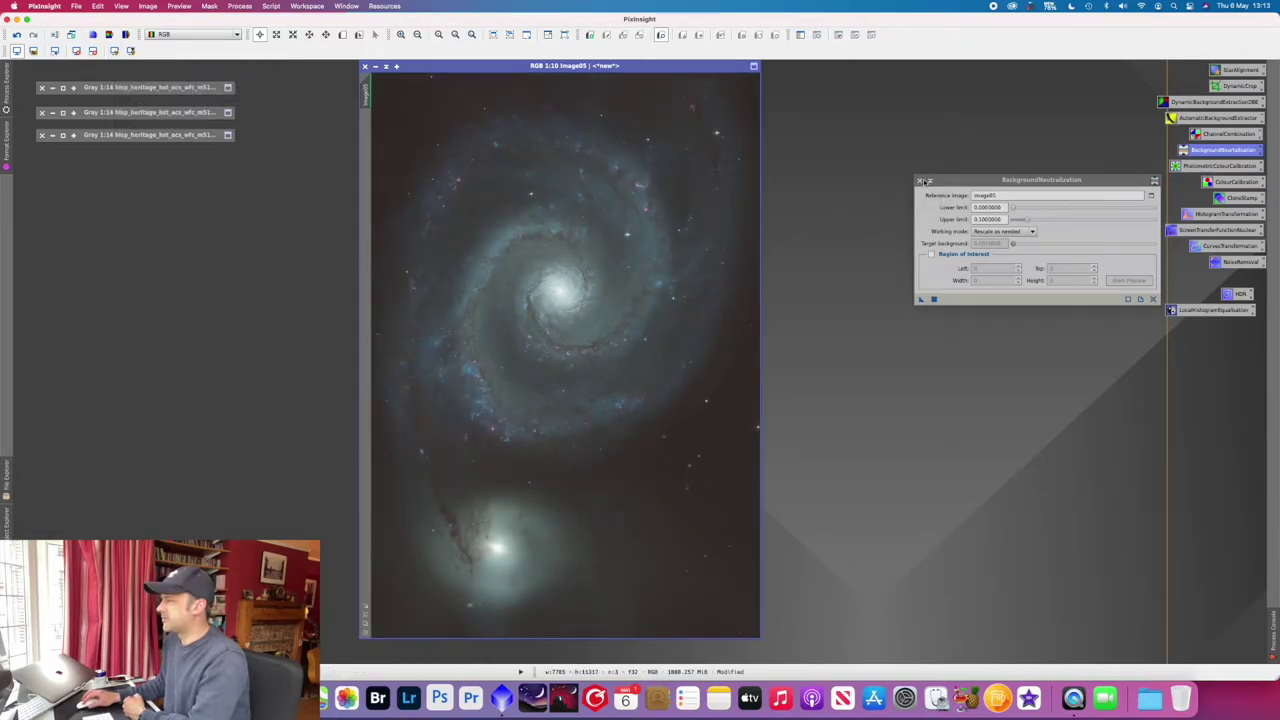
click(921, 181)
click(240, 6)
mouse_move(262, 20)
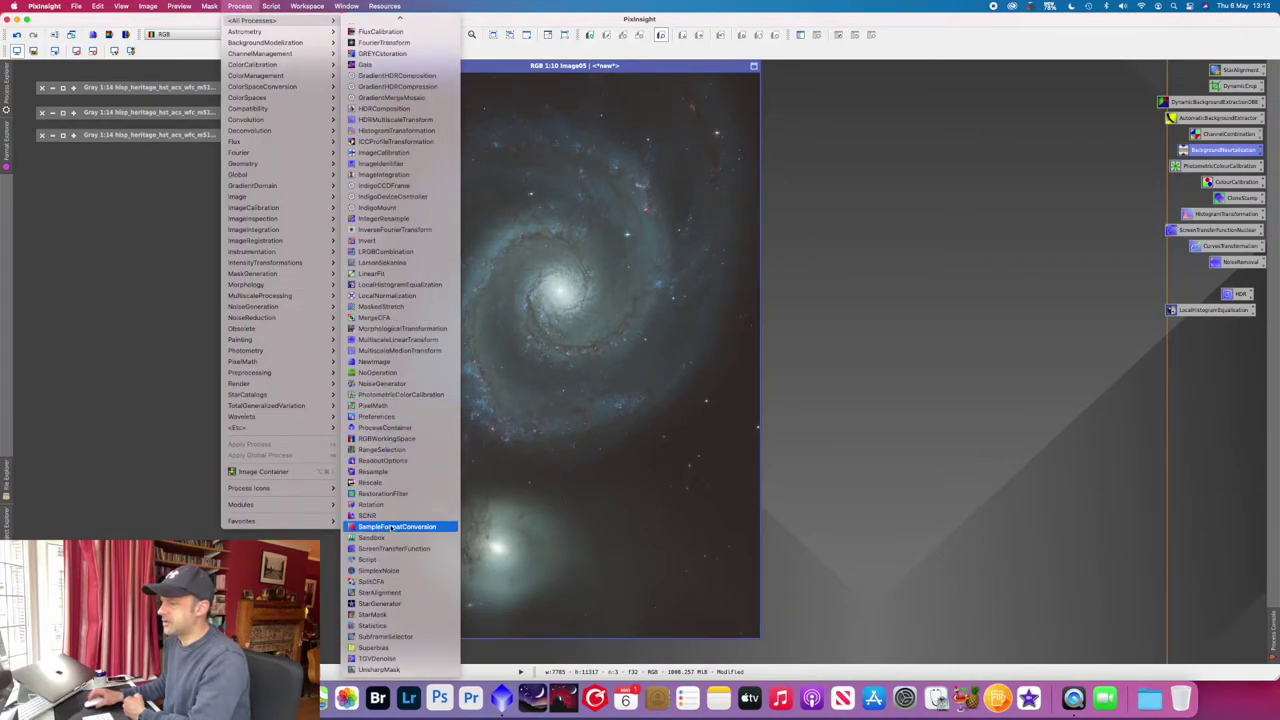
Step: Rotate Image05 by 90° to landscape with Rotation, then fit the window to the image
click(372, 504)
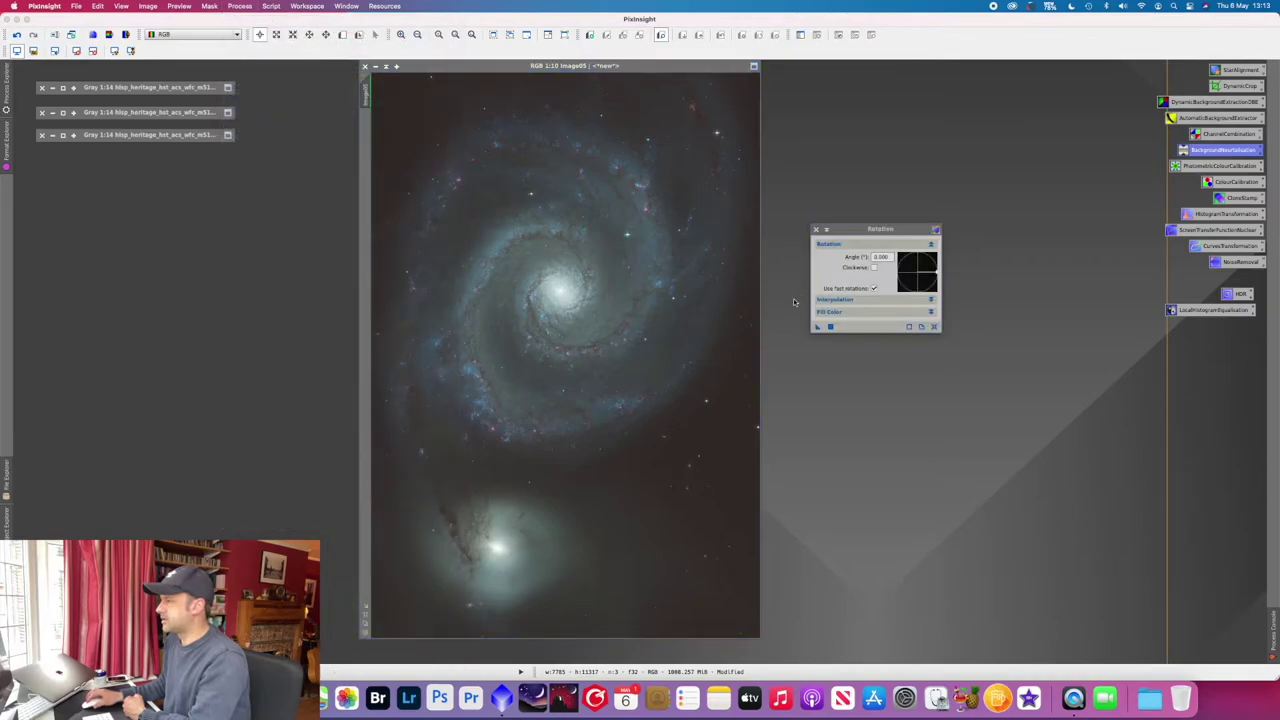
drag(934, 276, 918, 256)
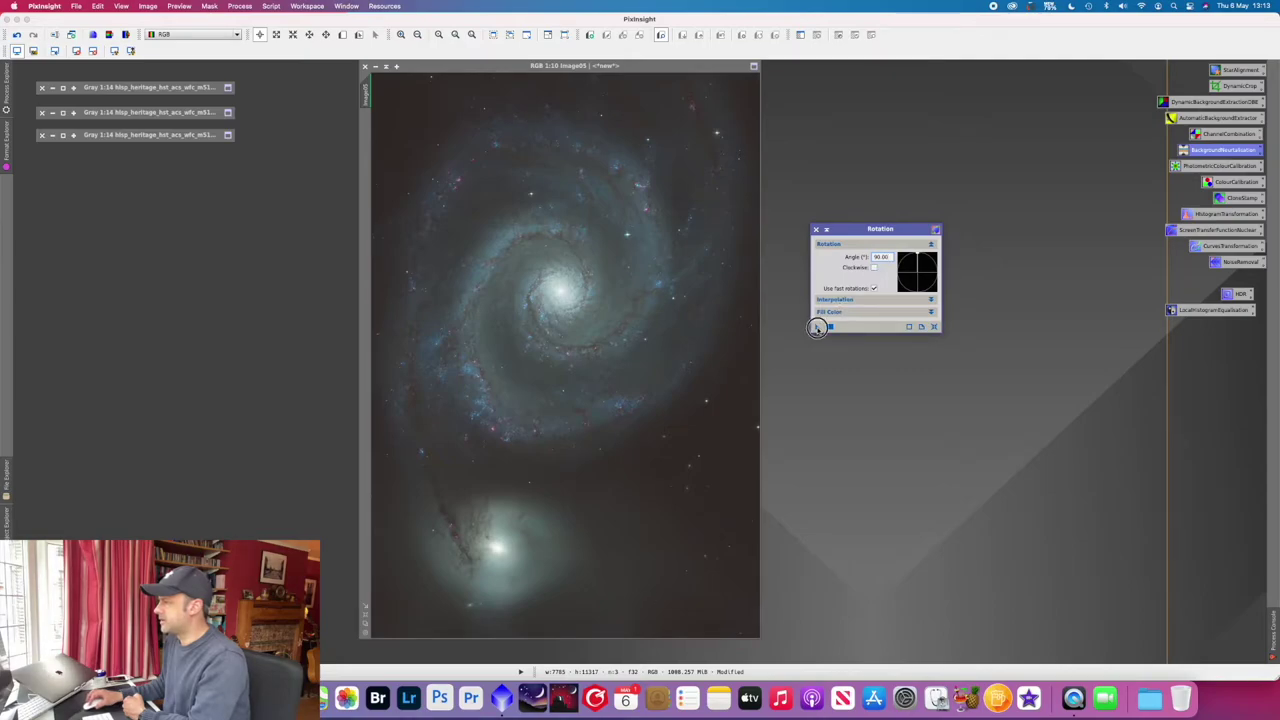
drag(818, 327, 559, 299)
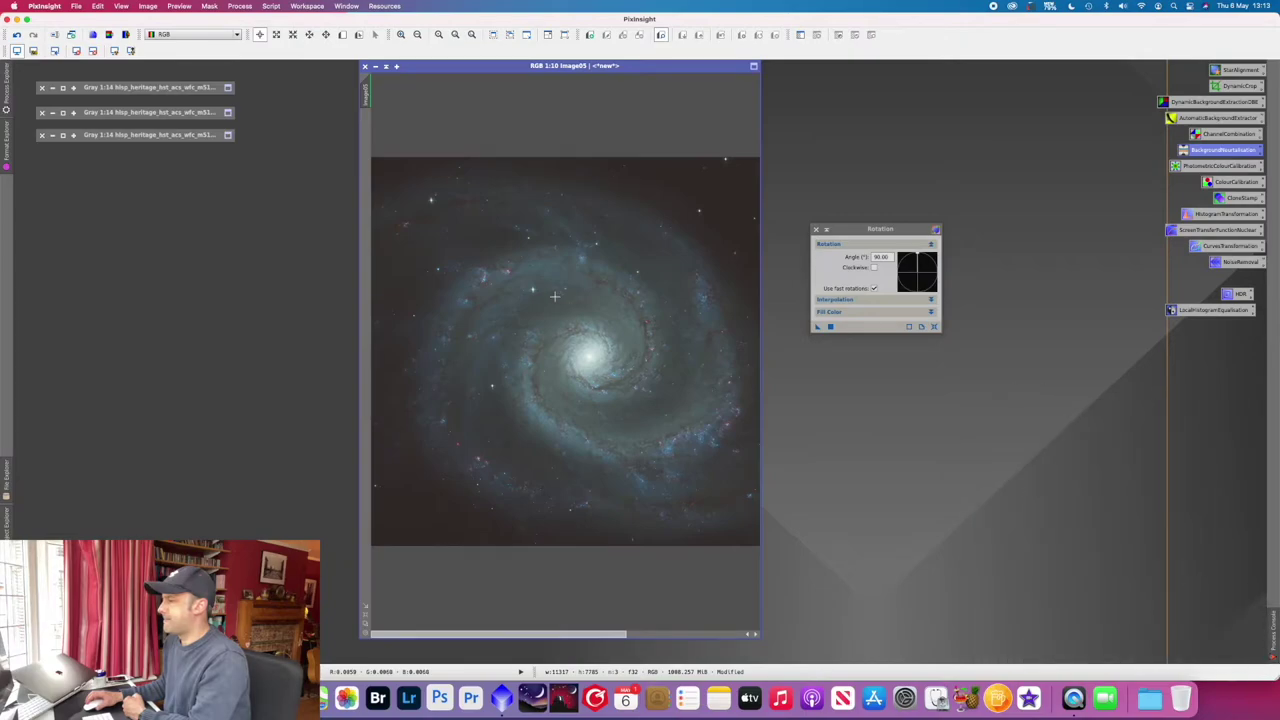
key(super+shift+z)
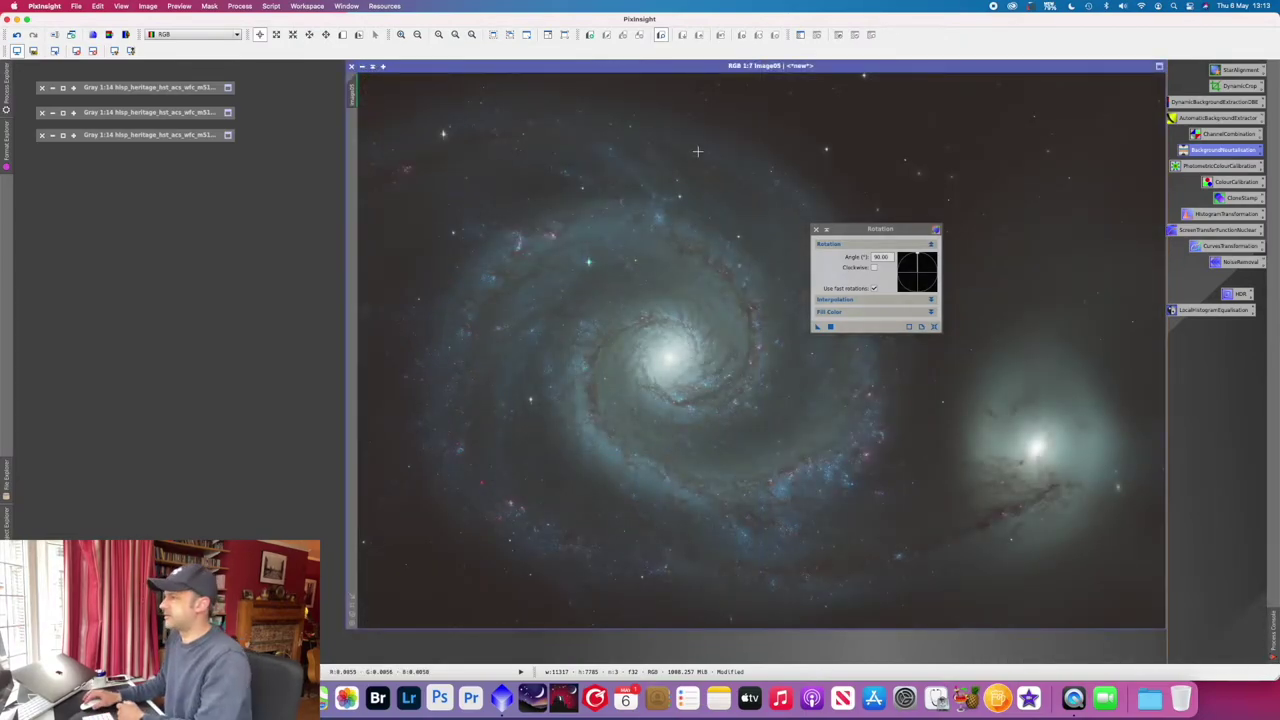
drag(666, 65, 547, 77)
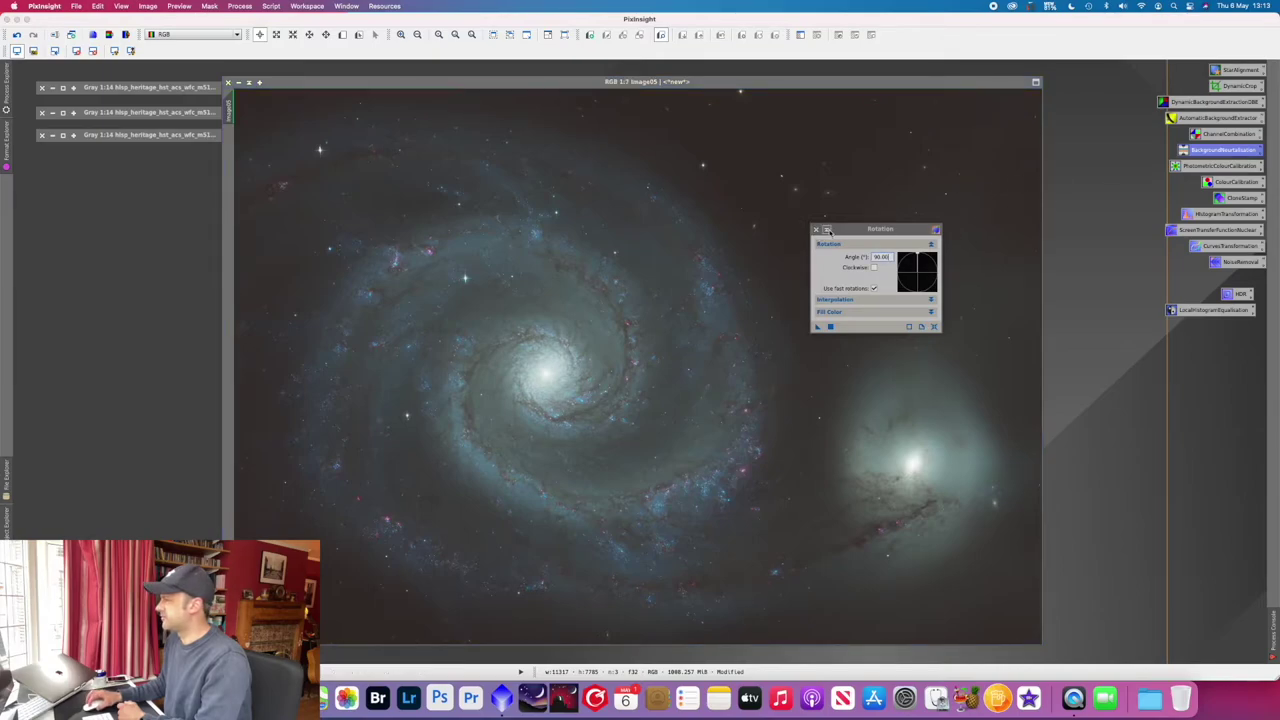
Step: Close Rotation, open ColorCalibration and set a galaxy-core Preview01 as the white reference
click(816, 231)
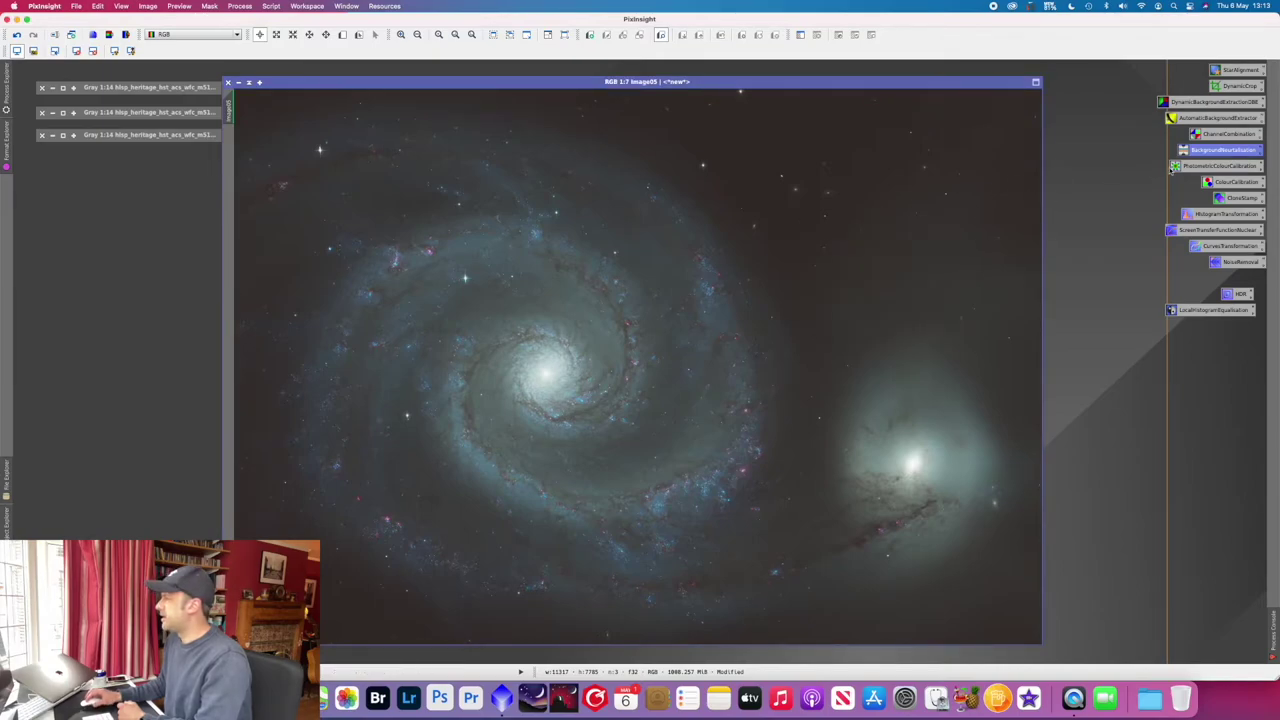
double_click(1233, 183)
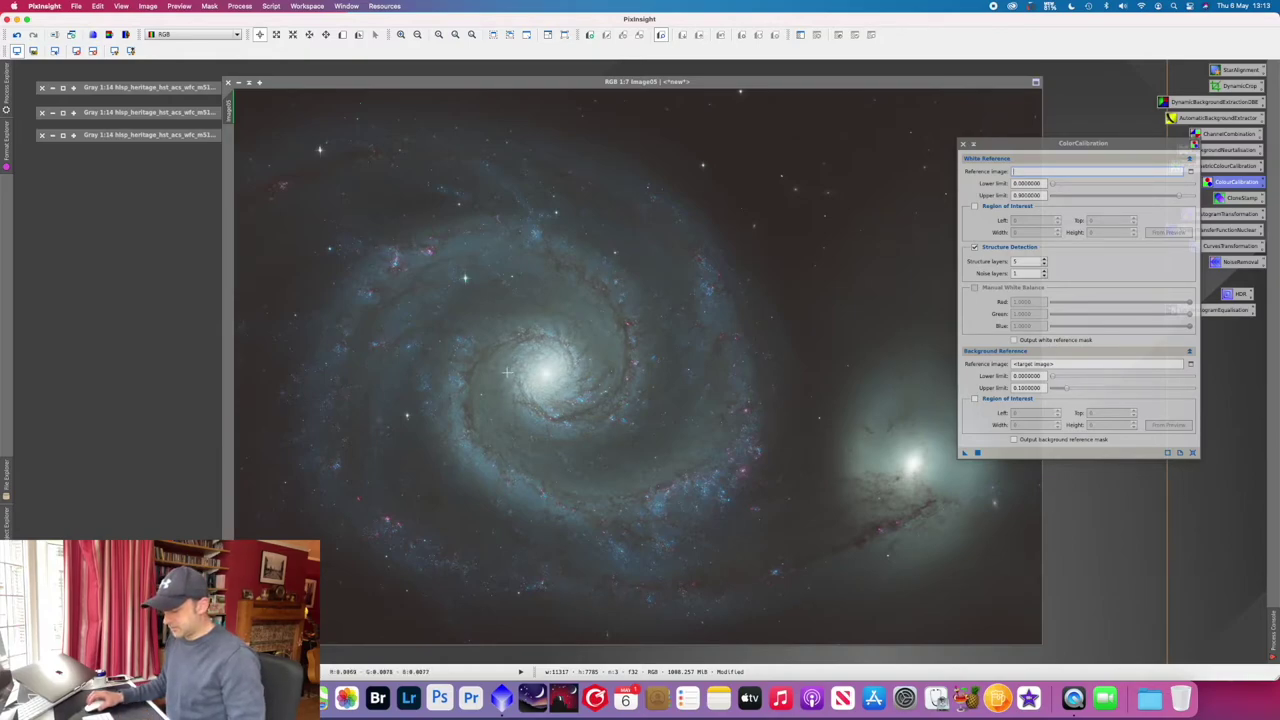
key(alt+n)
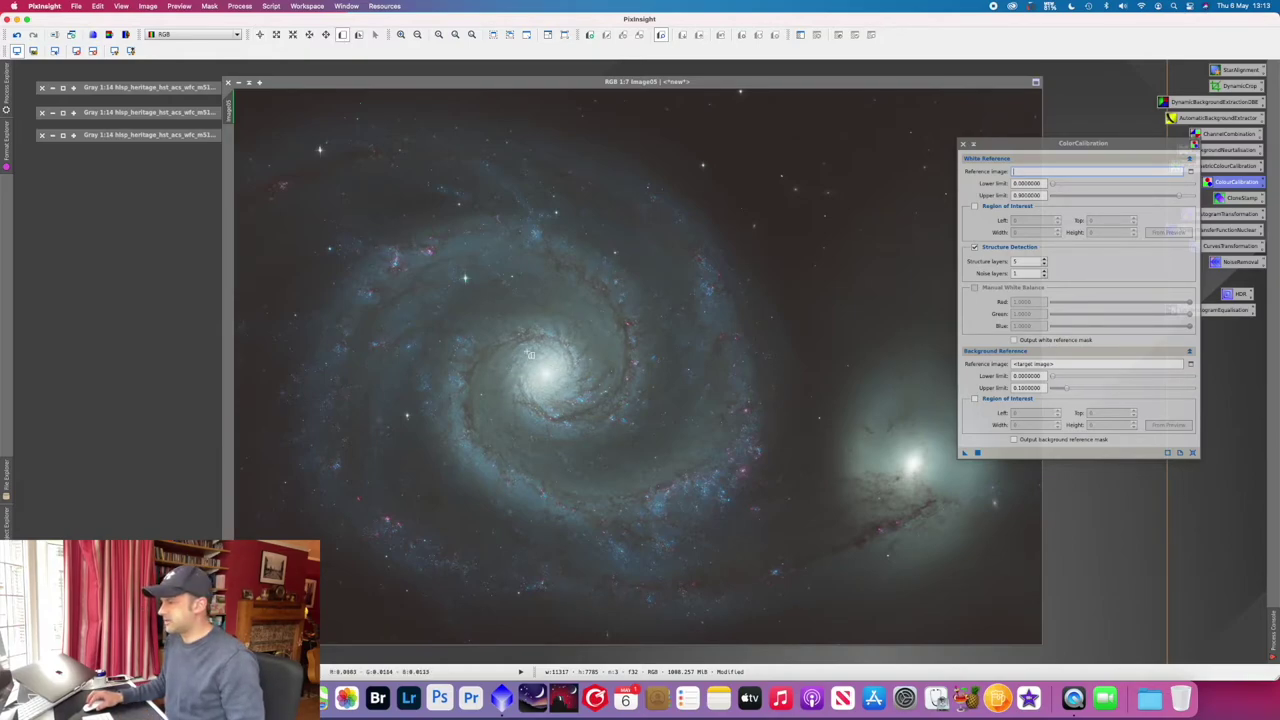
drag(531, 354, 564, 396)
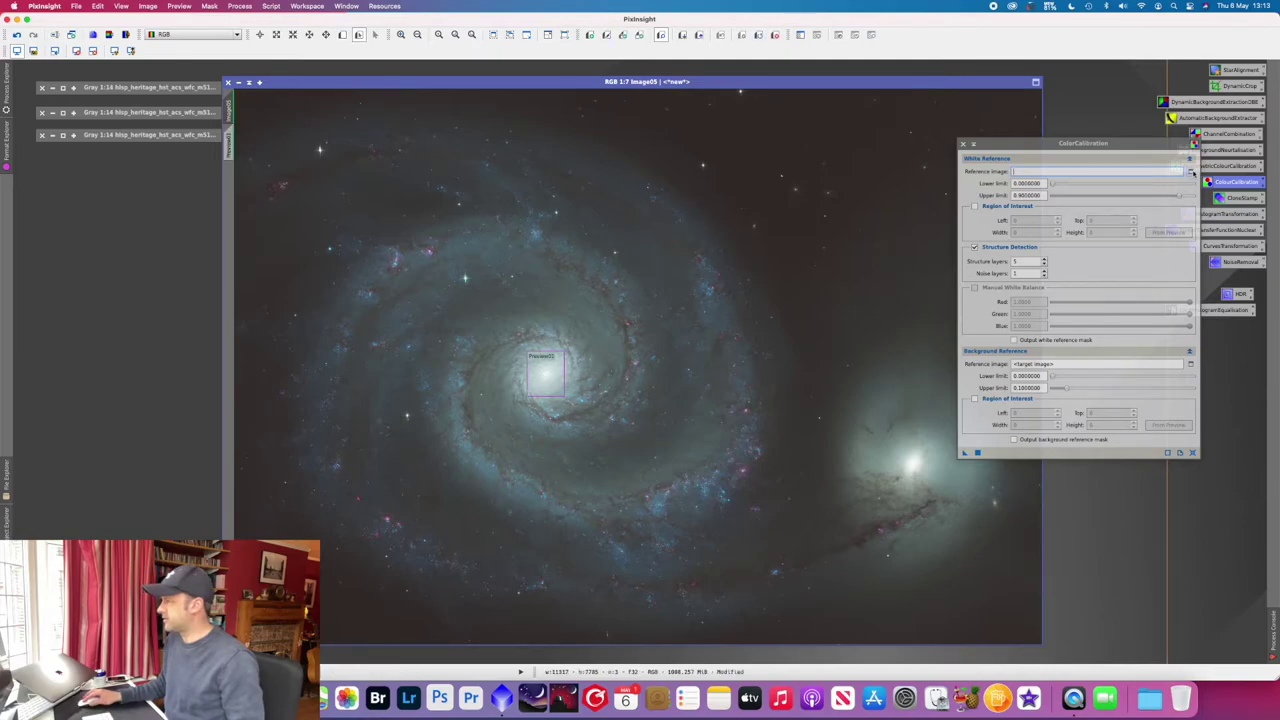
click(1192, 172)
click(632, 329)
click(638, 373)
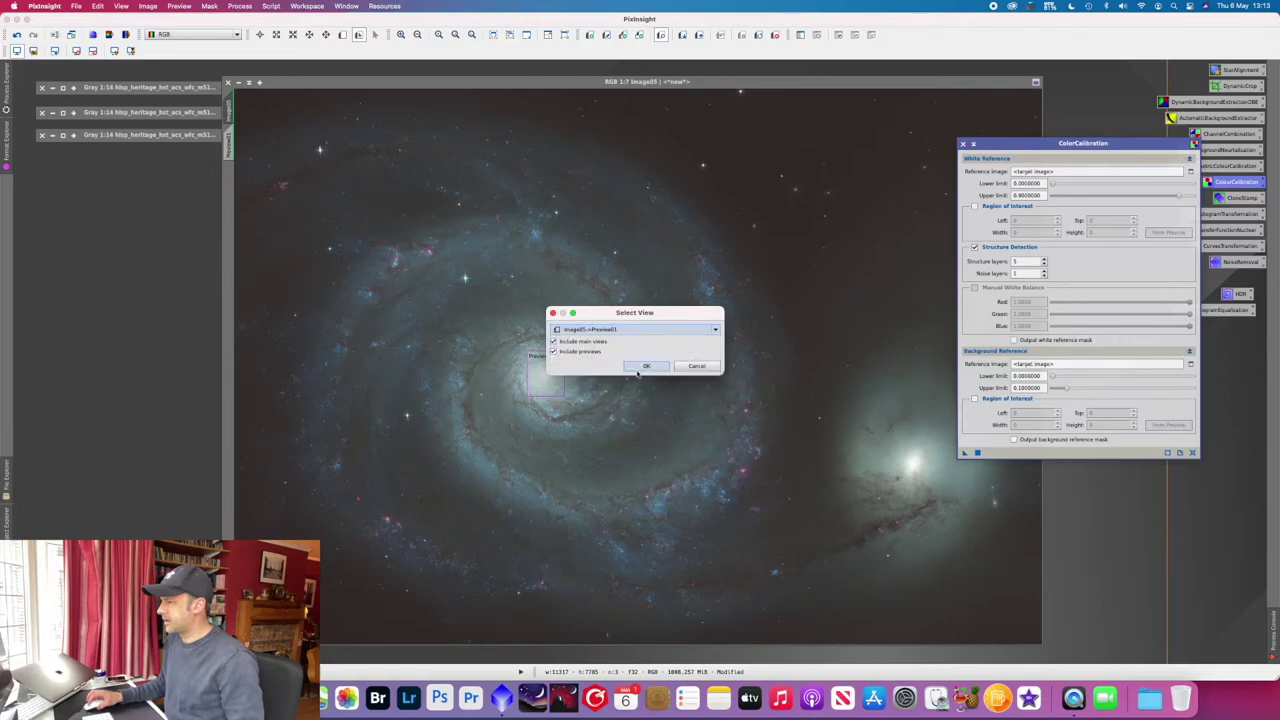
click(645, 366)
drag(915, 82, 768, 66)
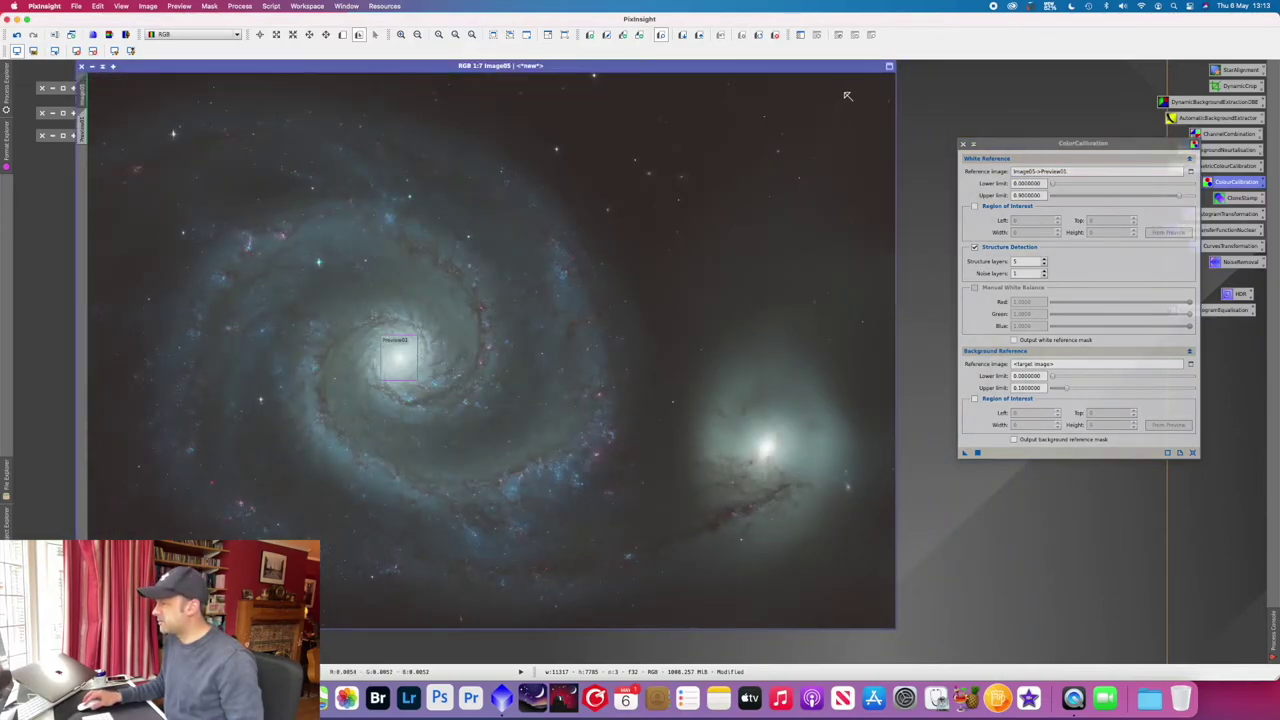
Step: Set a top-right sky Preview02 as background reference and apply ColorCalibration to Image05
key(alt+n)
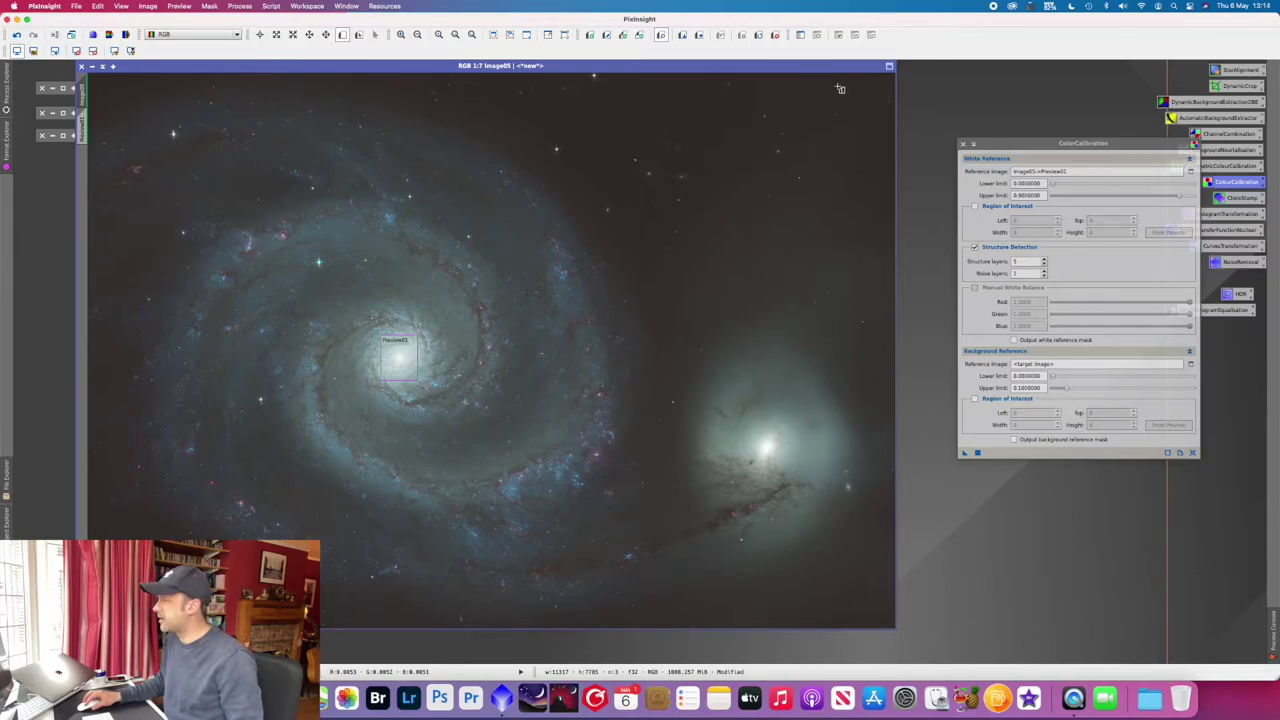
drag(863, 109, 882, 116)
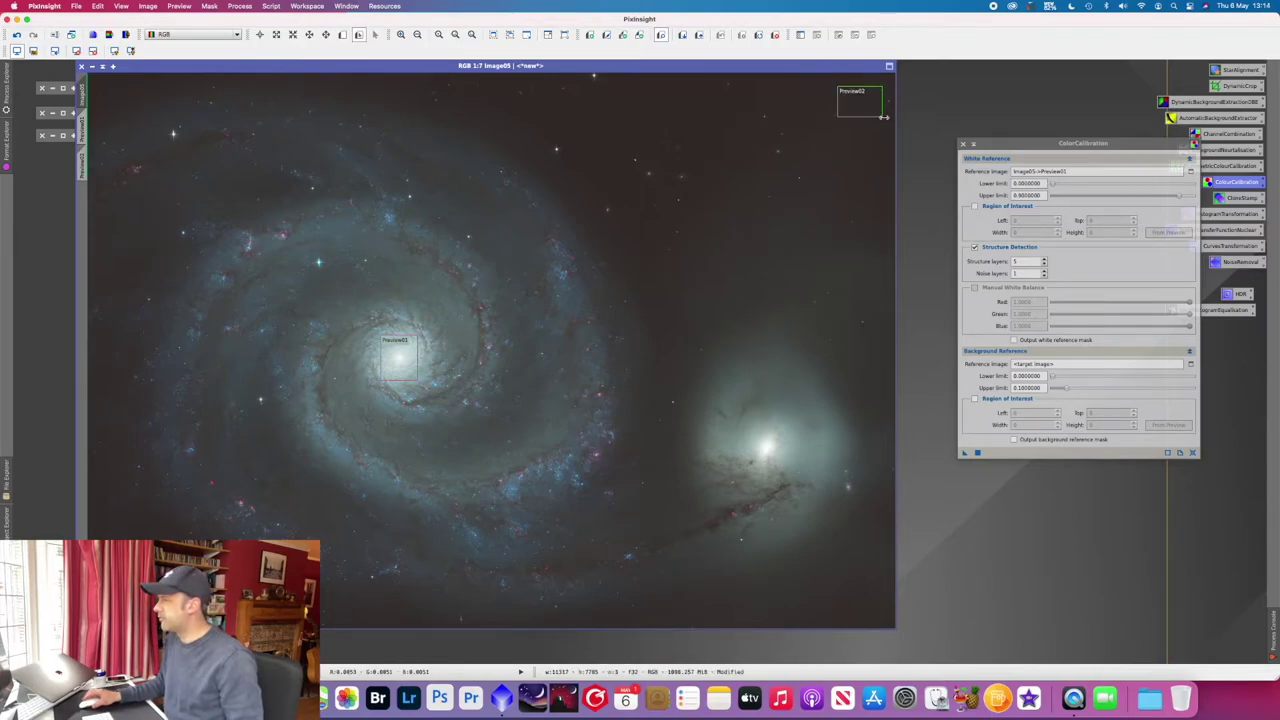
click(1191, 364)
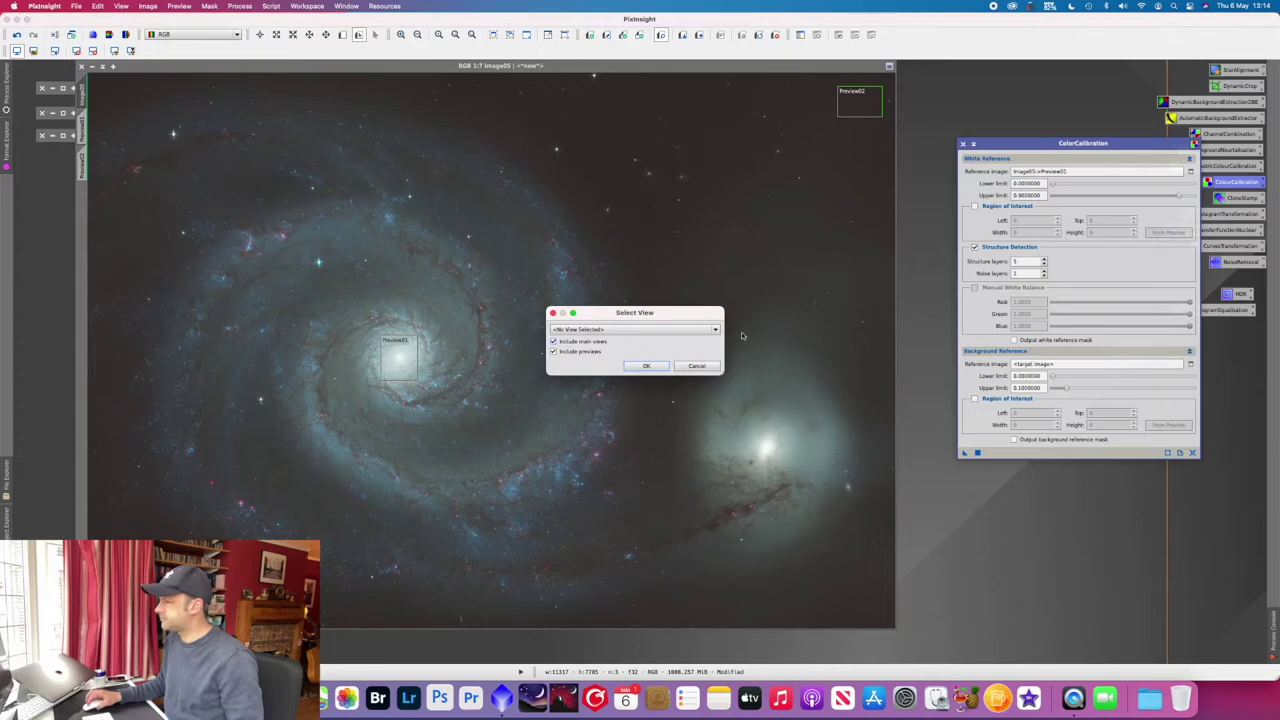
click(651, 330)
click(590, 367)
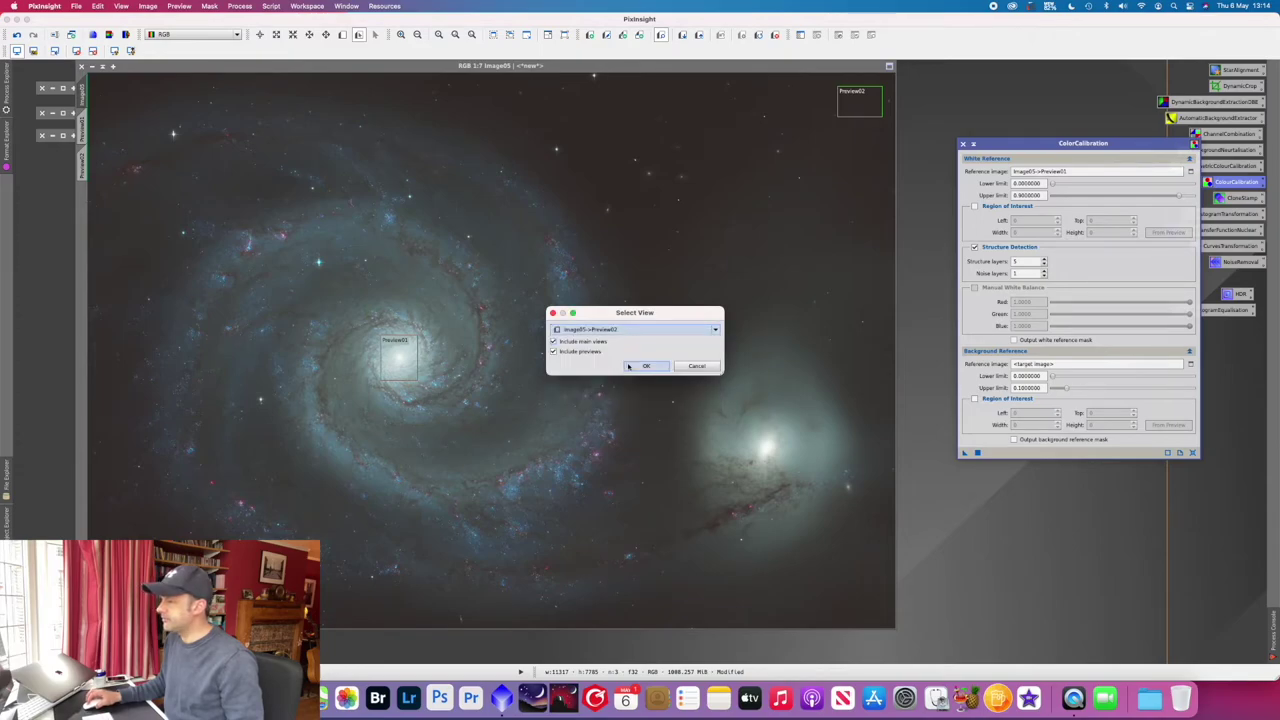
click(646, 367)
drag(963, 453, 400, 249)
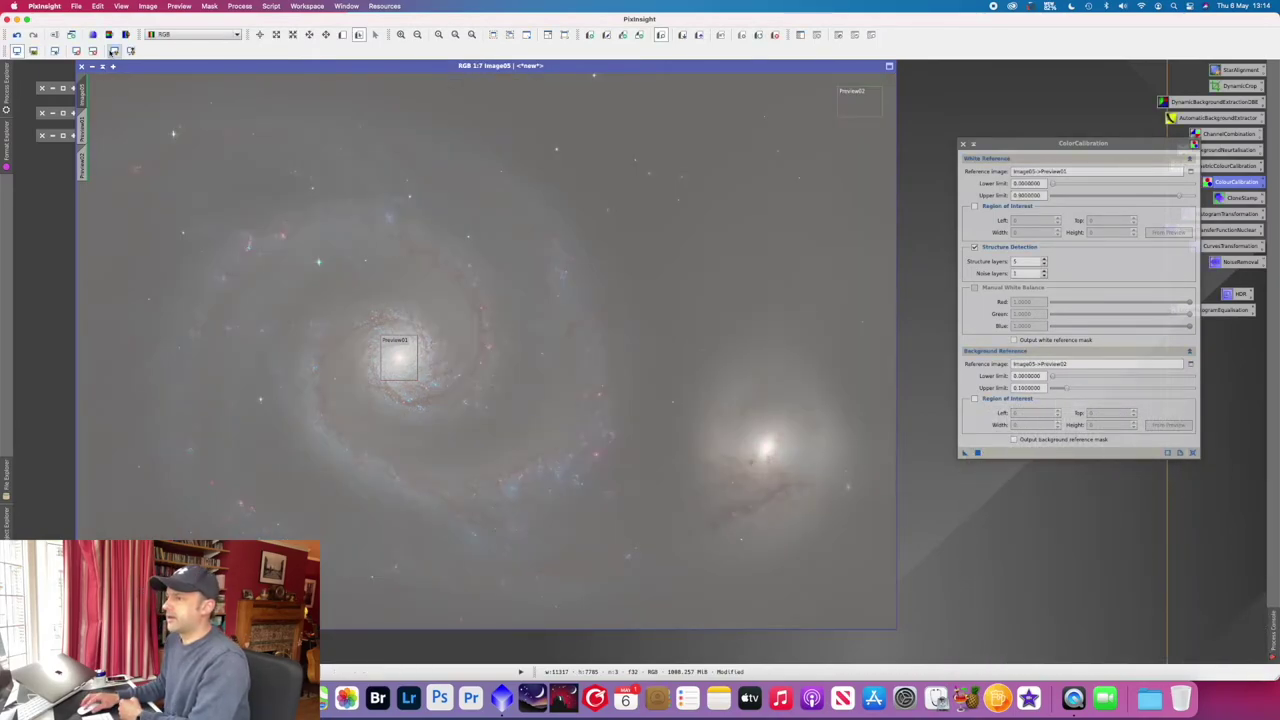
Step: Re-apply the automatic screen stretch to Image05 and close the ColorCalibration window
click(114, 50)
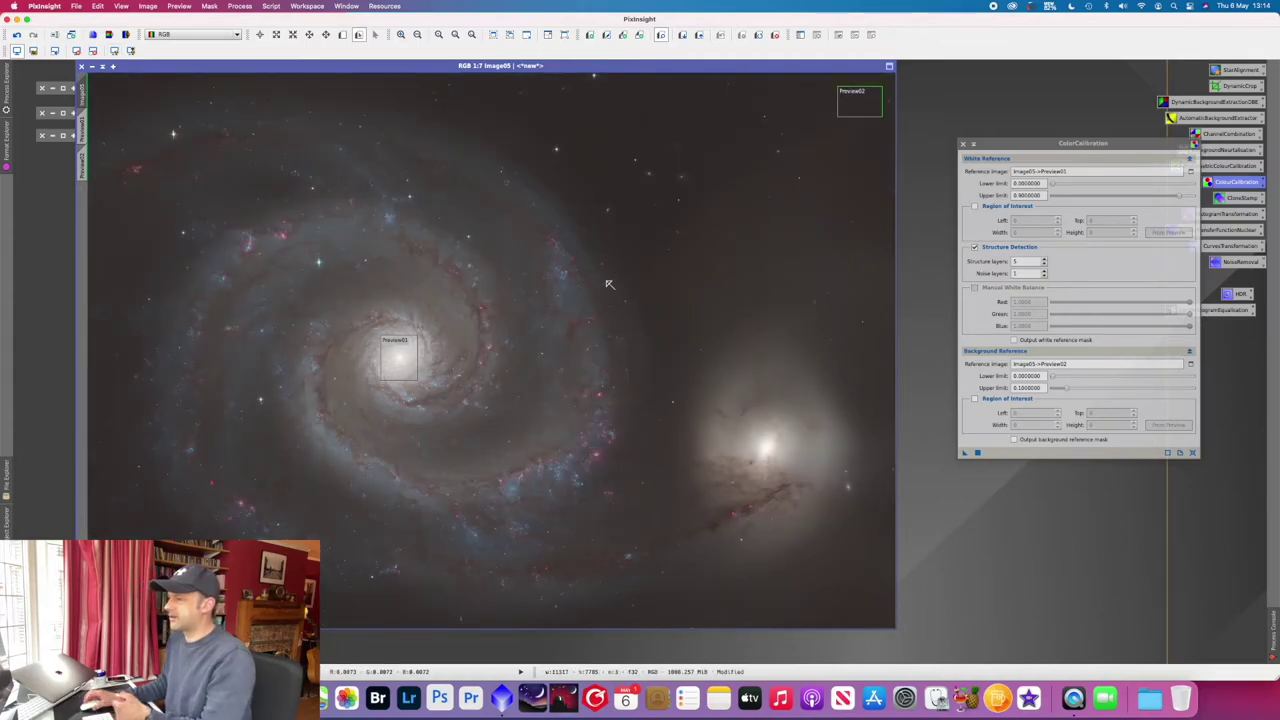
click(963, 145)
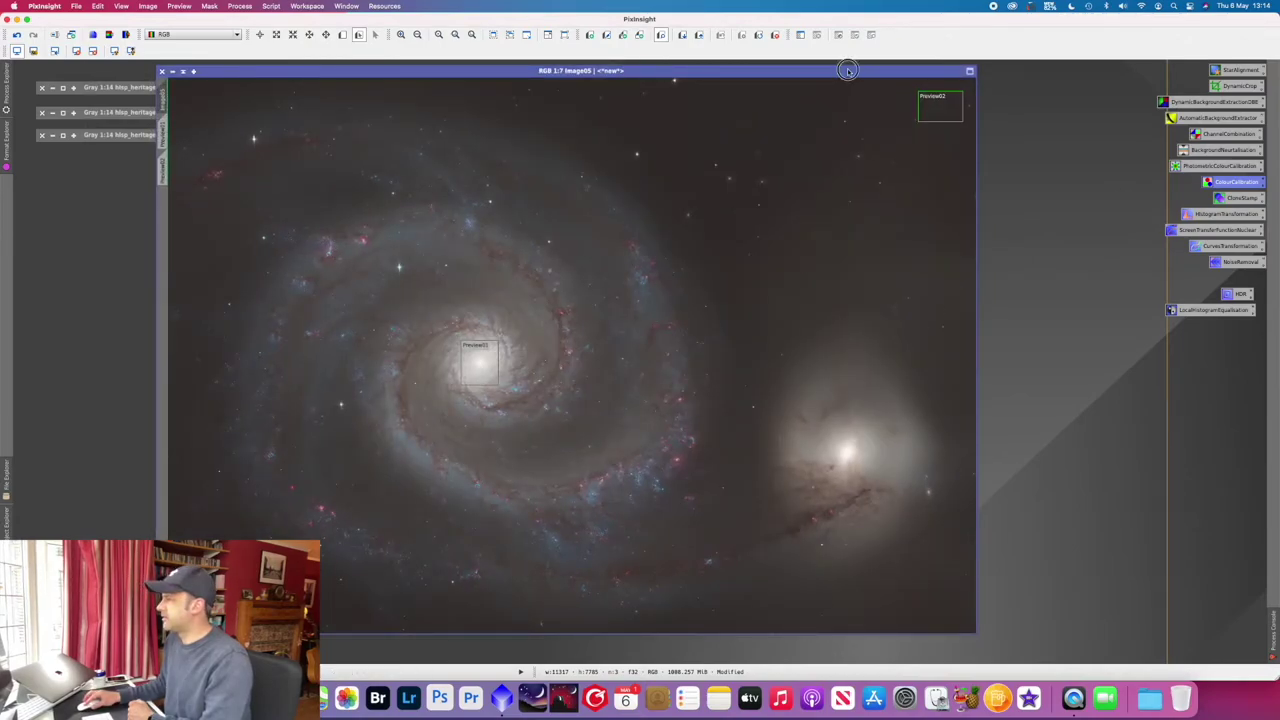
Step: Open ScreenTransferFunction and HistogramTransformation, both targeting Image05
drag(848, 70, 829, 73)
double_click(1199, 230)
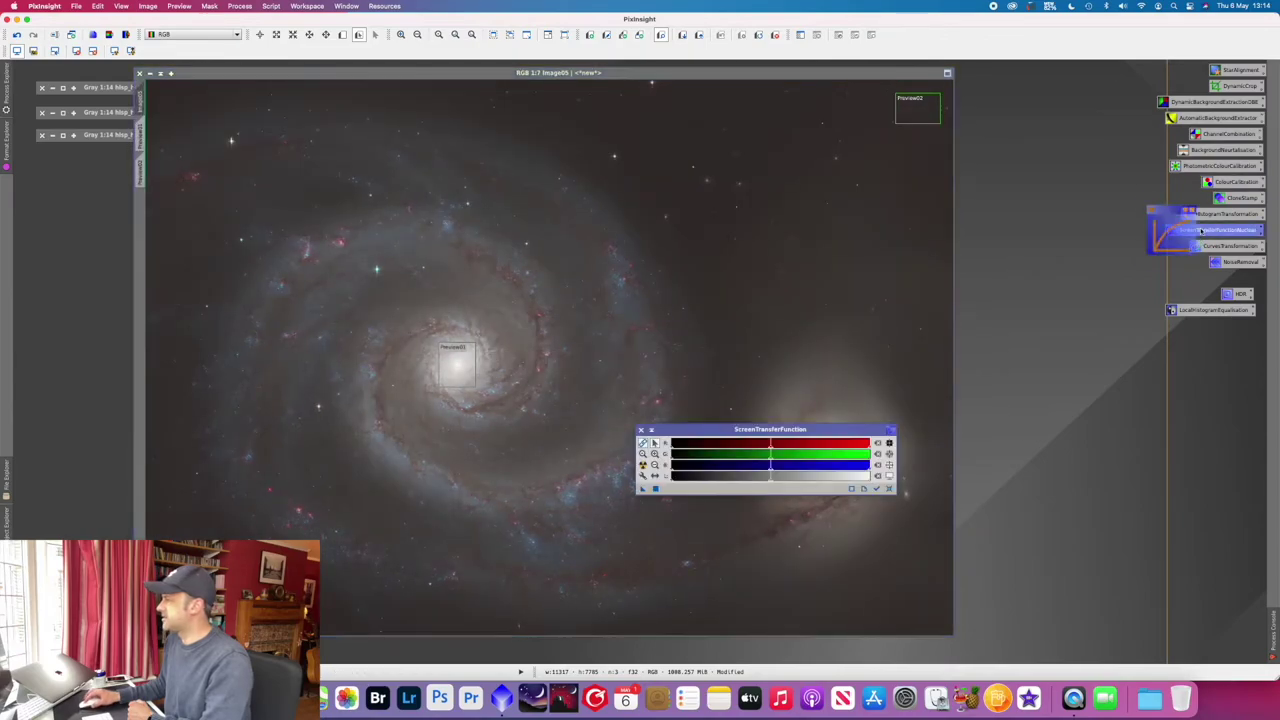
double_click(1217, 215)
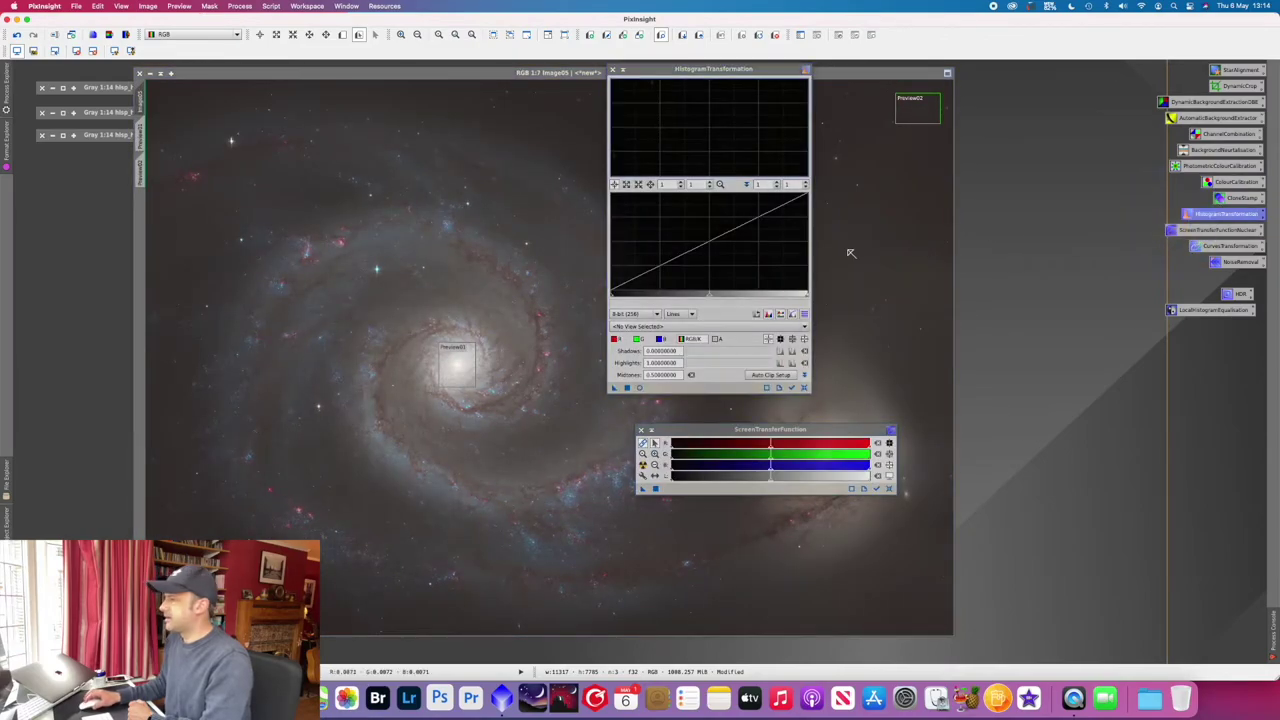
drag(693, 70, 816, 84)
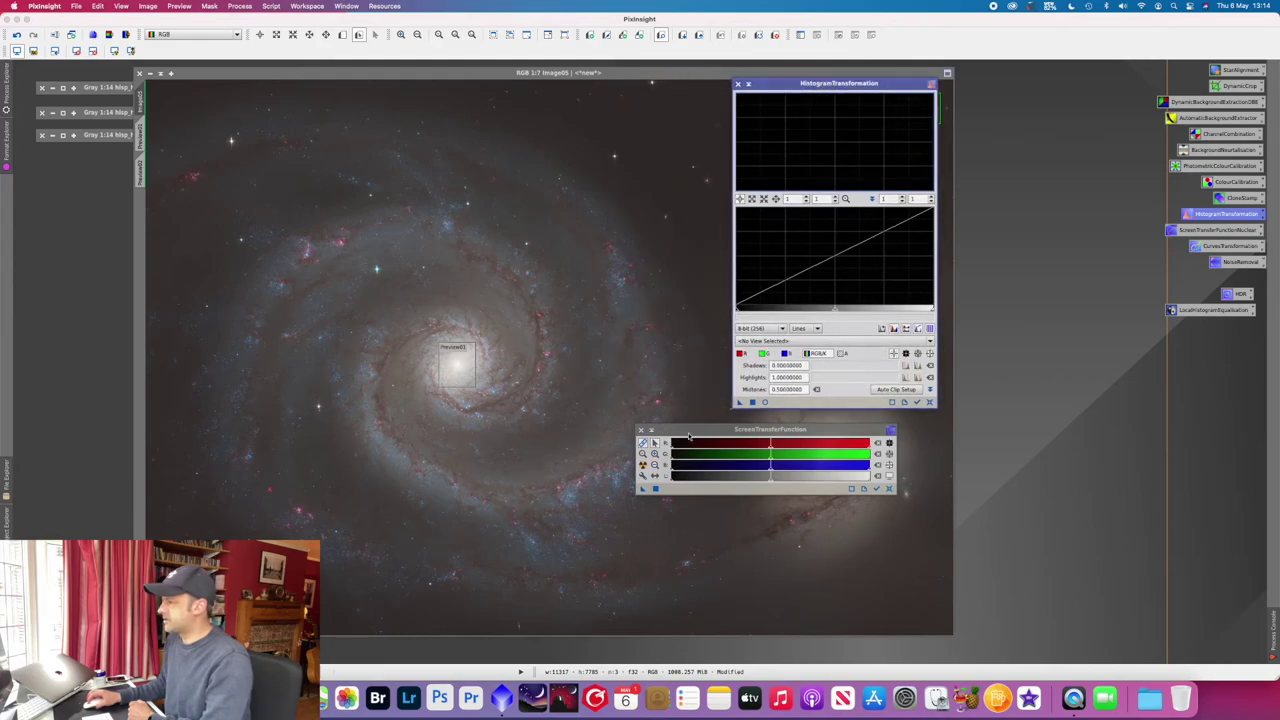
click(642, 467)
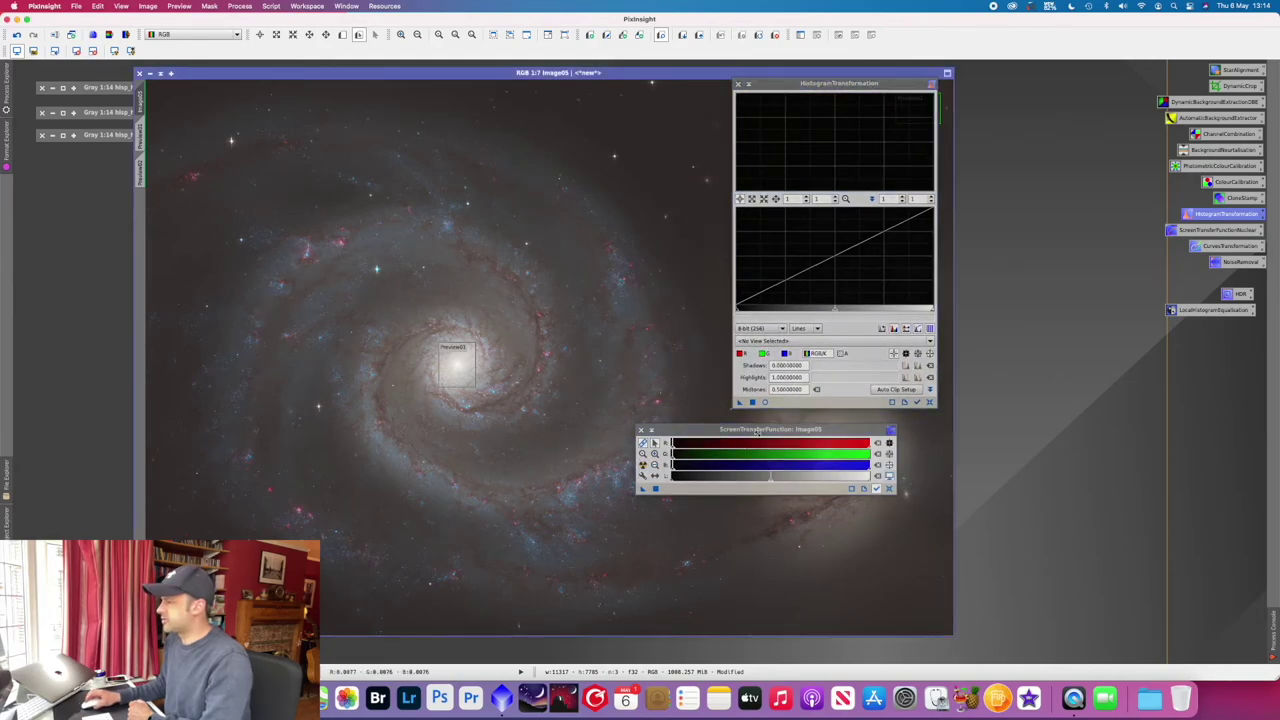
click(790, 341)
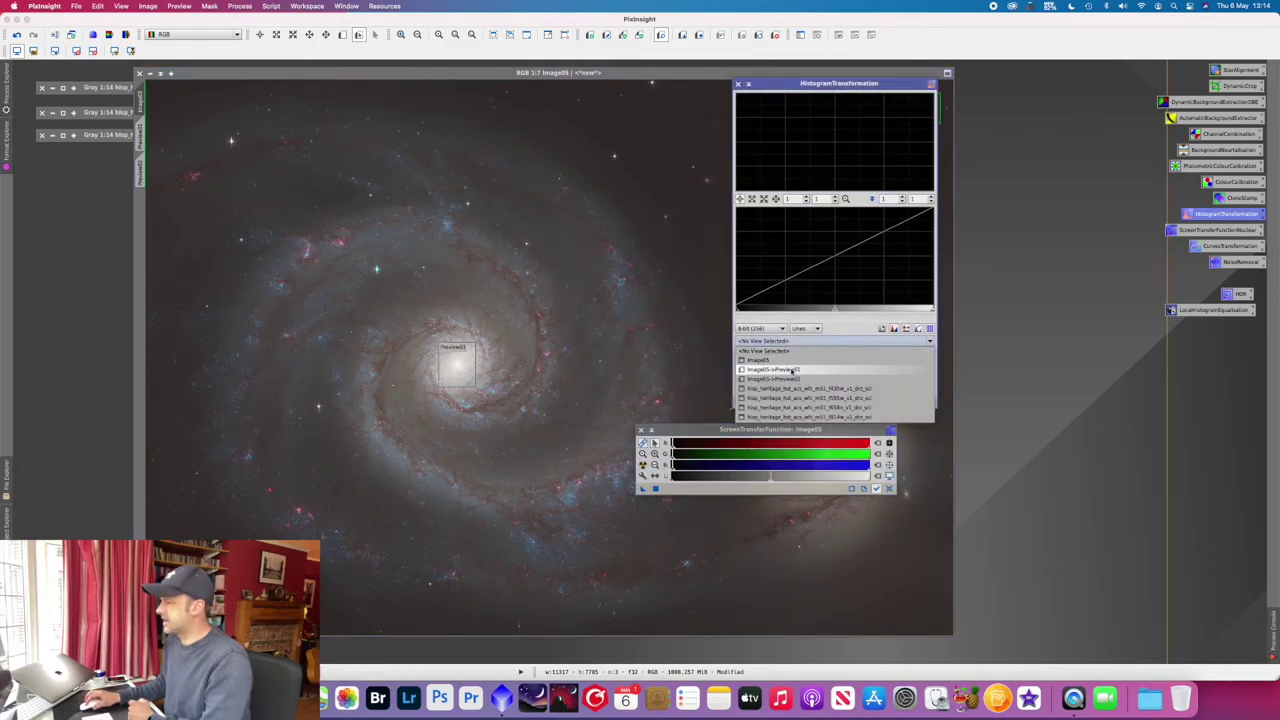
click(793, 361)
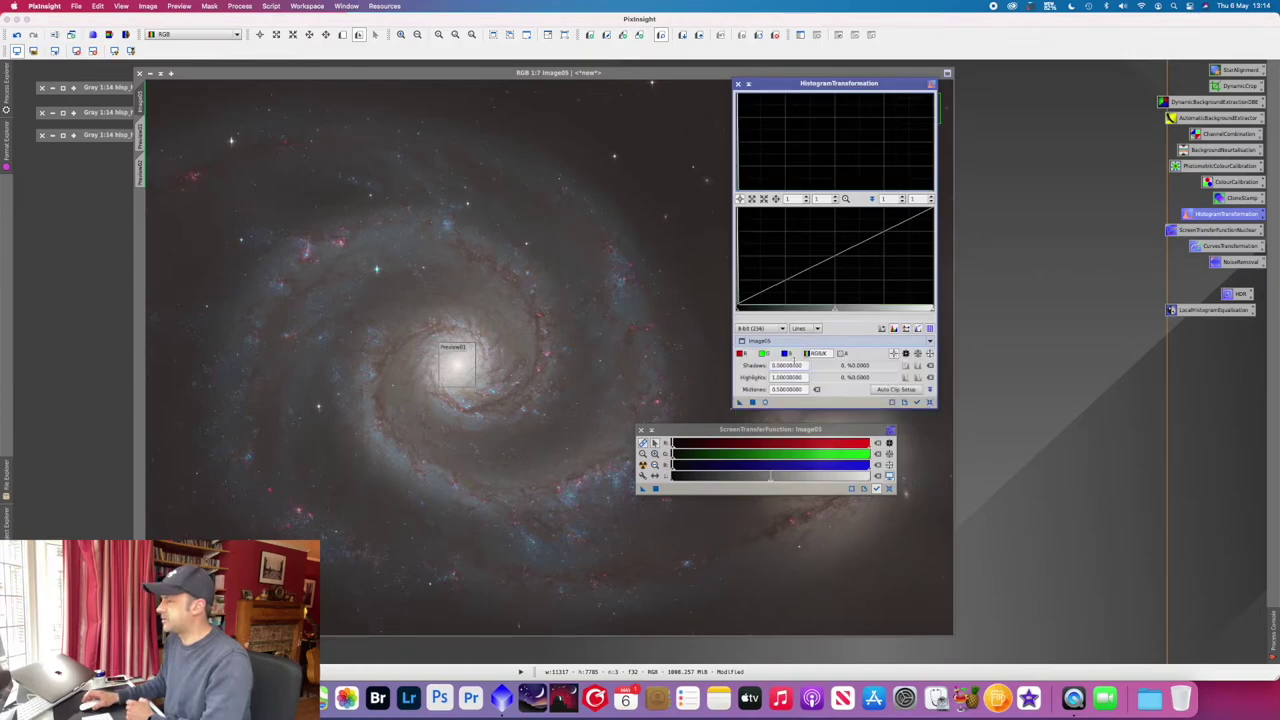
Step: Copy the STF settings into HistogramTransformation, apply it to Image05, reset STF, close both tools
click(643, 491)
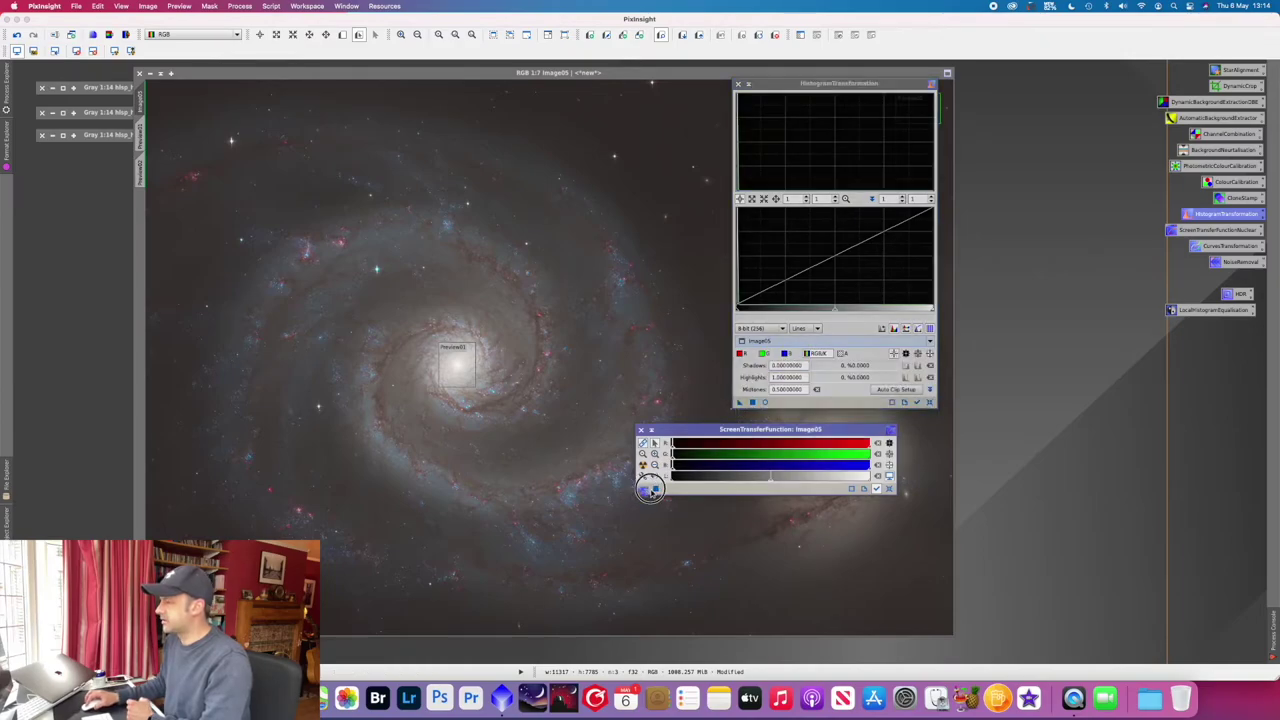
drag(820, 402, 820, 402)
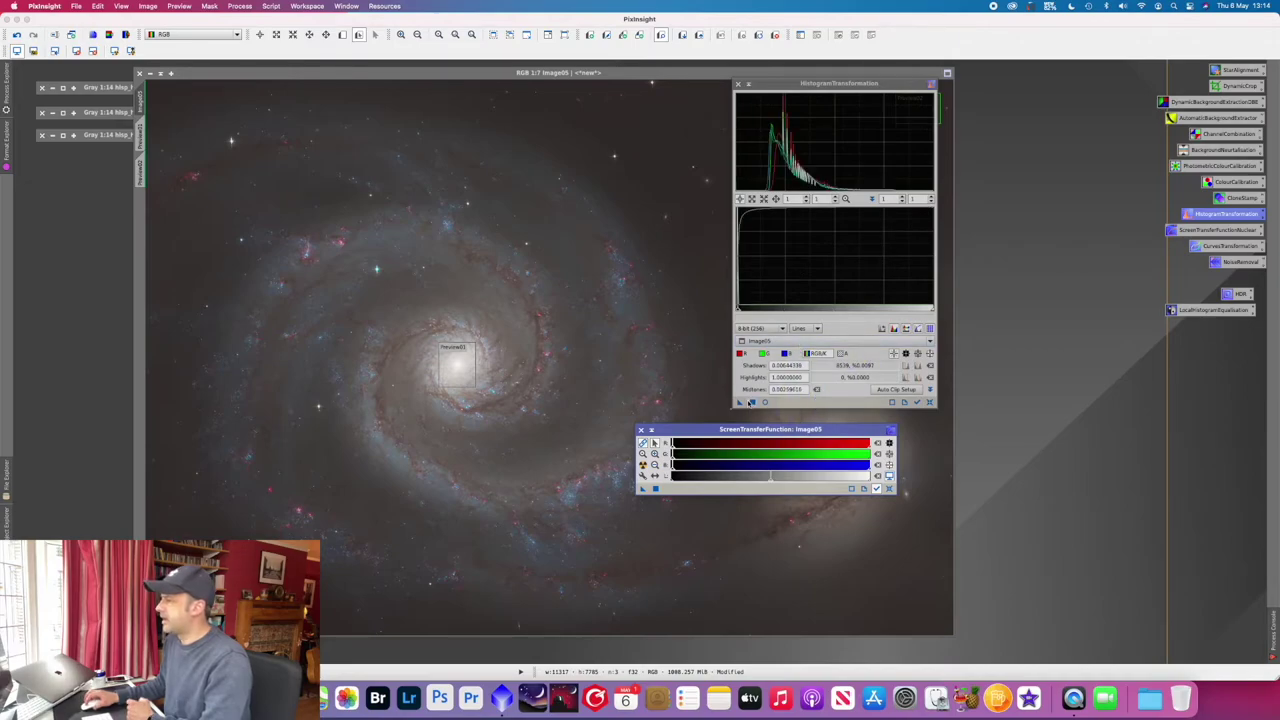
drag(741, 403, 519, 300)
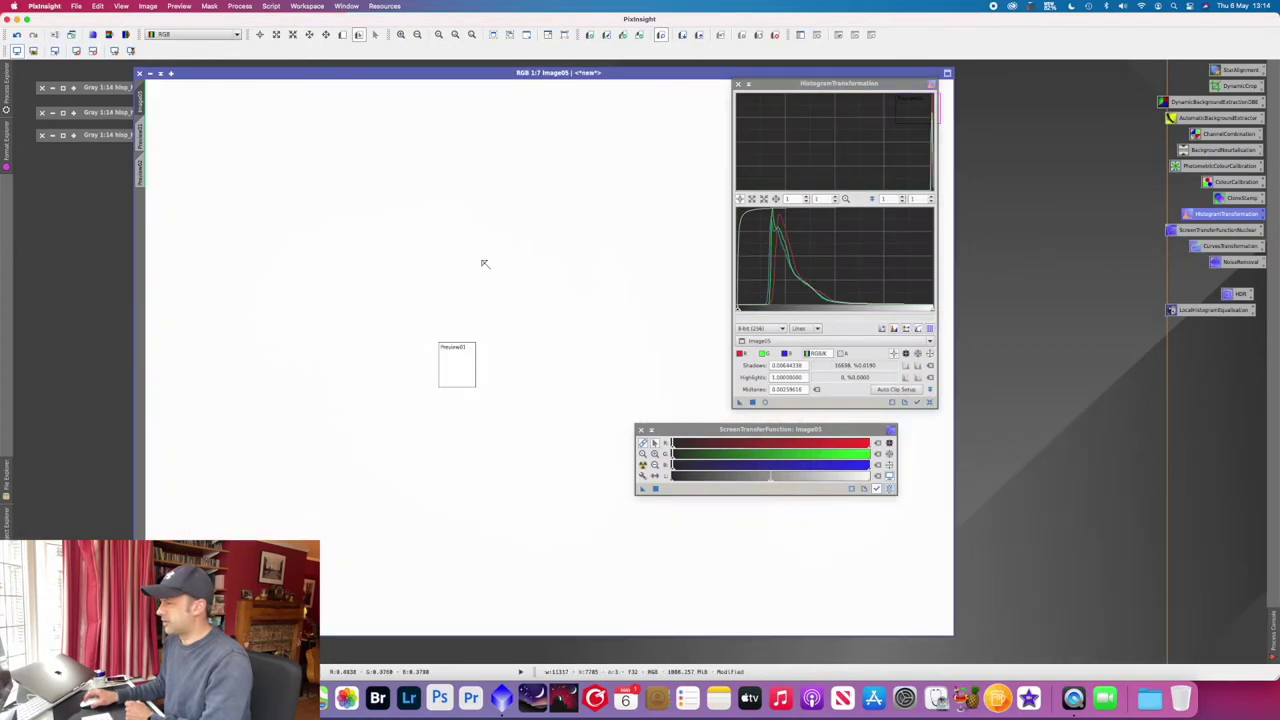
click(889, 489)
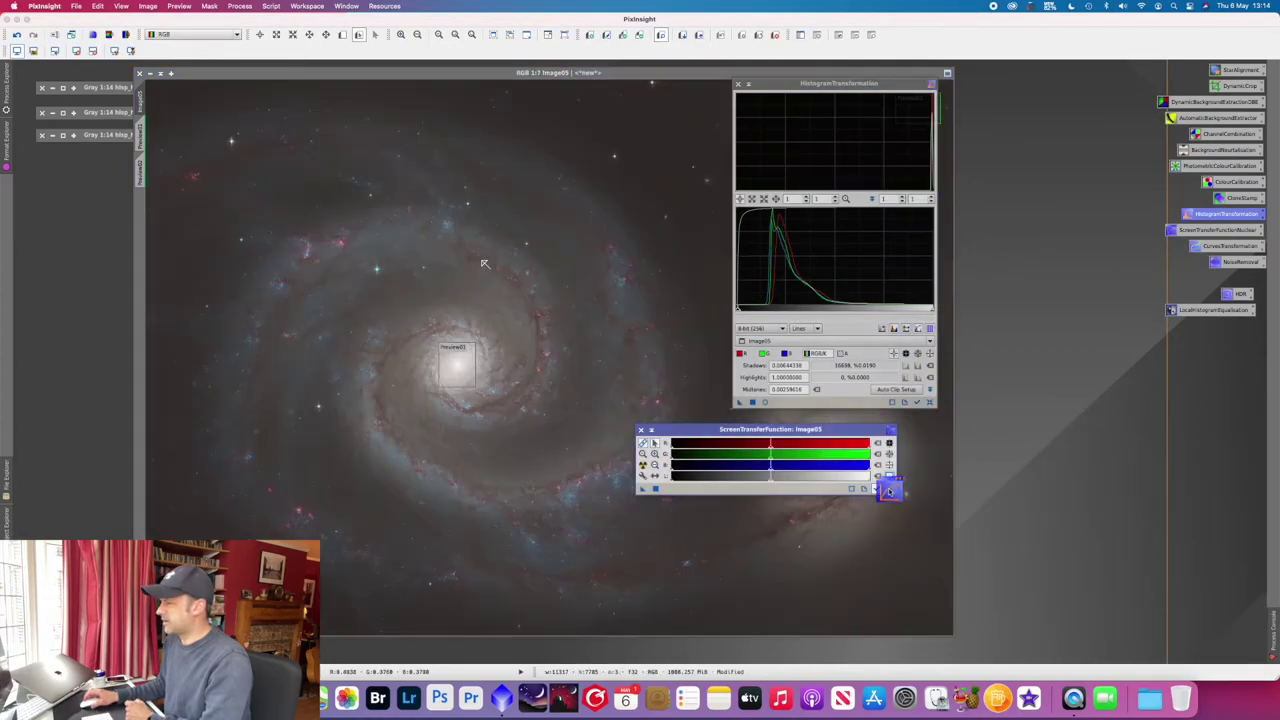
click(640, 430)
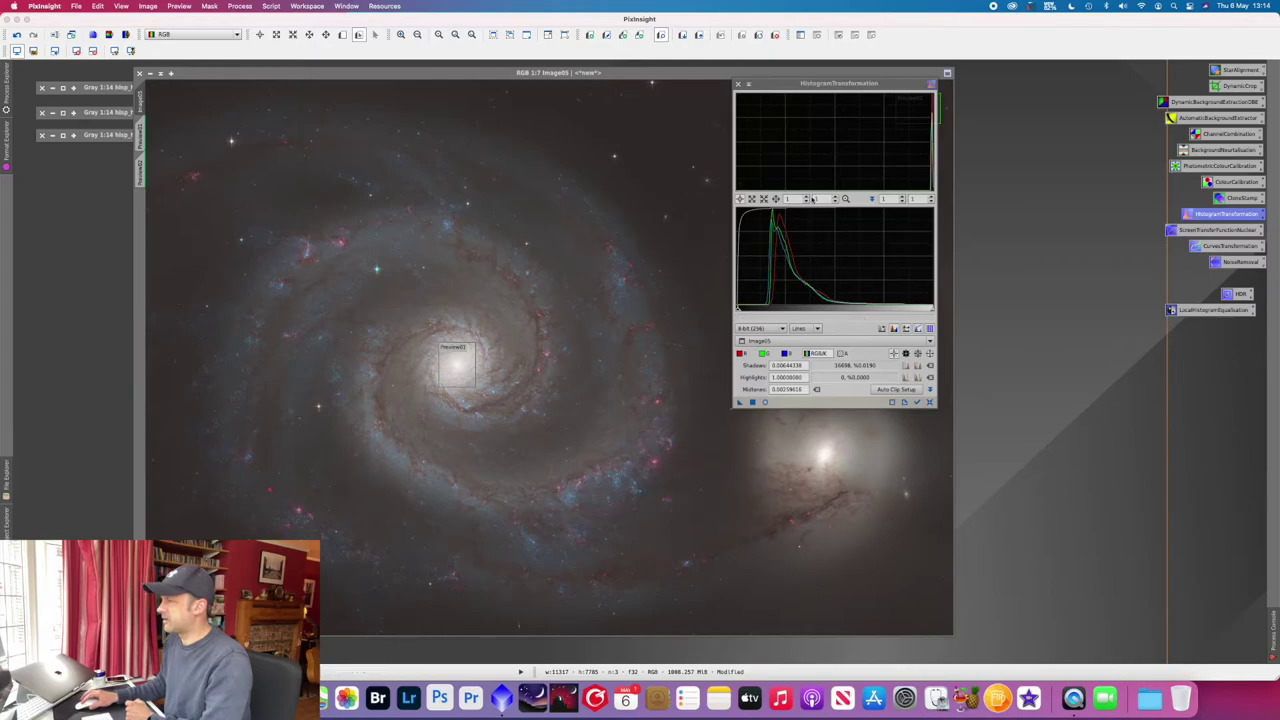
click(737, 84)
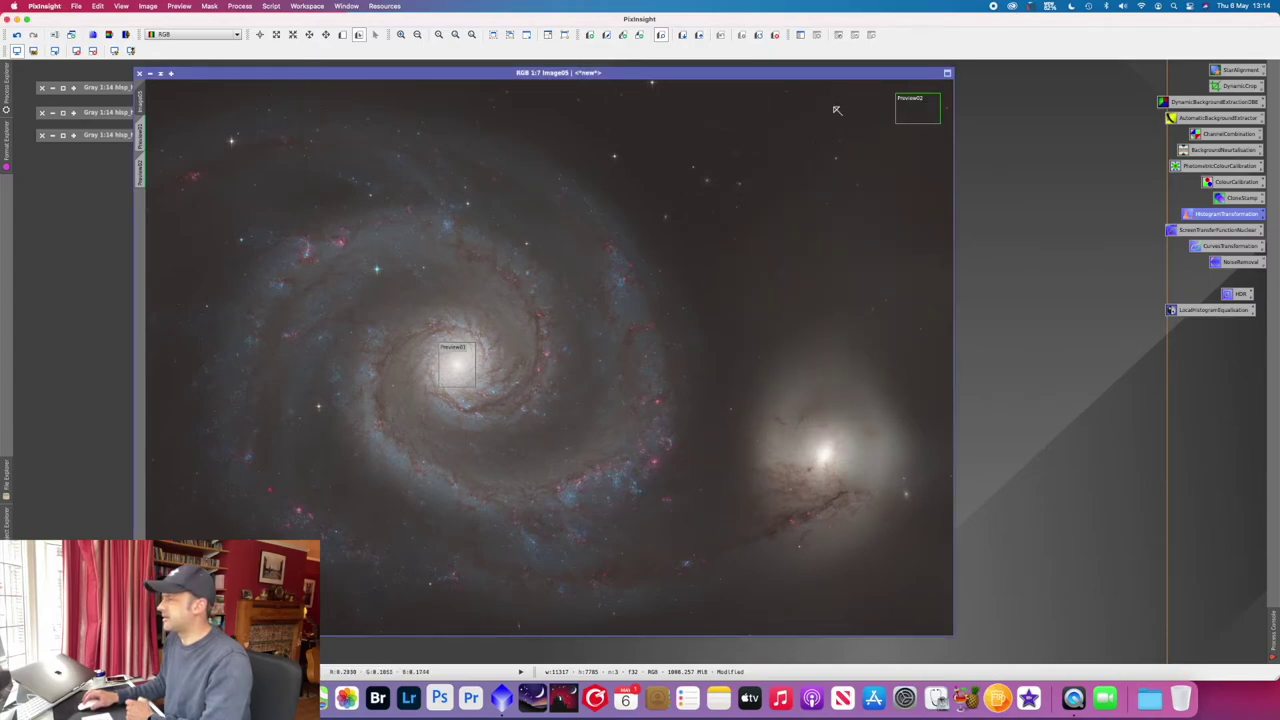
Step: In CurvesTransformation with Real-Time Preview, build an RGB/K S-curve: lower shadows, lifted highlights
double_click(1228, 246)
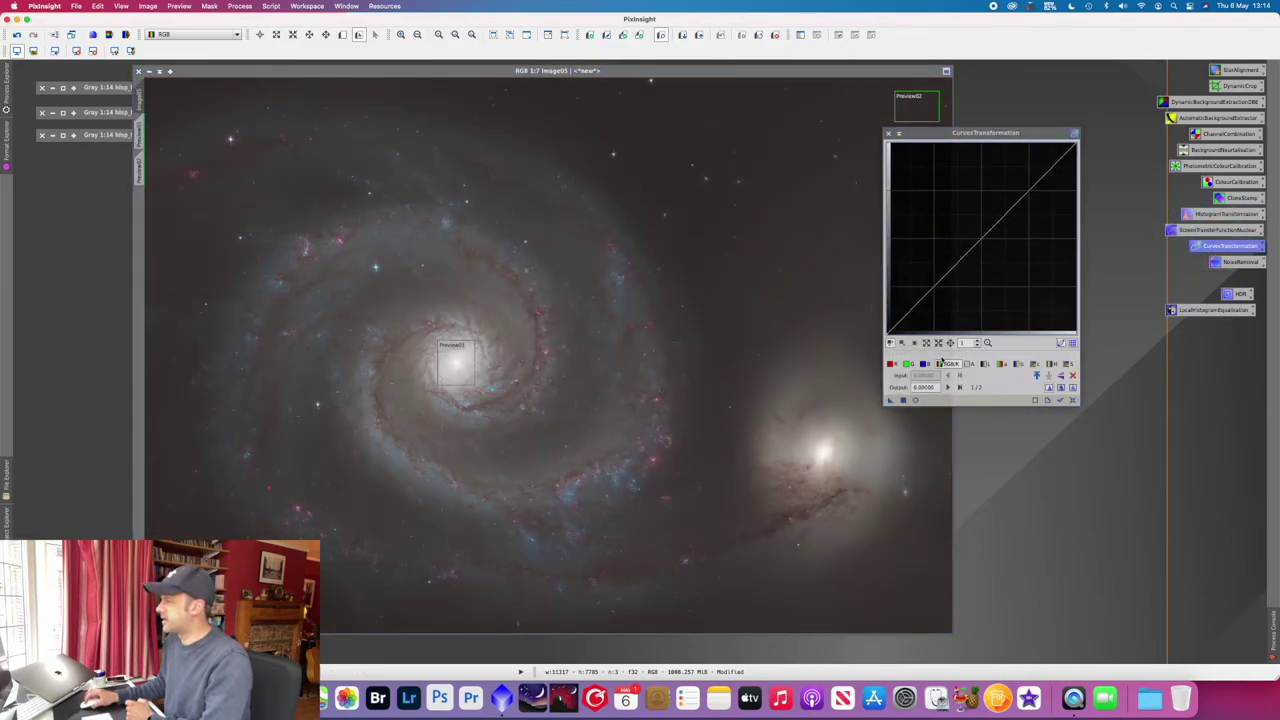
click(936, 290)
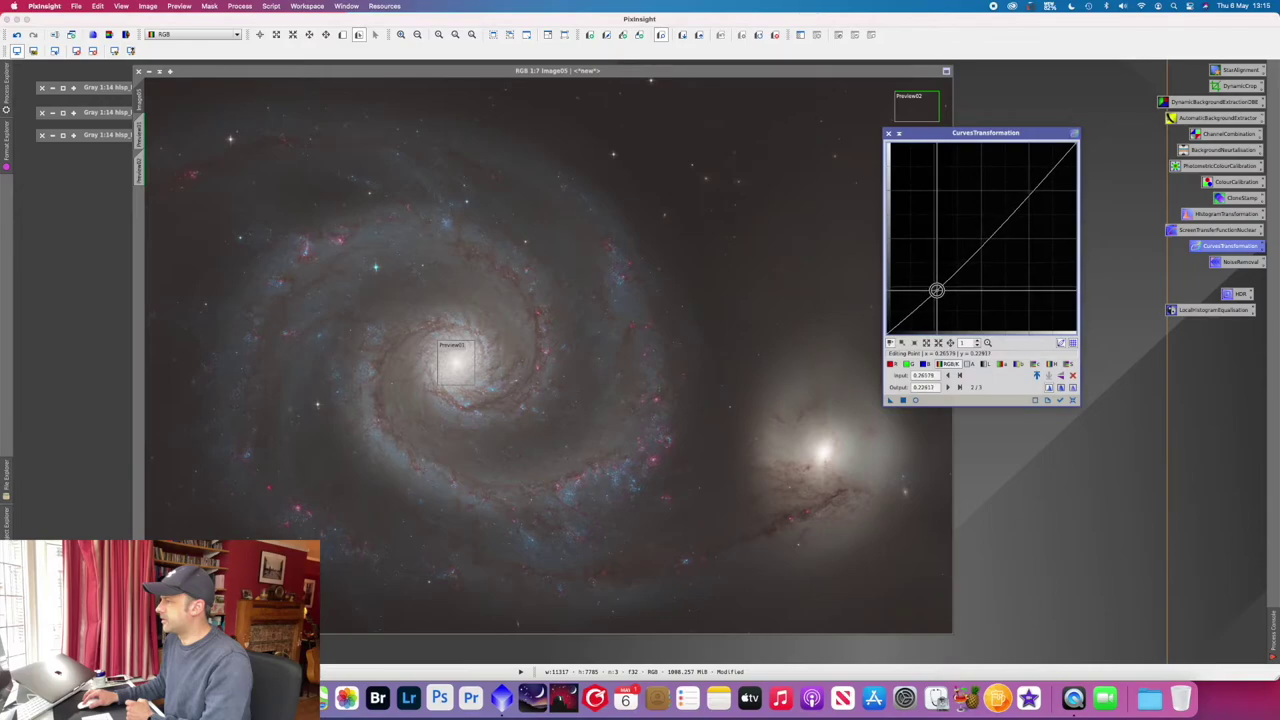
click(915, 400)
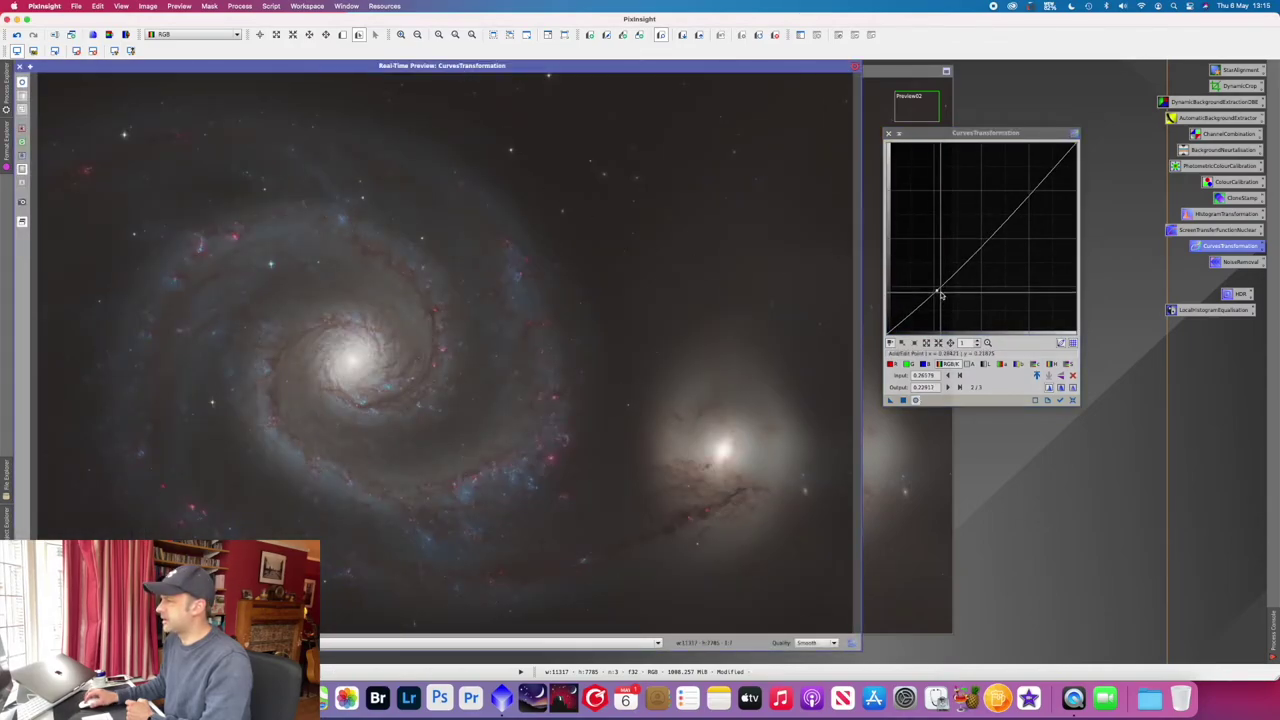
drag(939, 293, 941, 292)
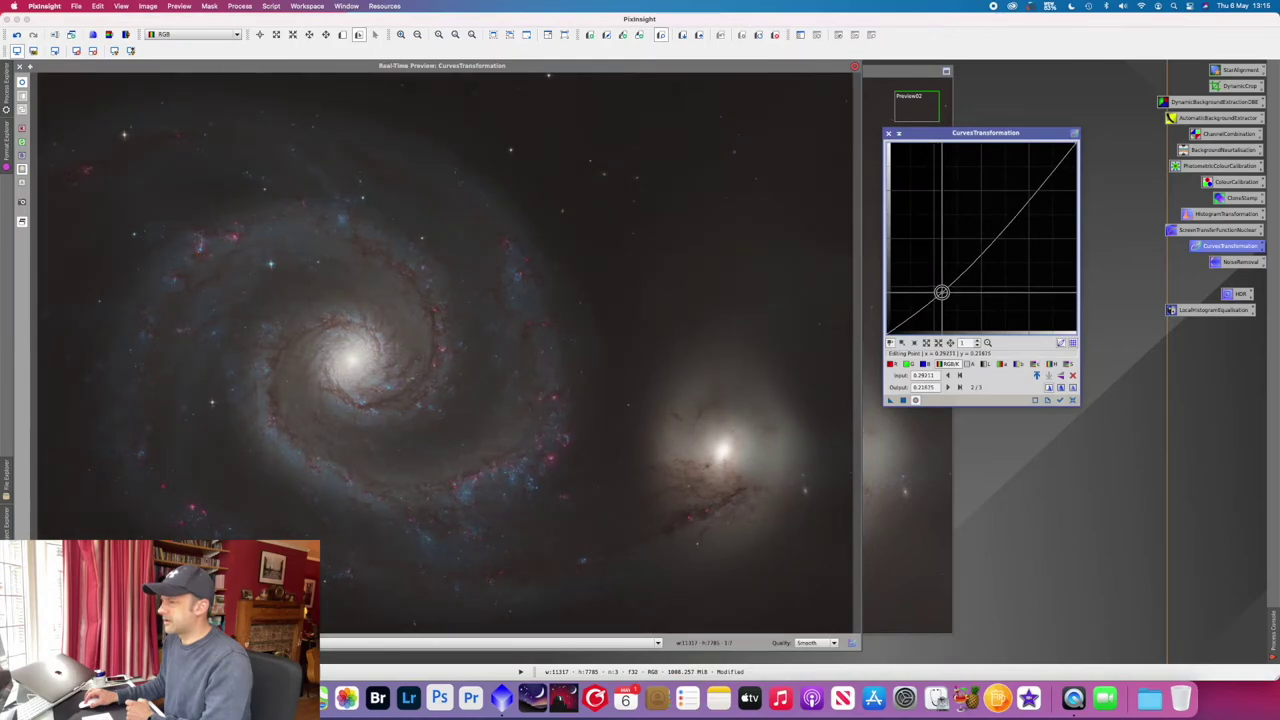
drag(1027, 198, 1020, 186)
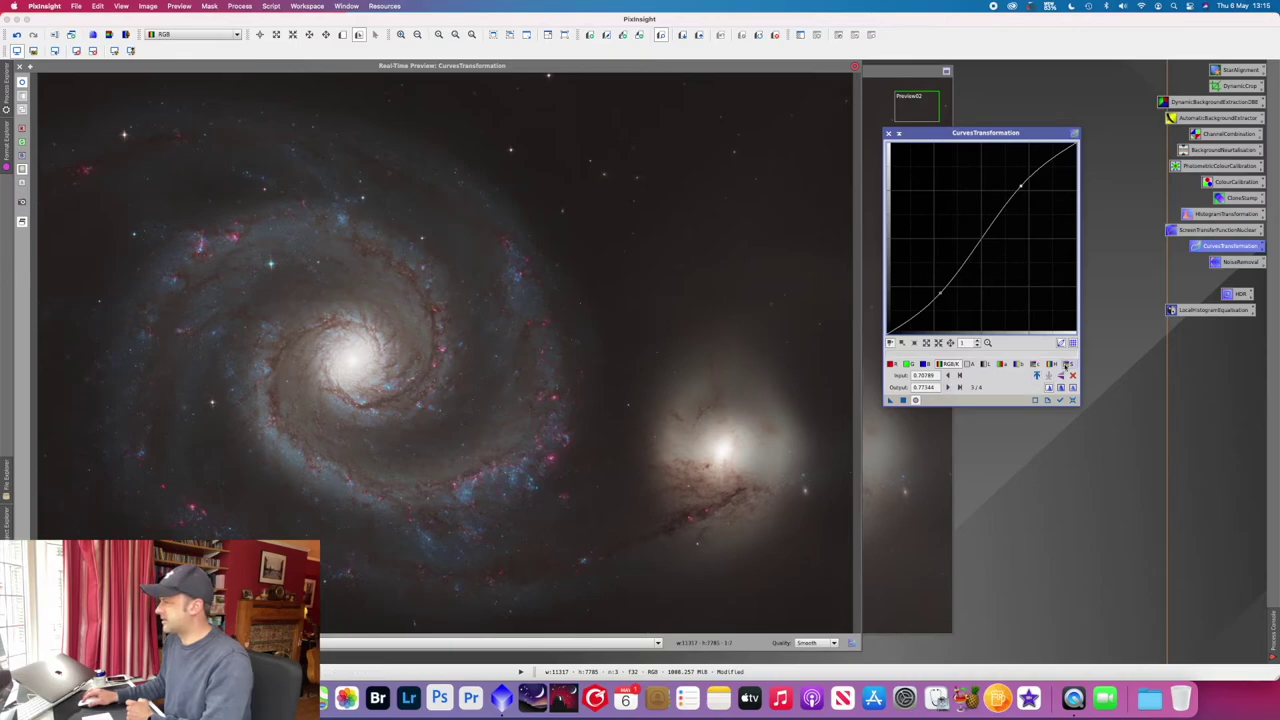
Step: Raise the Saturation curve midpoint and apply the curves to Image05
click(963, 230)
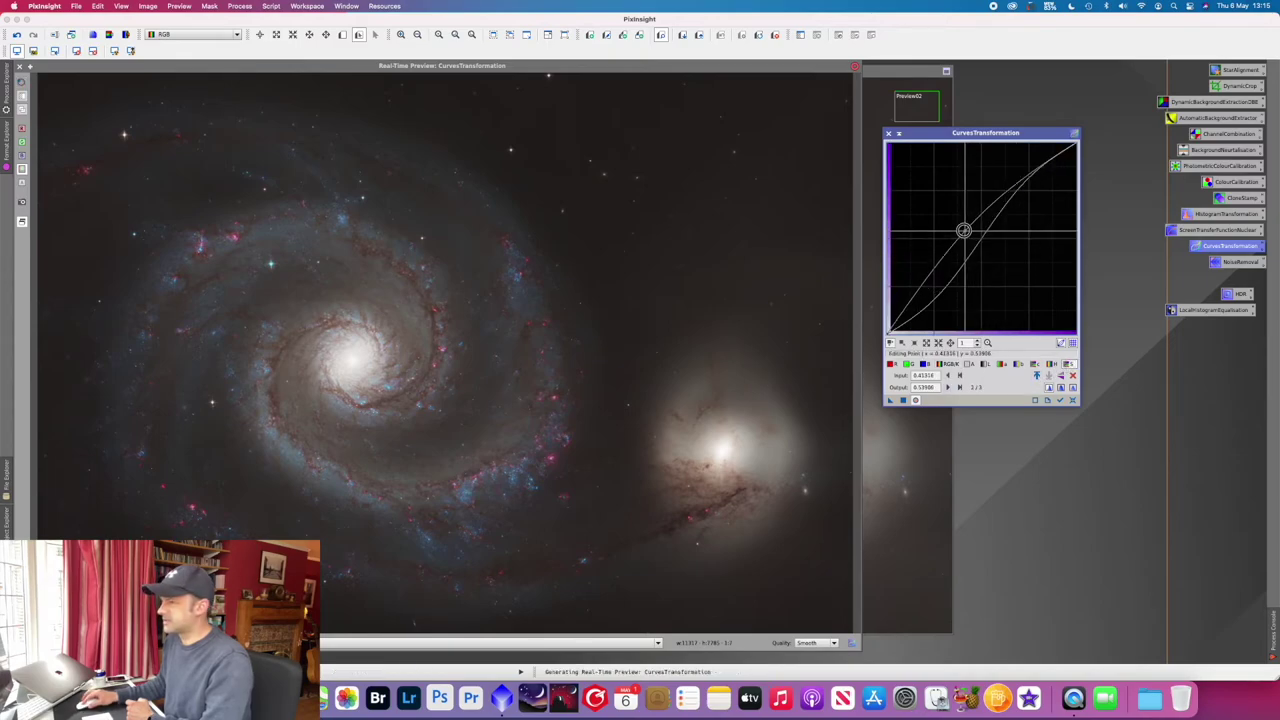
drag(963, 230, 954, 216)
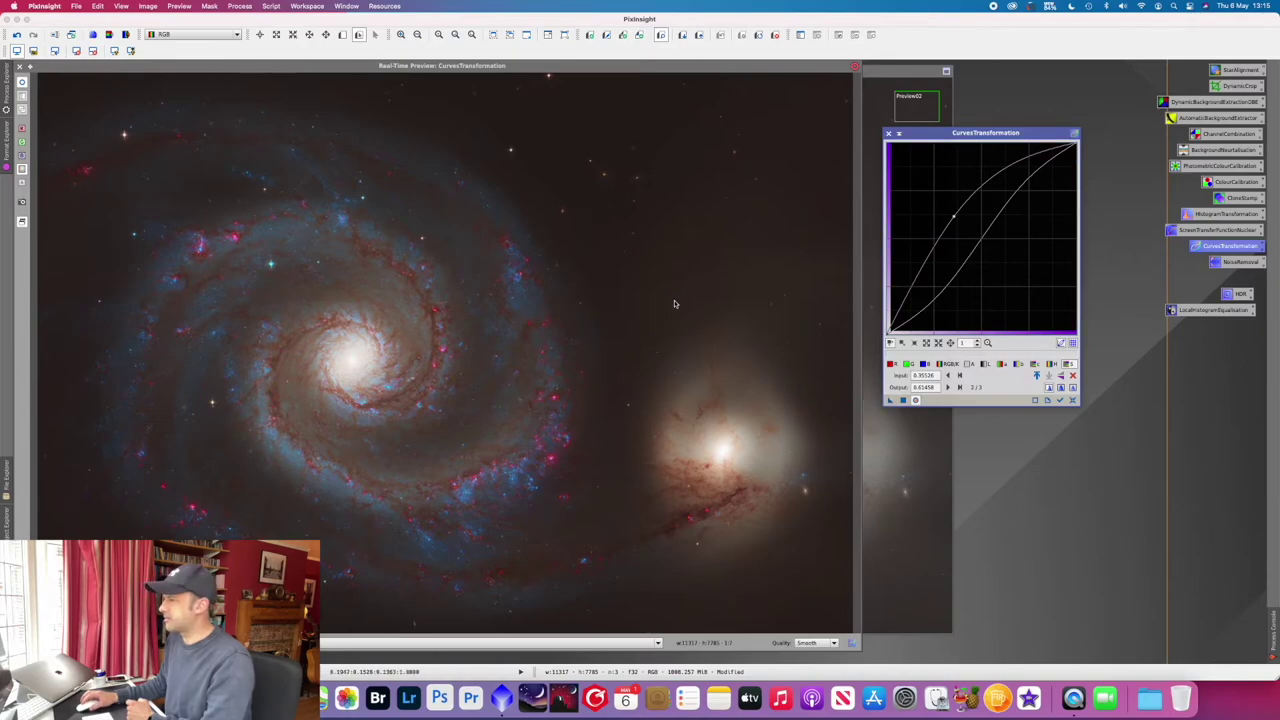
click(903, 400)
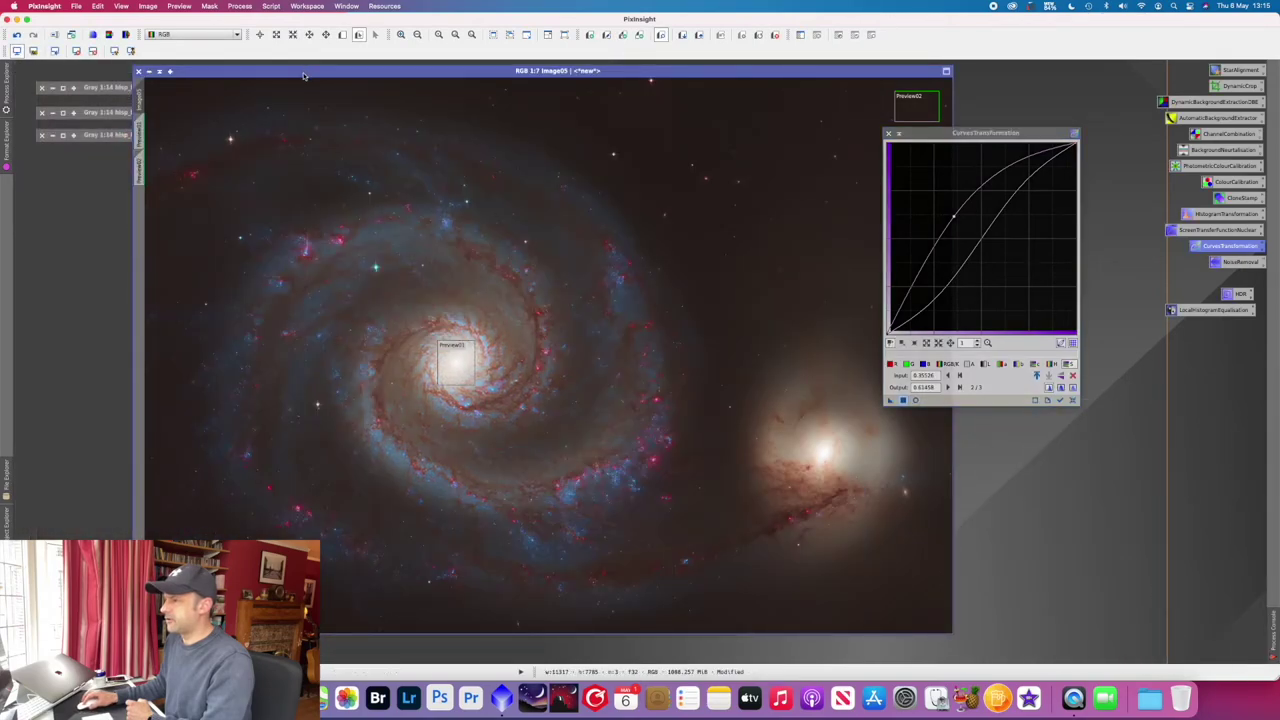
drag(304, 75, 295, 79)
Step: Bring the CurvesTransformation window forward and close it, leaving Image05 alone
click(965, 134)
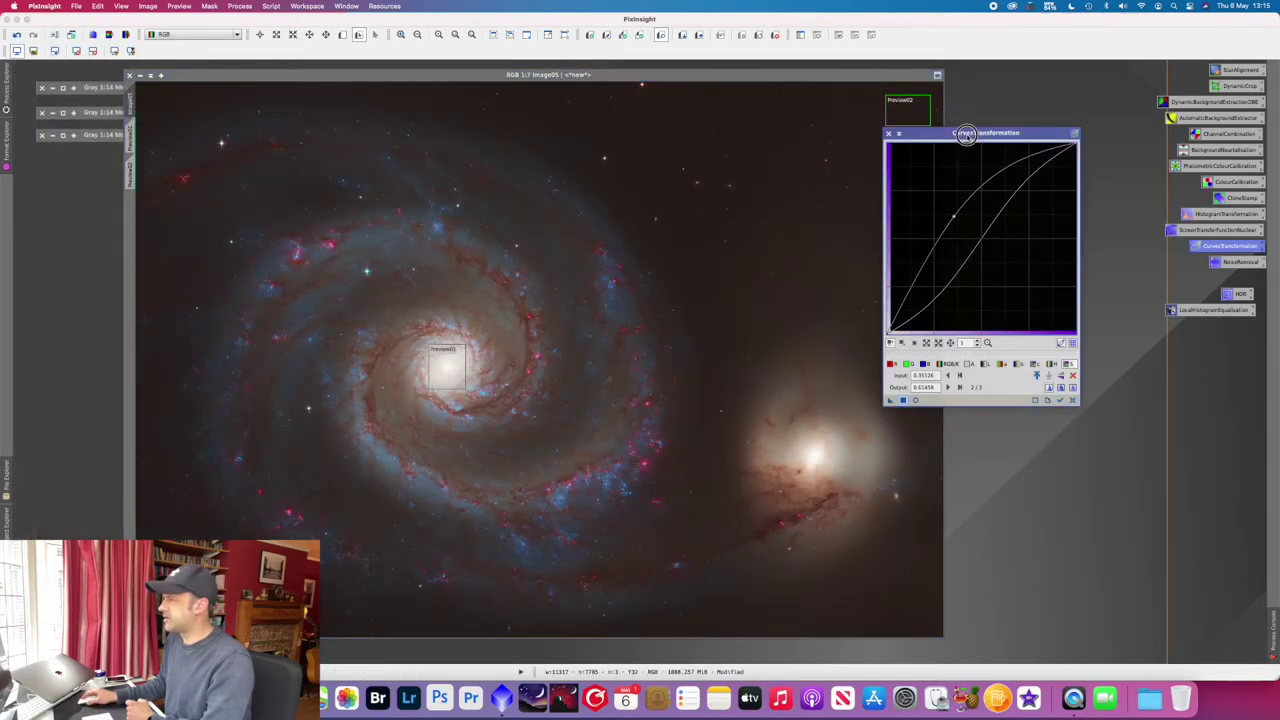
click(888, 133)
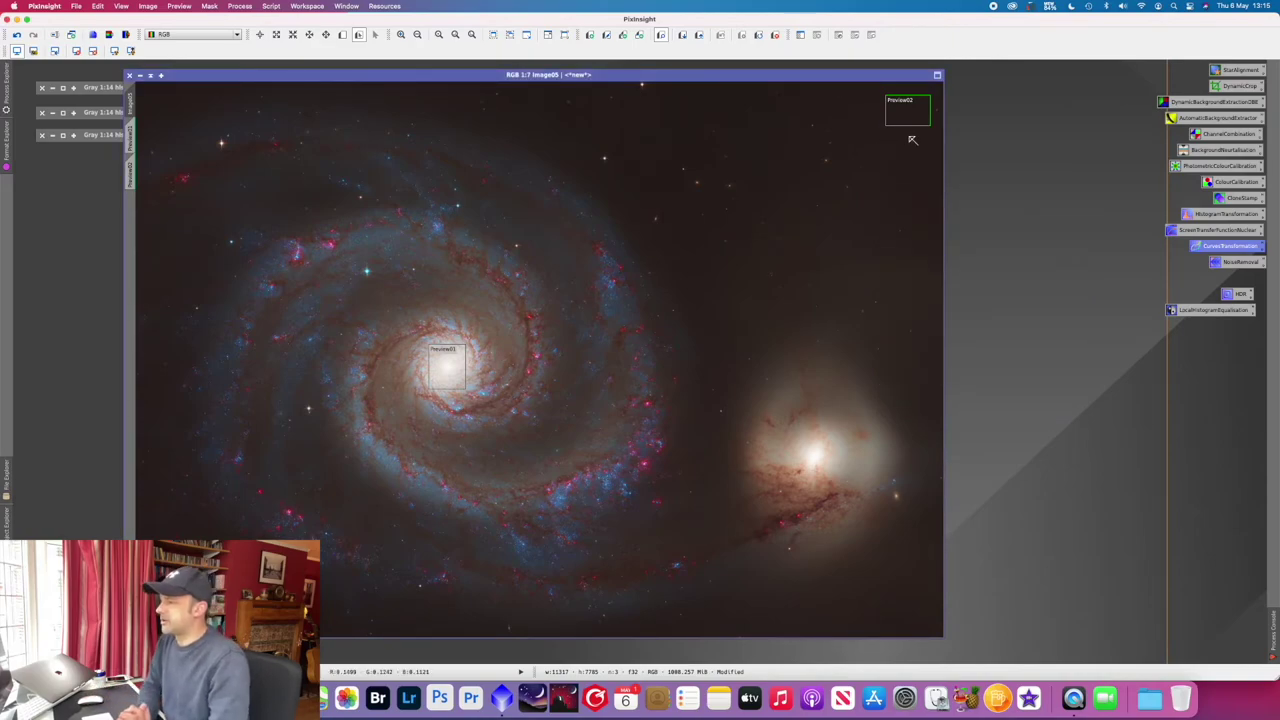